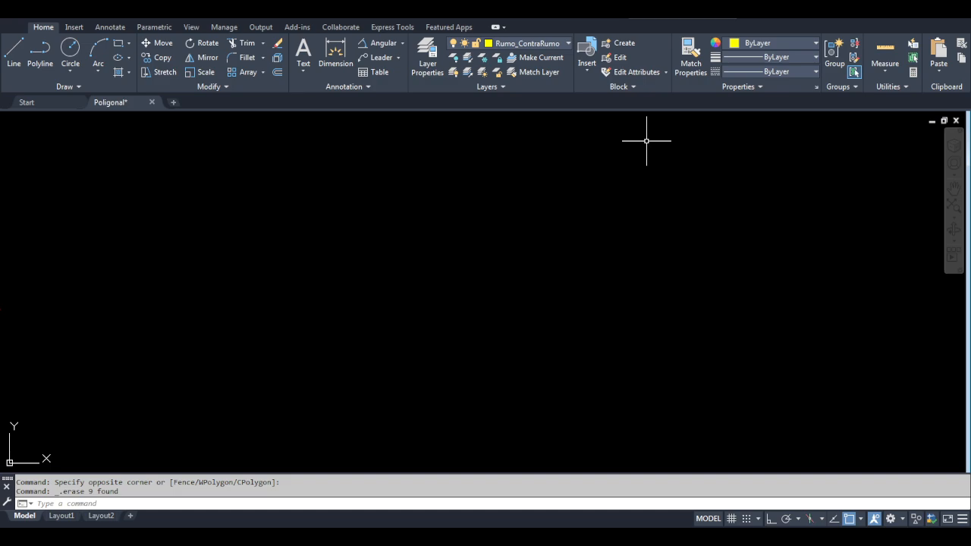
Step: Open the drawing units settings, review them and close them
key(Return)
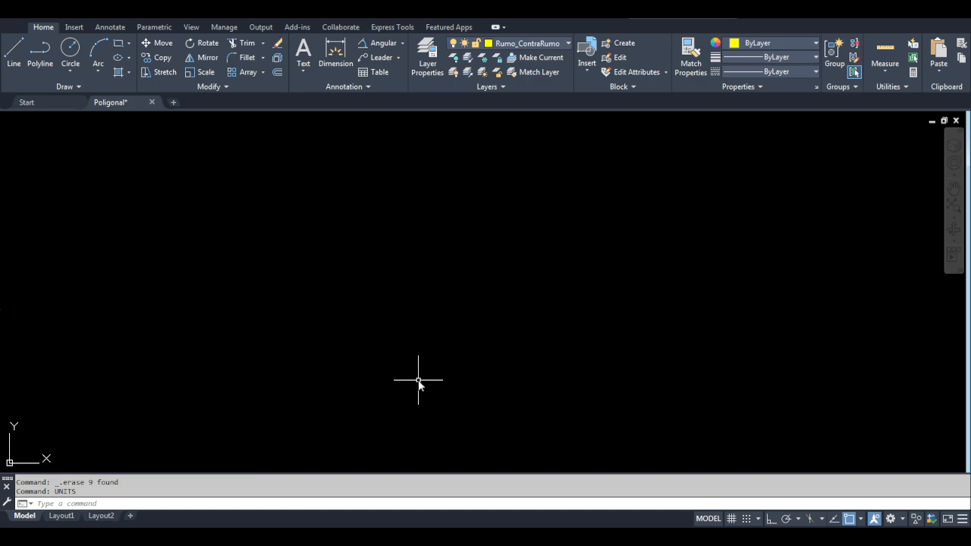
key(Return)
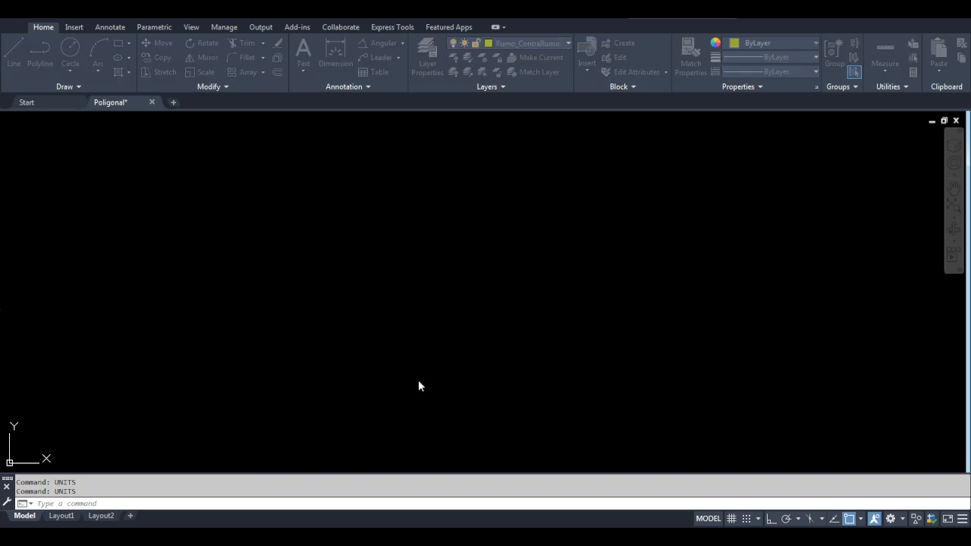
click(419, 382)
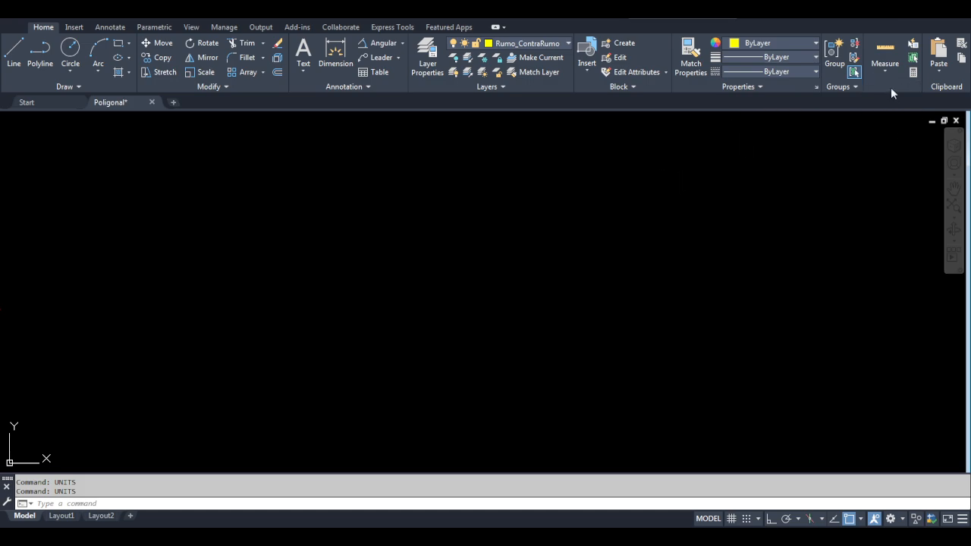
Step: Set the point style to the plus-sign marker (PDMODE 2) and place one point in the empty drawing area
click(843, 203)
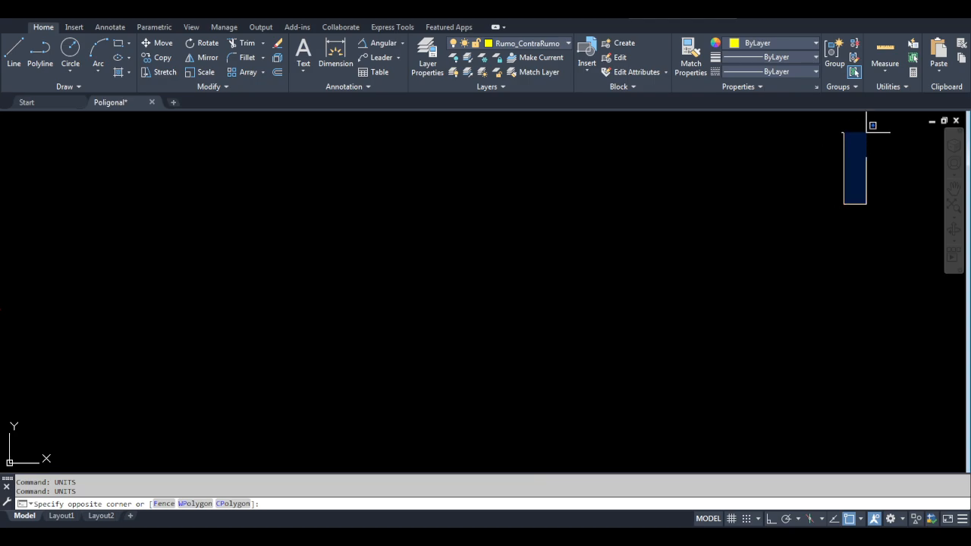
click(866, 132)
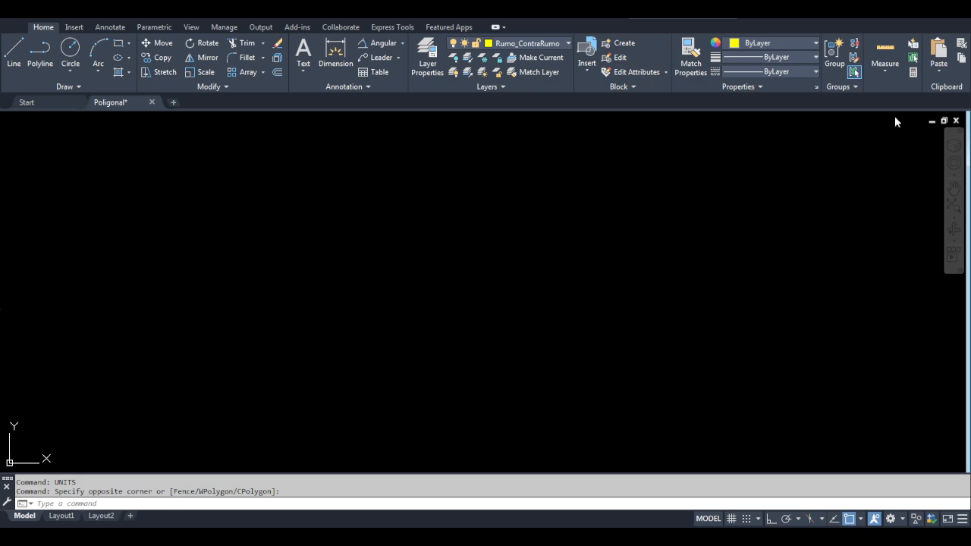
click(877, 123)
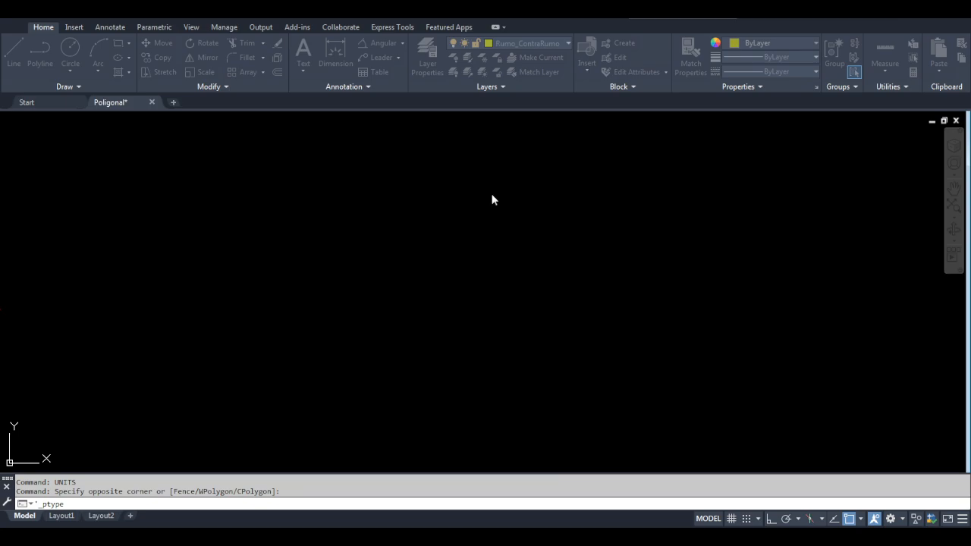
click(436, 353)
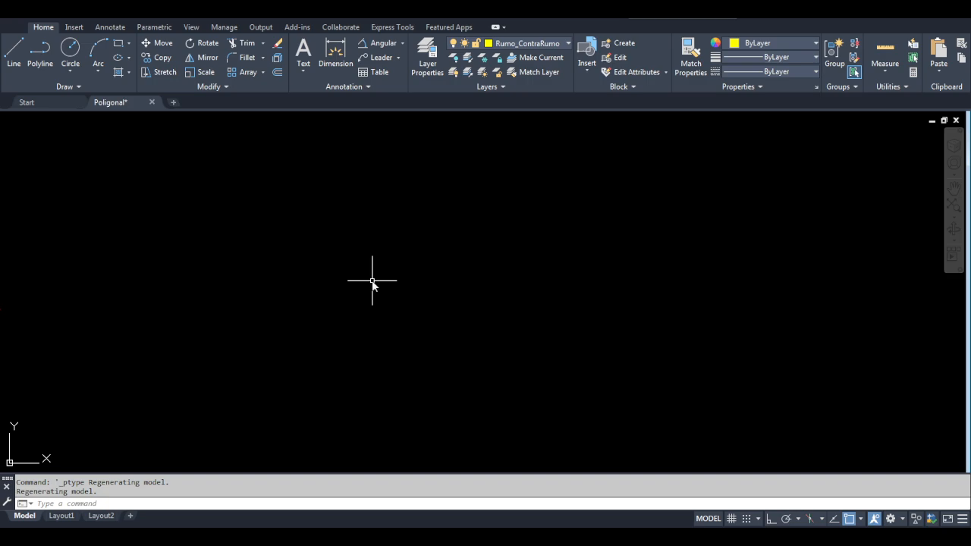
key(Return)
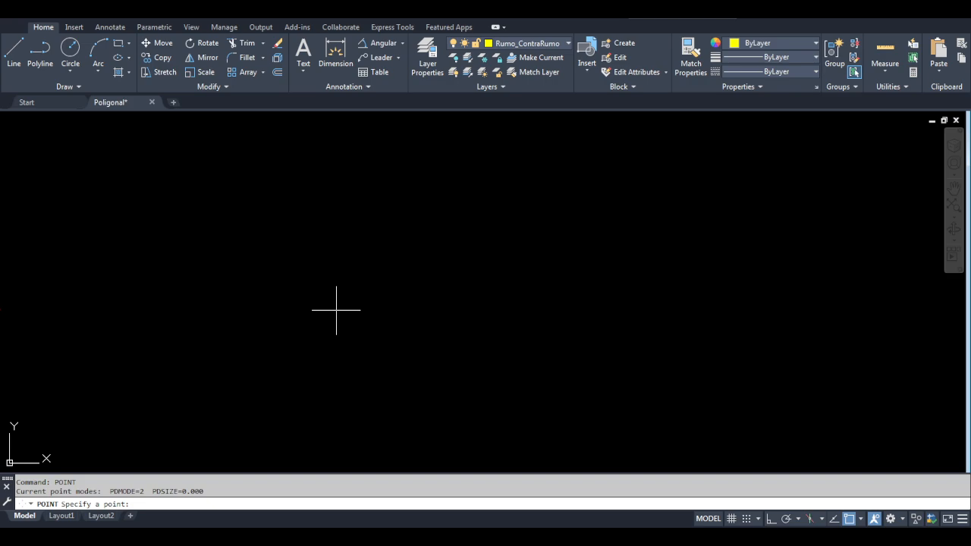
click(378, 275)
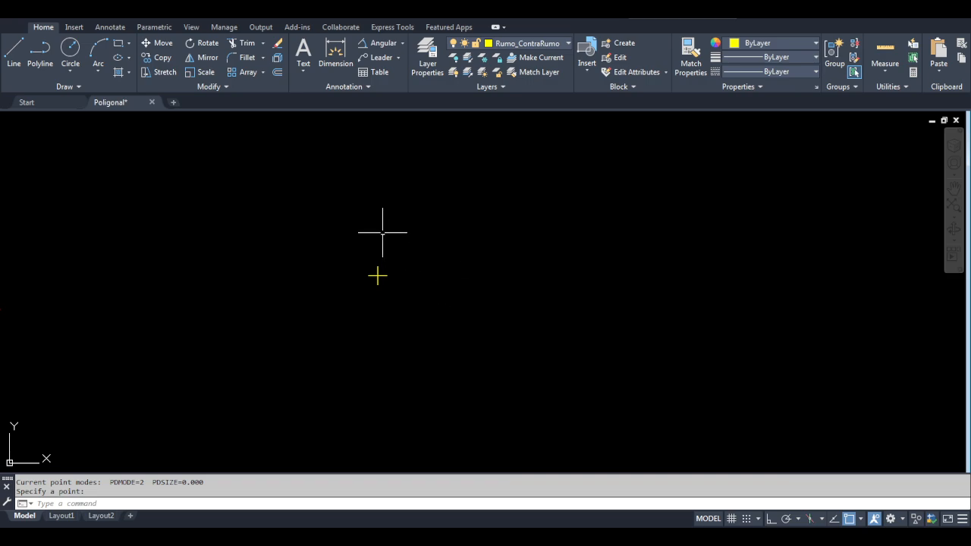
Step: Draw a closed four-sided polygon of line segments starting and ending at the placed point
mouse_move(378, 212)
middle_down()
mouse_move(292, 278)
mouse_move(301, 257)
middle_up()
click(15, 53)
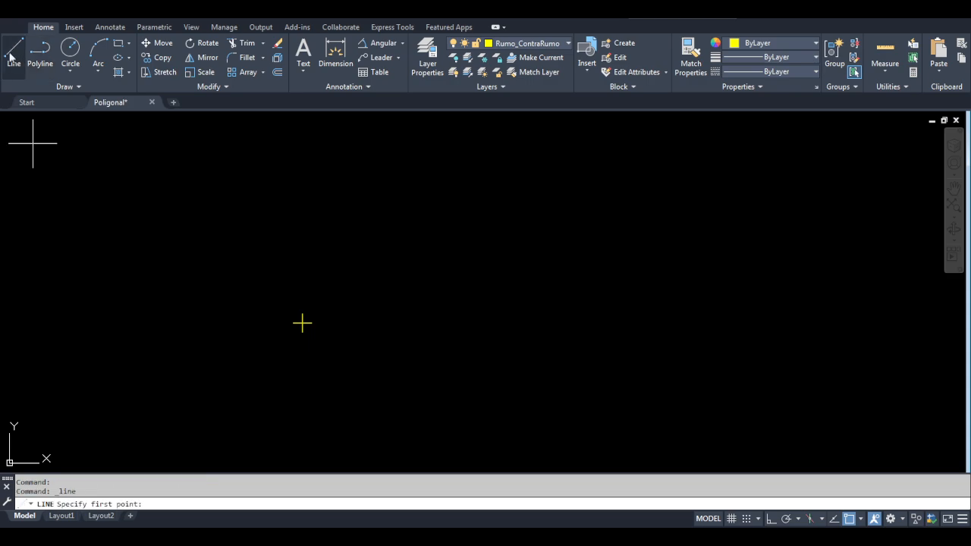
click(302, 322)
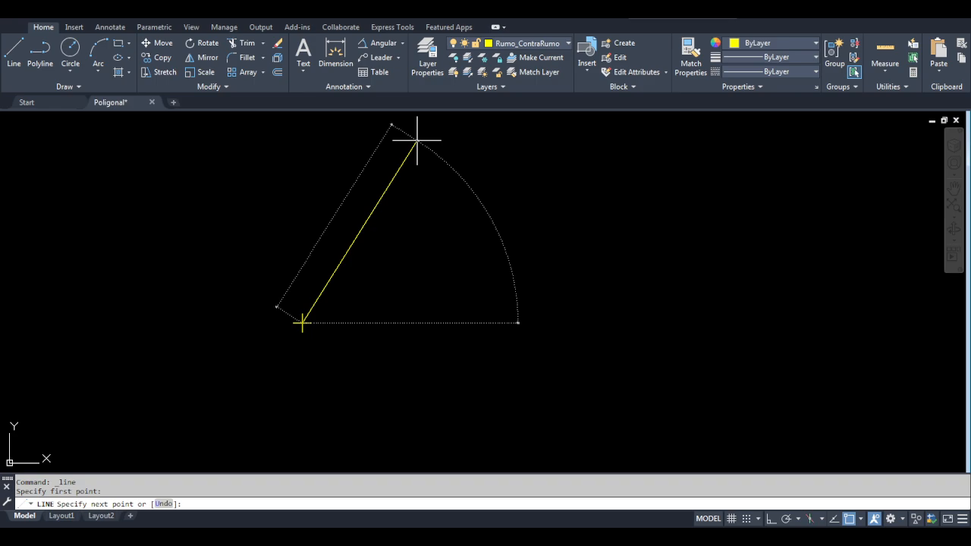
click(416, 141)
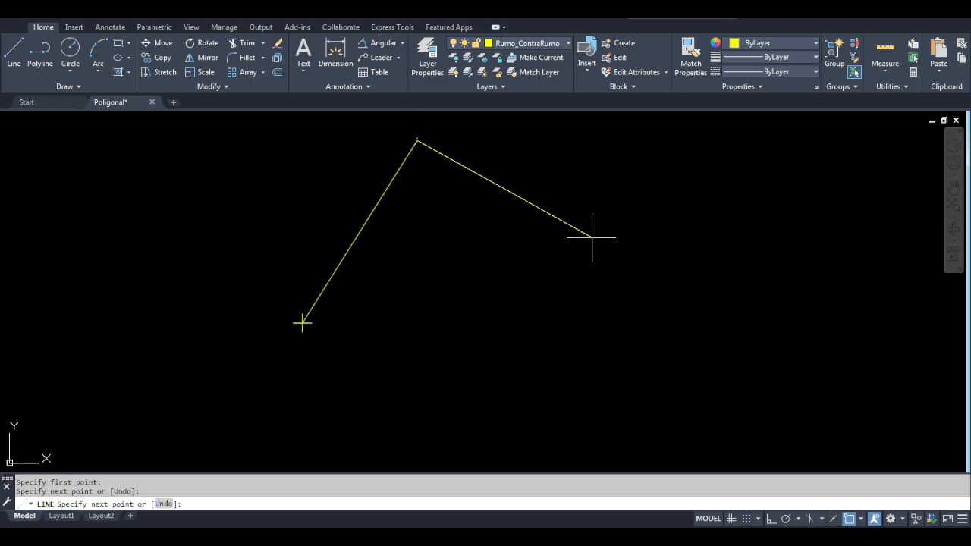
click(644, 280)
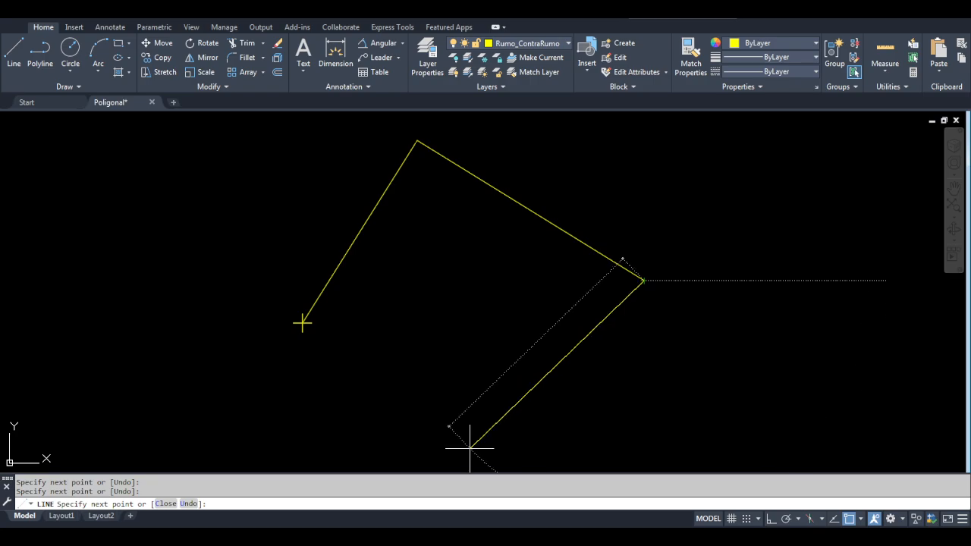
click(469, 447)
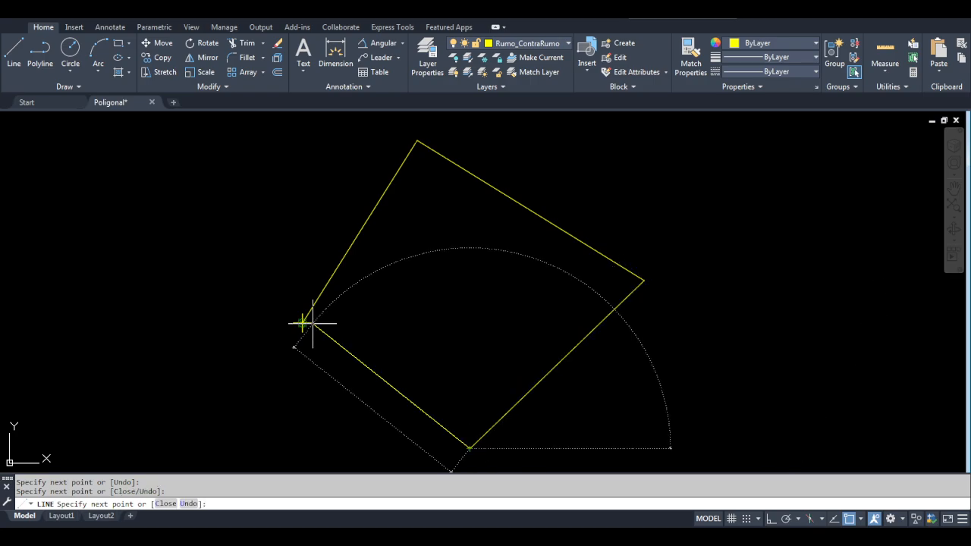
text(c)
key(Return)
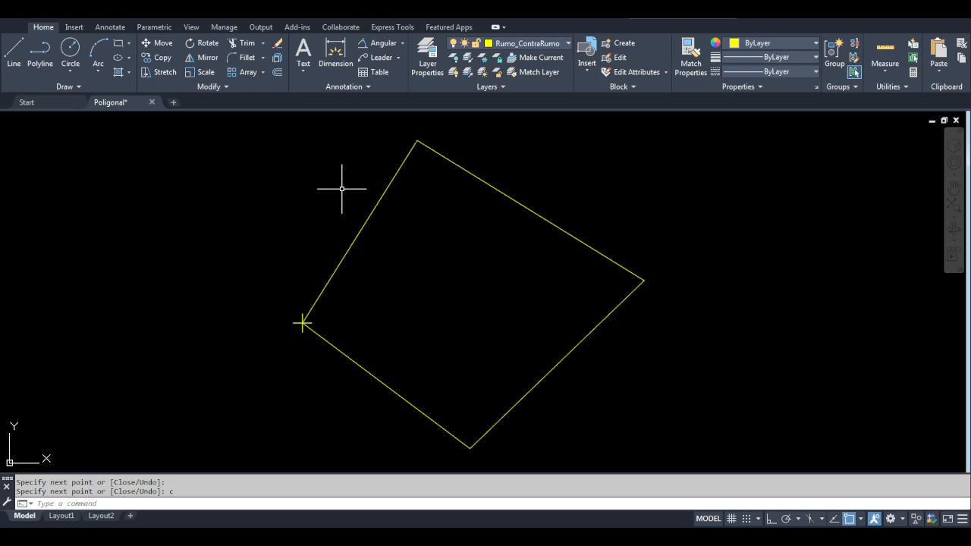
Step: Place points on the three remaining vertices of the polygon
text(point)
key(Return)
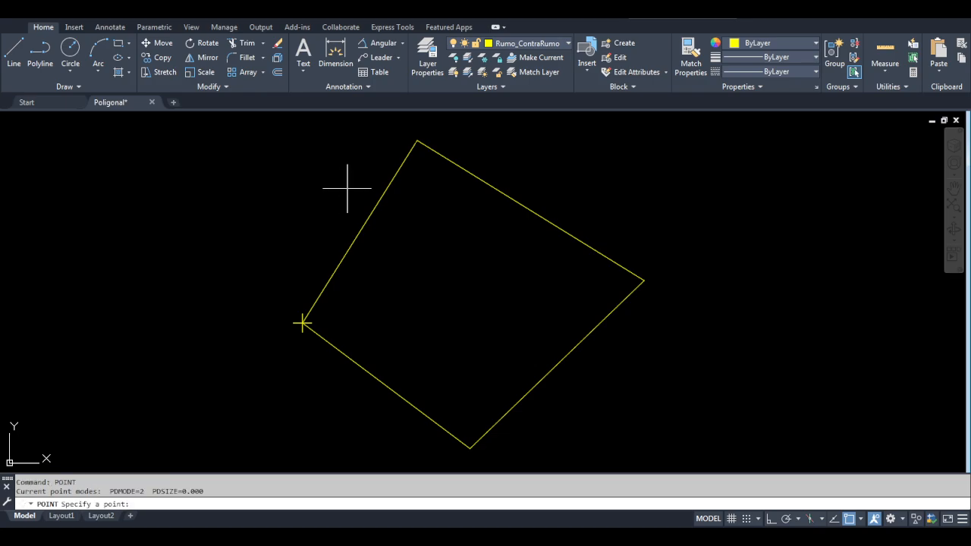
click(417, 140)
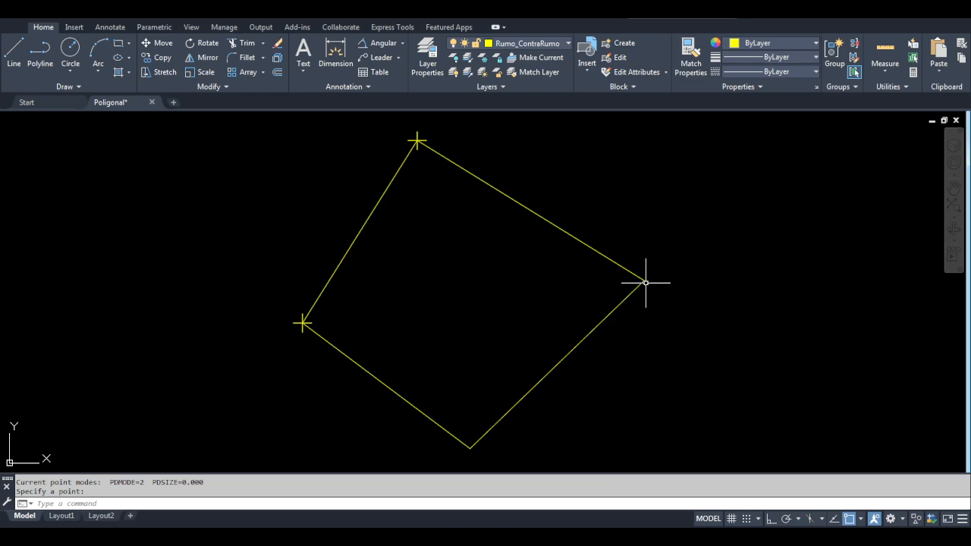
key(Return)
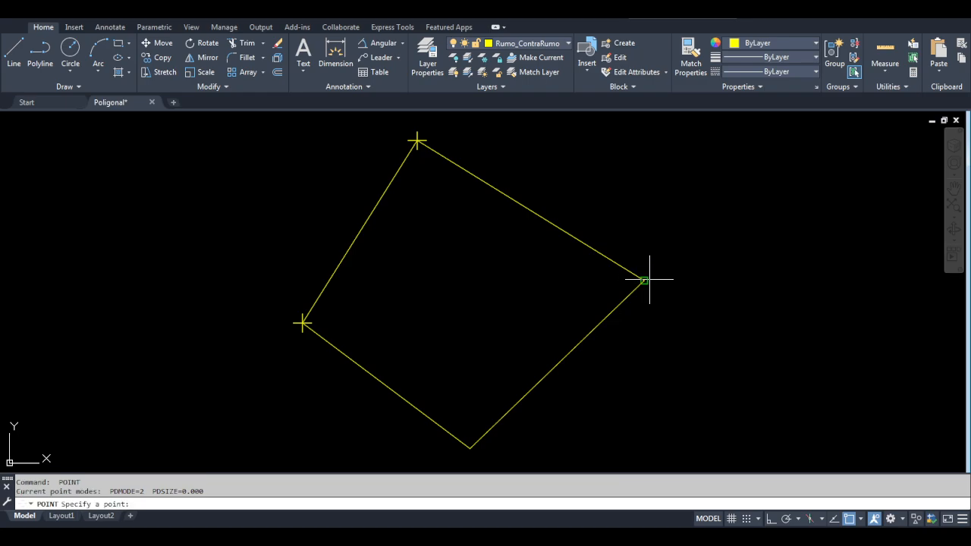
click(644, 281)
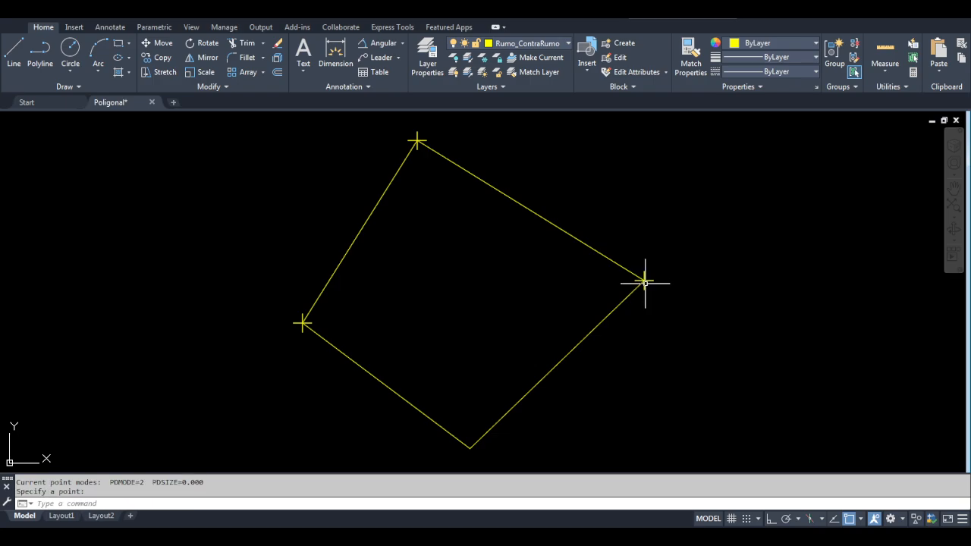
click(470, 446)
key(Escape)
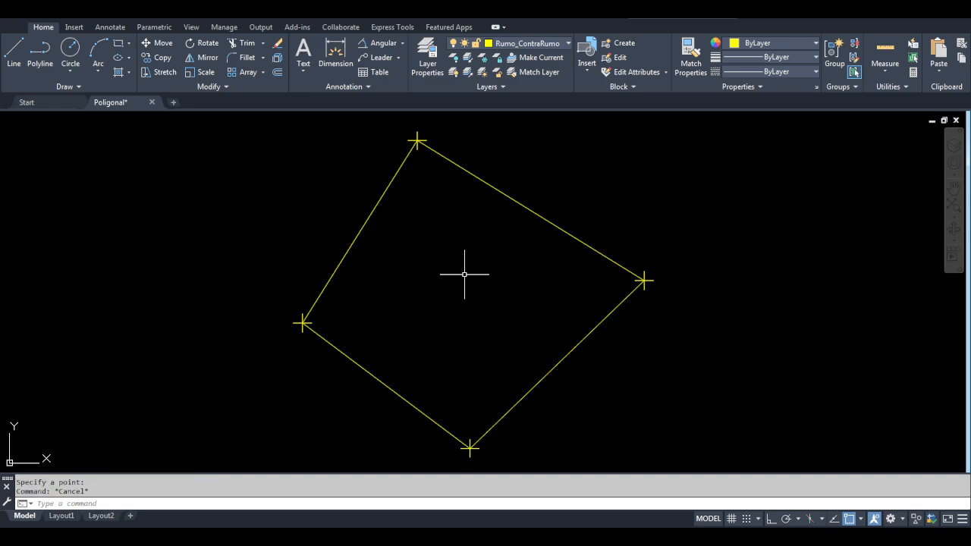
Step: Add the multiline text "M1" beside the polygon's leftmost vertex
click(304, 55)
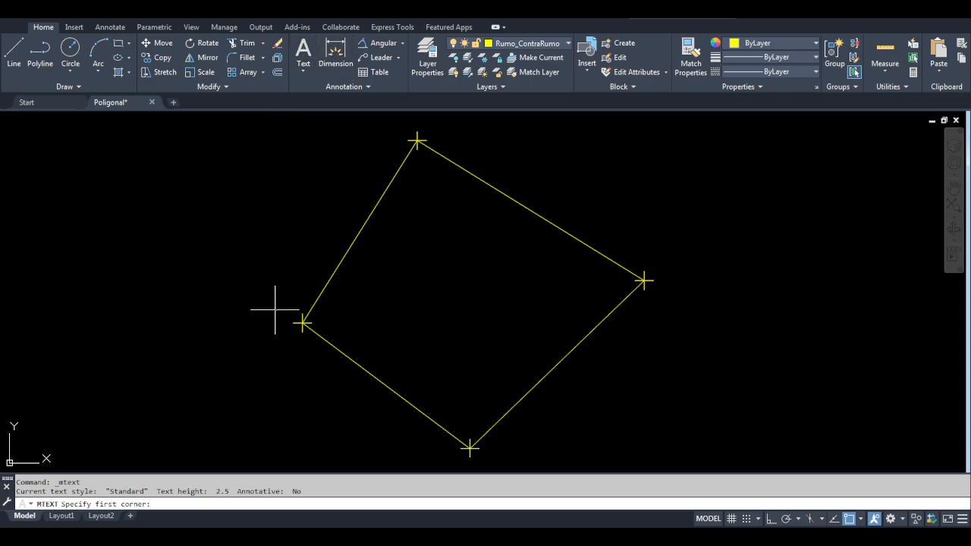
click(246, 296)
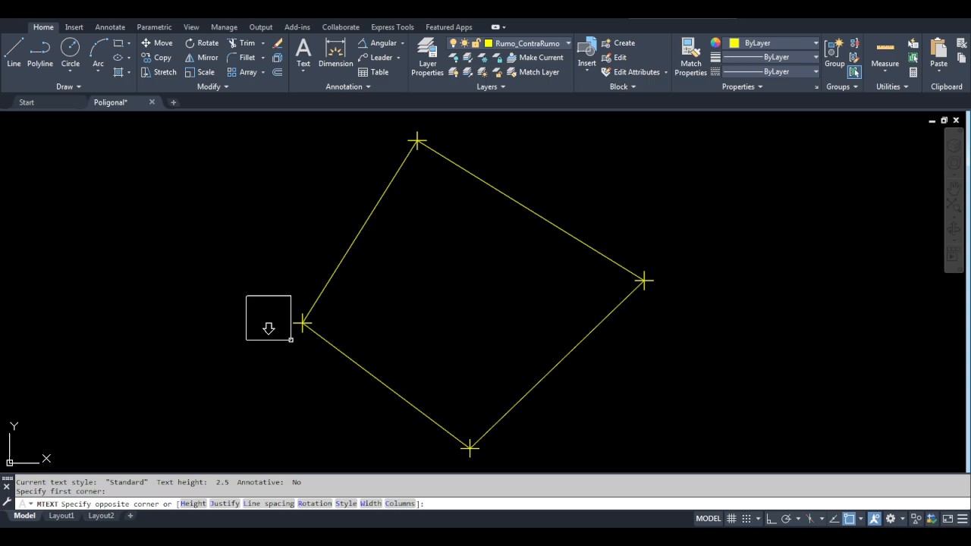
click(290, 345)
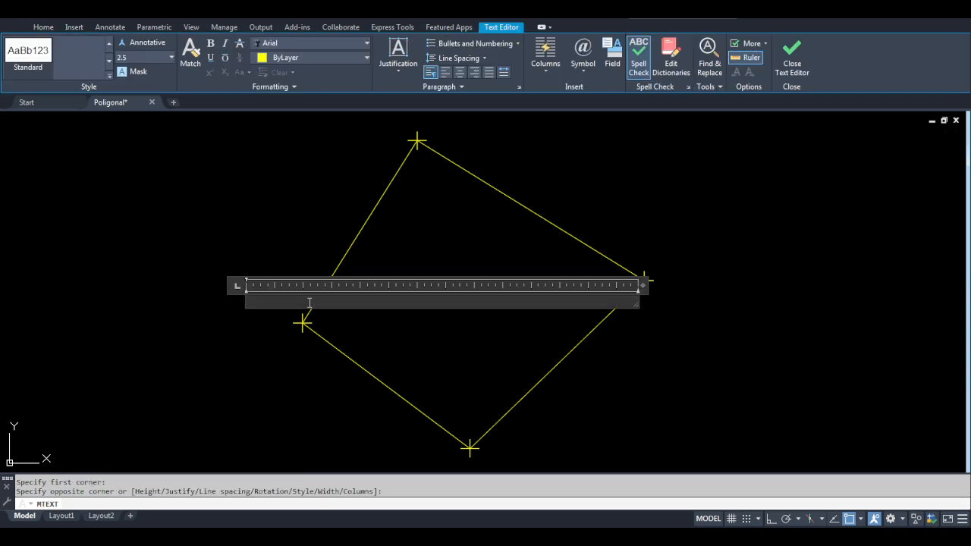
text(m1)
key(BackSpace)
key(BackSpace)
text(M1)
key(Escape)
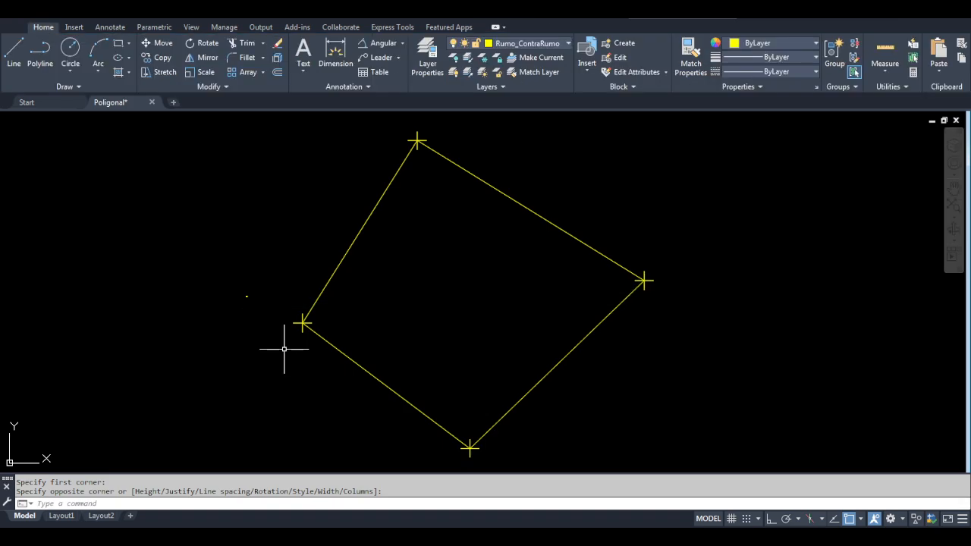
Step: Set the text height of the M1 label to 10
double_click(248, 295)
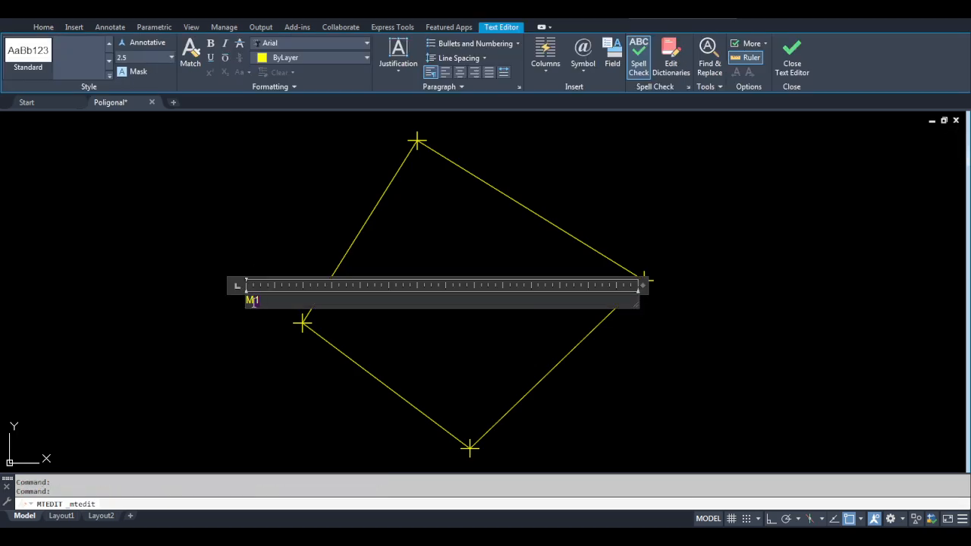
drag(264, 300, 232, 301)
click(146, 59)
text(10)
key(Return)
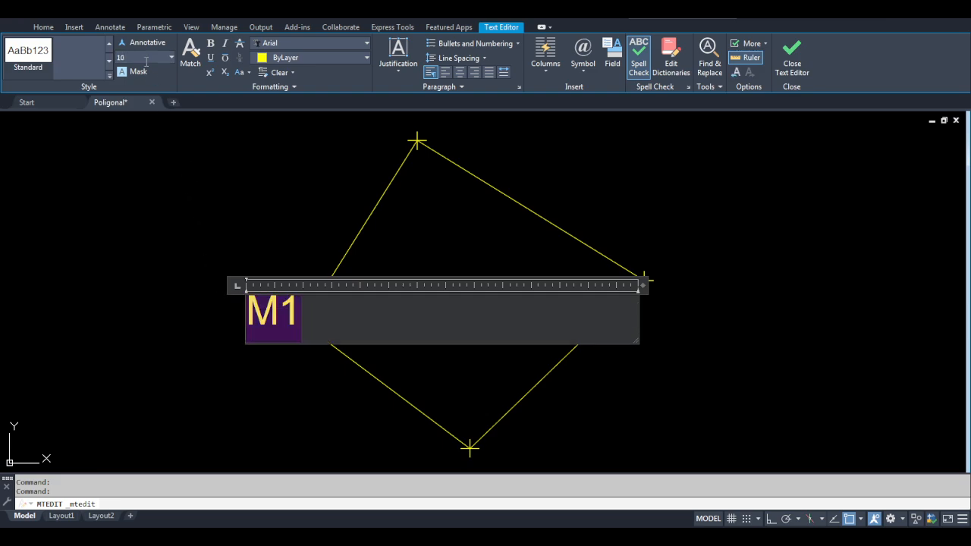
click(262, 170)
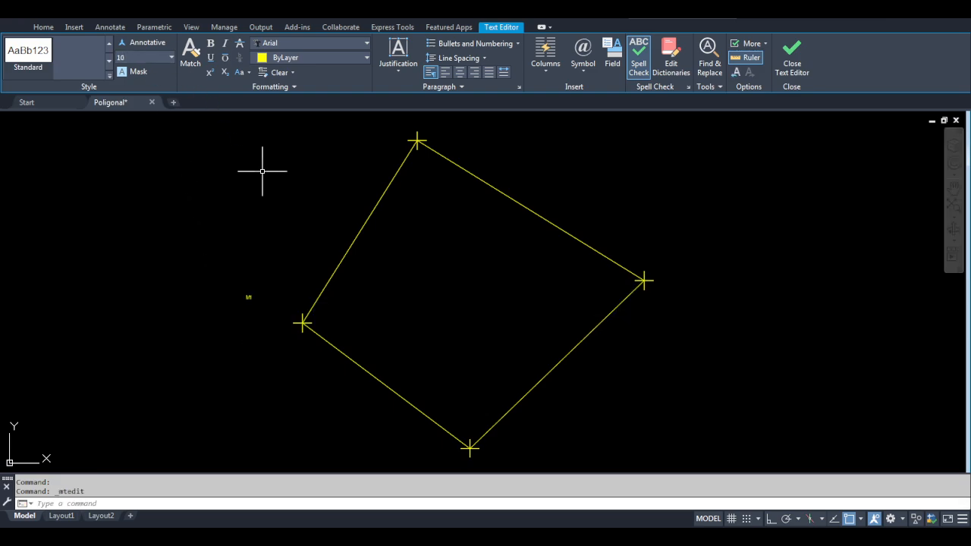
Step: Increase the M1 label's text height so it is readable at the polygon's scale
double_click(248, 297)
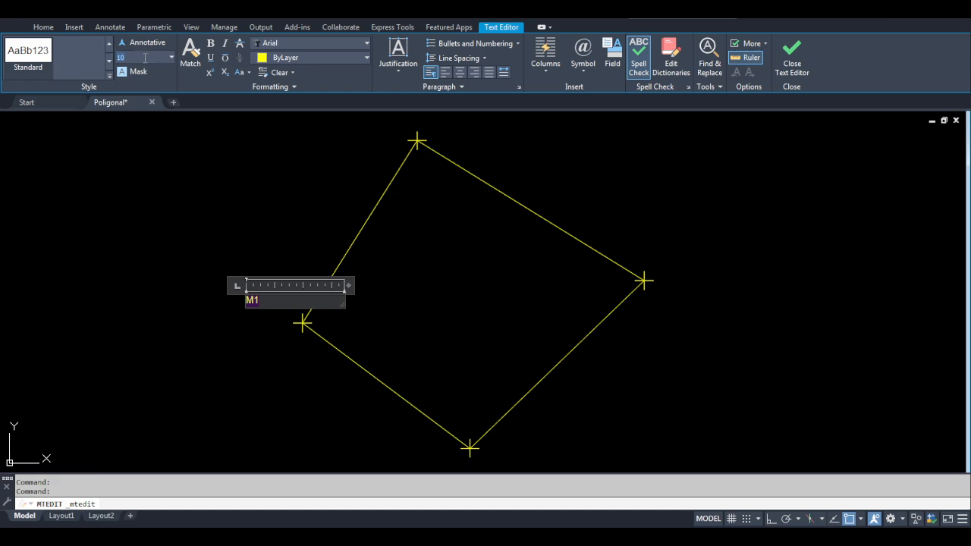
key(Return)
click(247, 167)
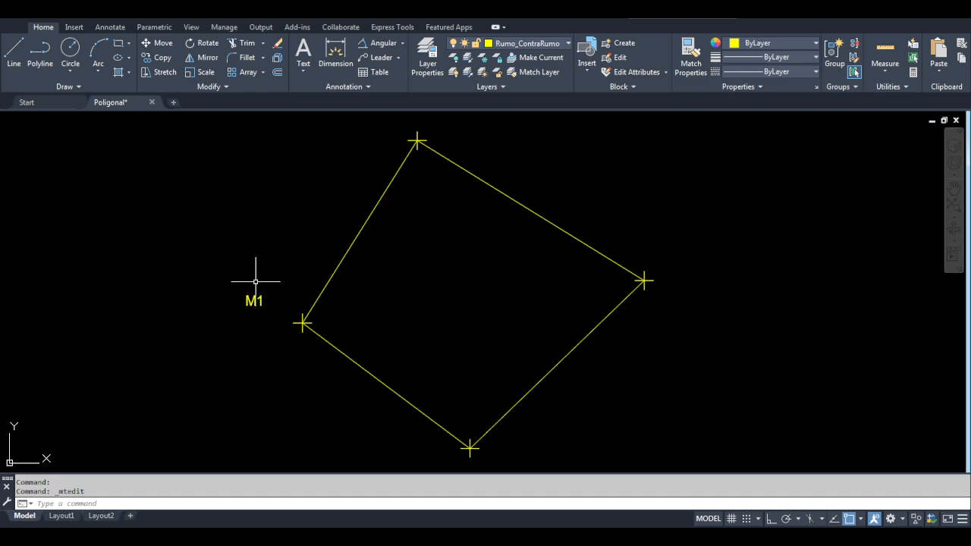
key(Escape)
key(Escape)
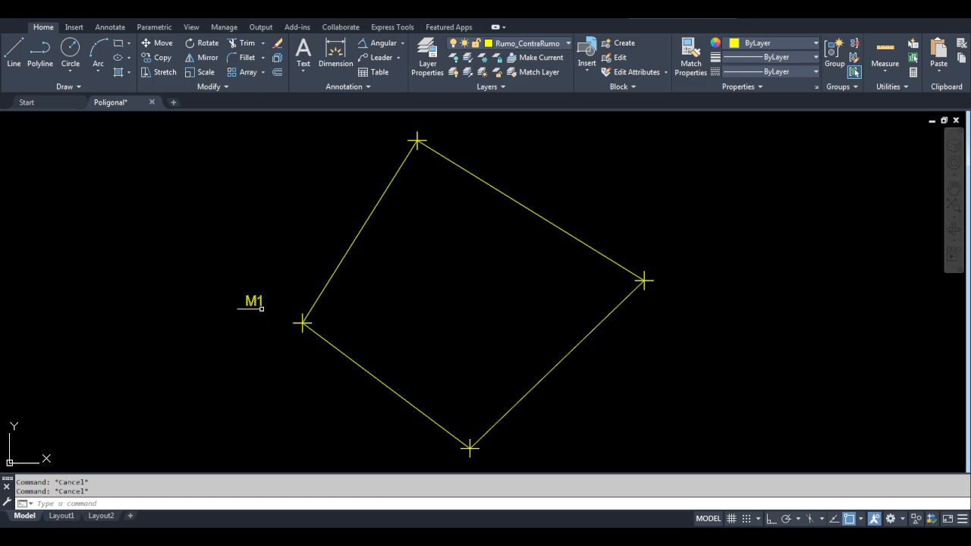
Step: Move the M1 label so it sits directly to the left of the leftmost vertex's point marker
text(M)
key(Return)
click(260, 294)
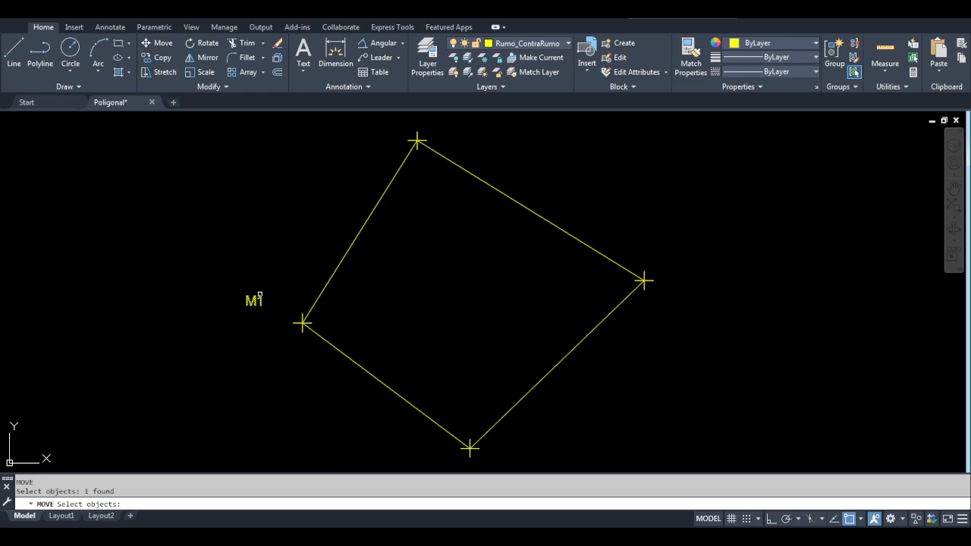
key(Return)
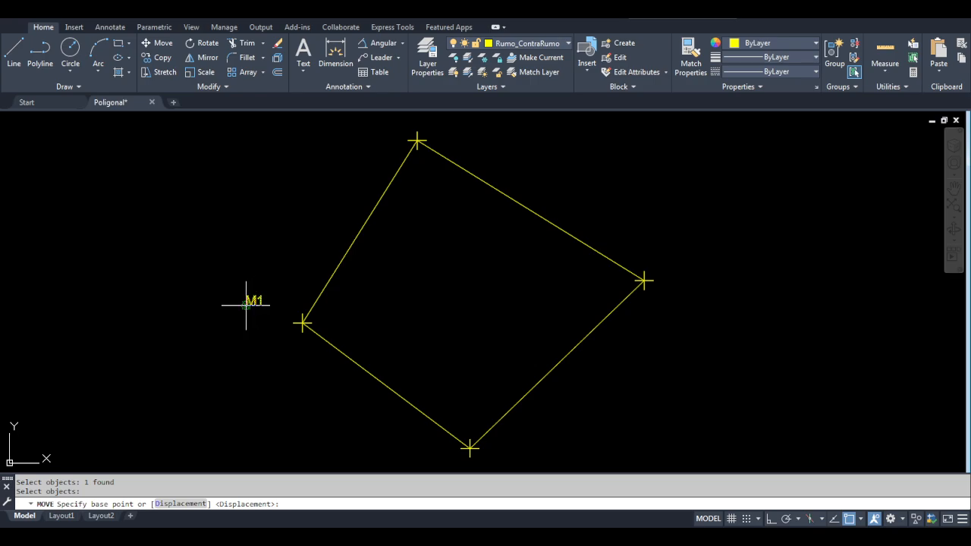
click(245, 305)
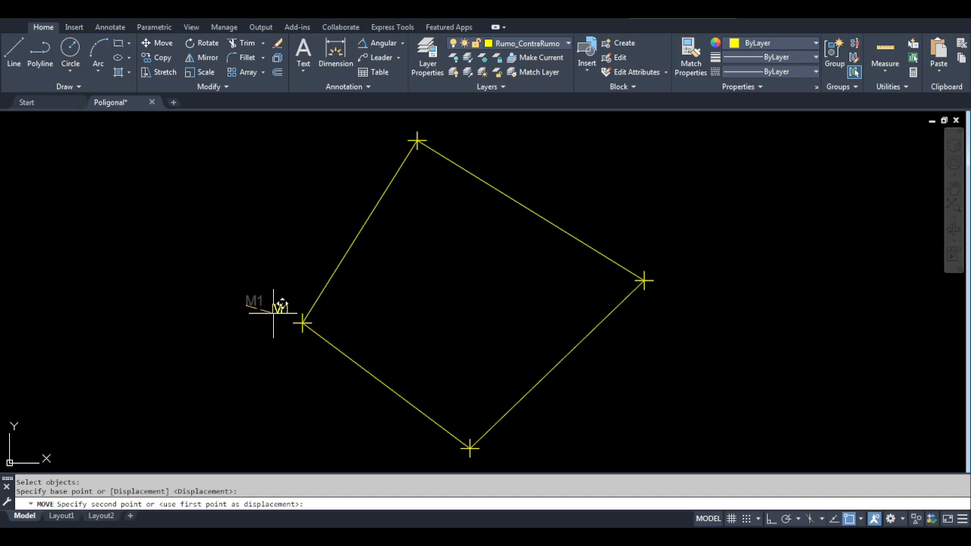
scroll(279, 318, up, 3)
scroll(292, 318, up, 1)
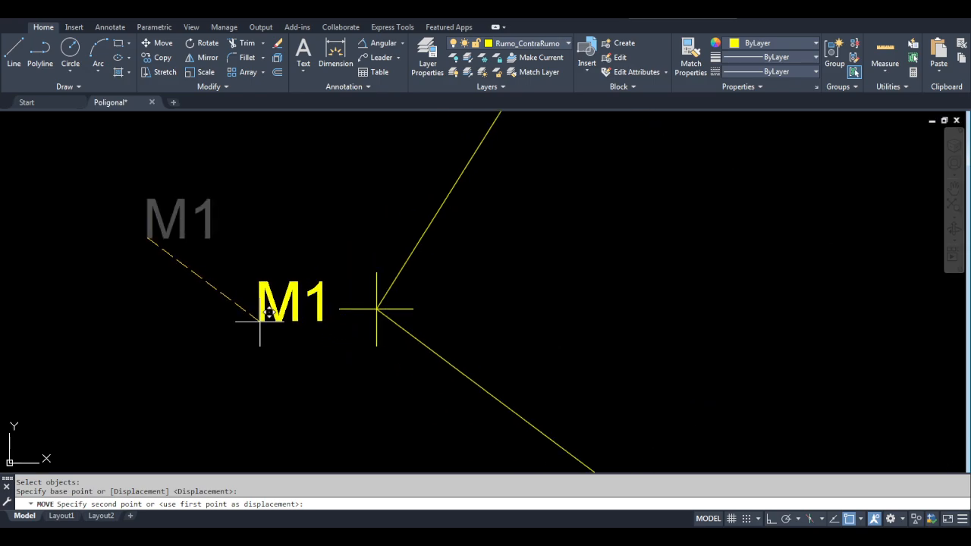
click(259, 324)
scroll(259, 324, down, 5)
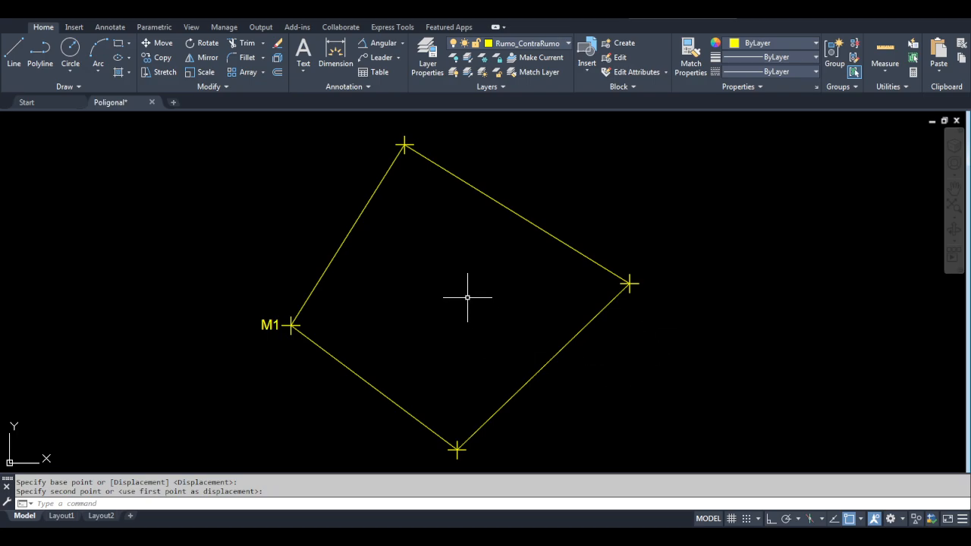
Step: Copy the M1 label to positions beside the polygon's top, right and bottom vertices
text(co)
key(Return)
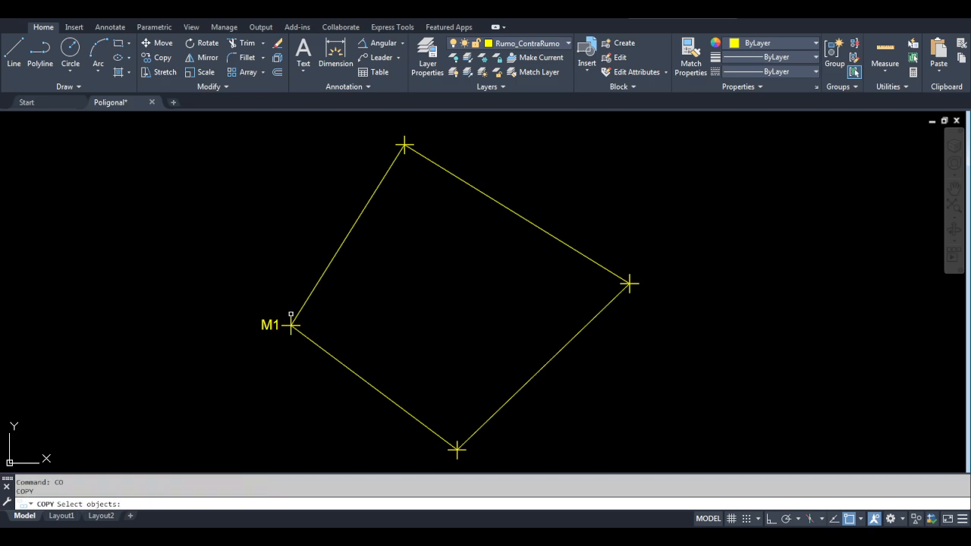
click(270, 322)
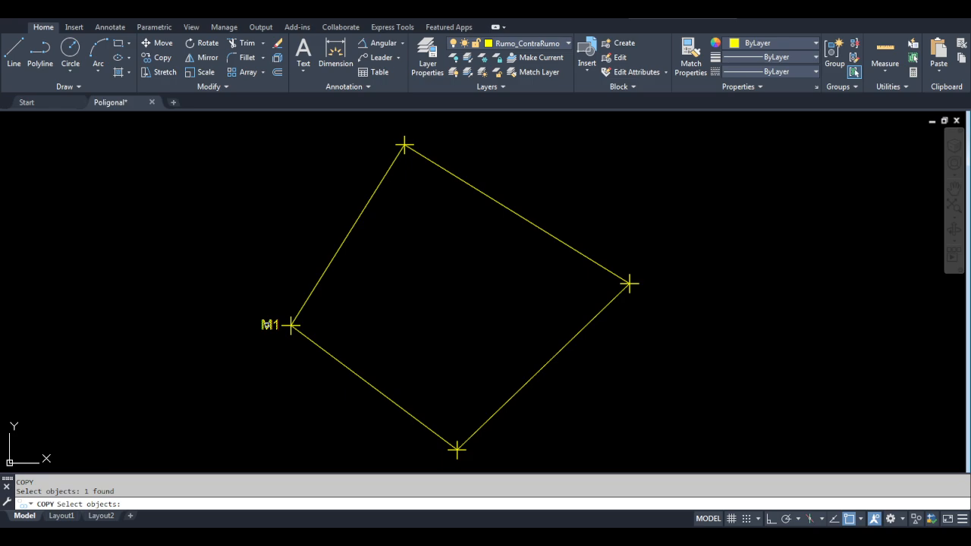
click(268, 324)
key(Return)
click(270, 325)
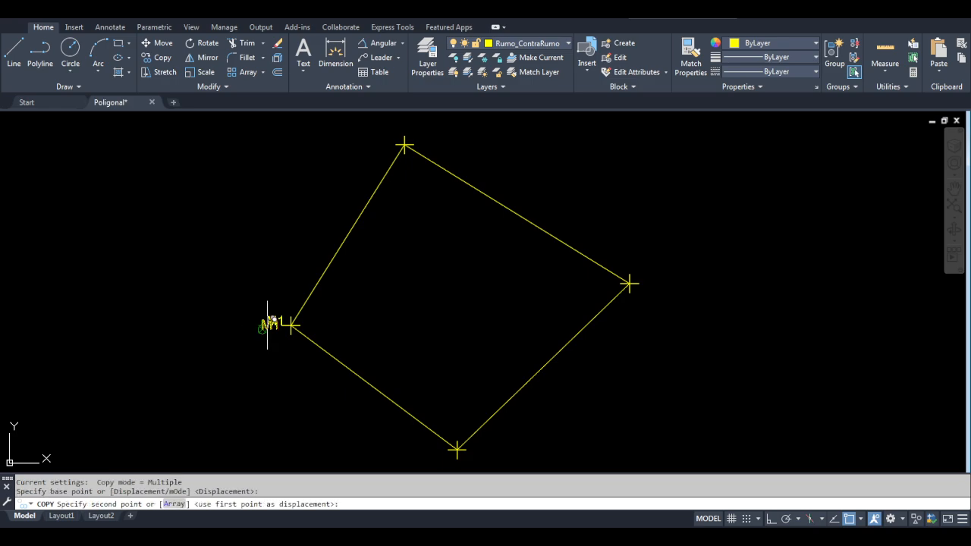
click(384, 133)
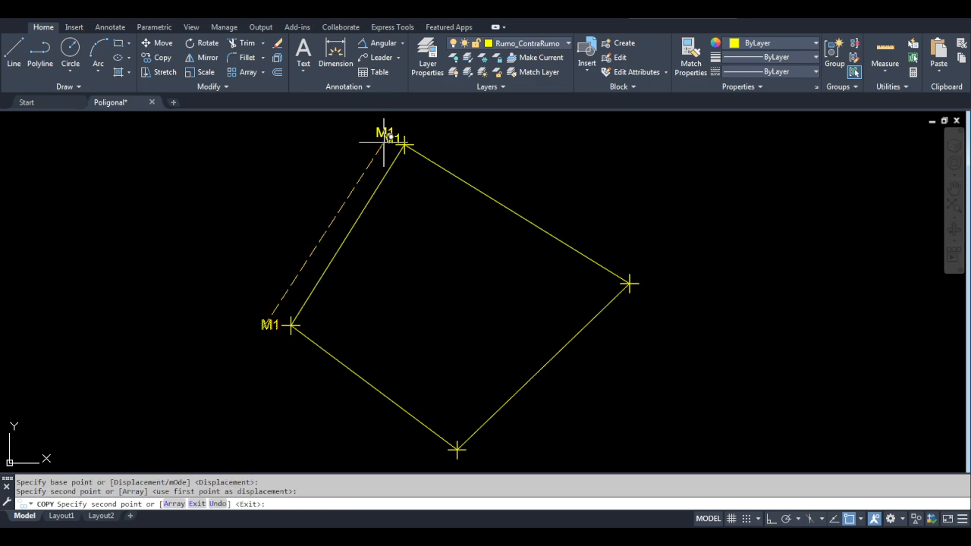
click(655, 282)
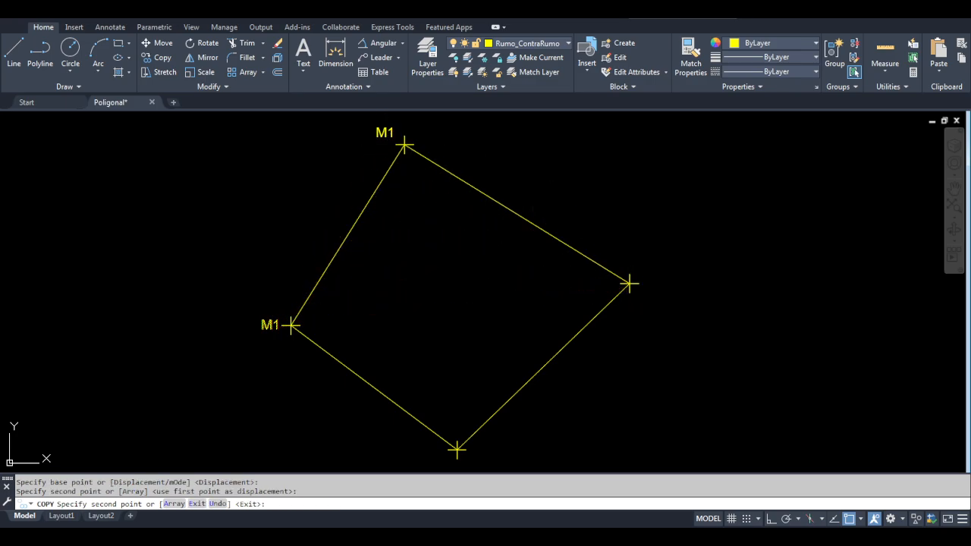
click(438, 456)
key(Escape)
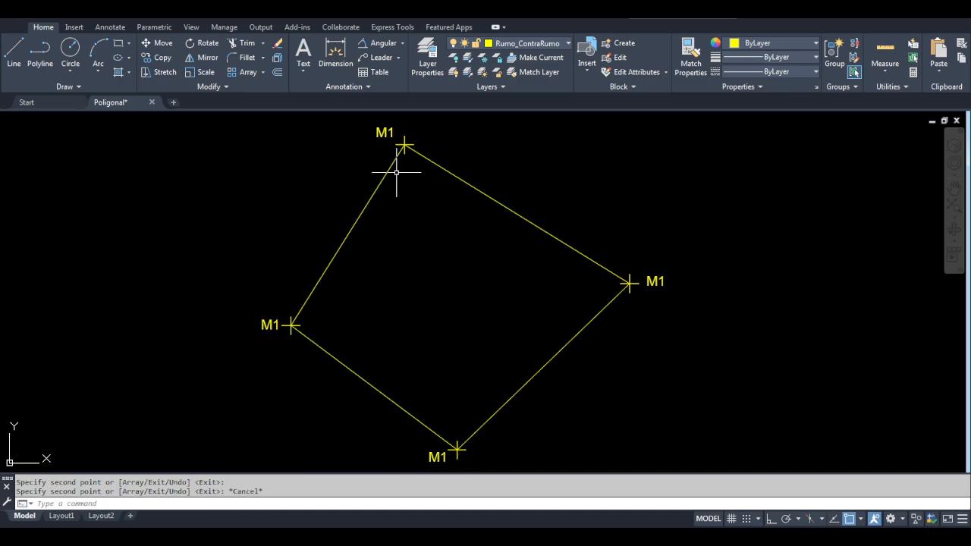
Step: Change the copied label at the polygon's top vertex to M2
click(382, 134)
double_click(384, 134)
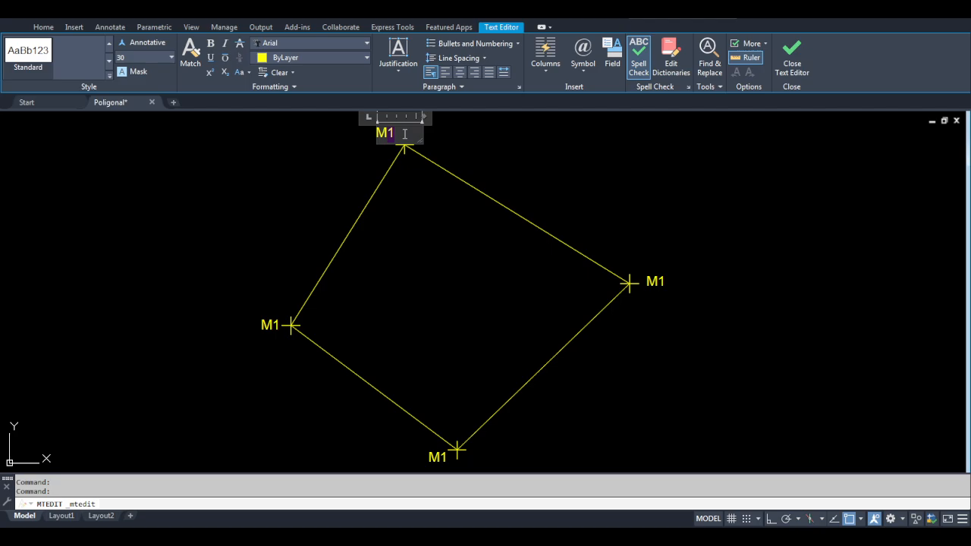
text(2)
click(574, 195)
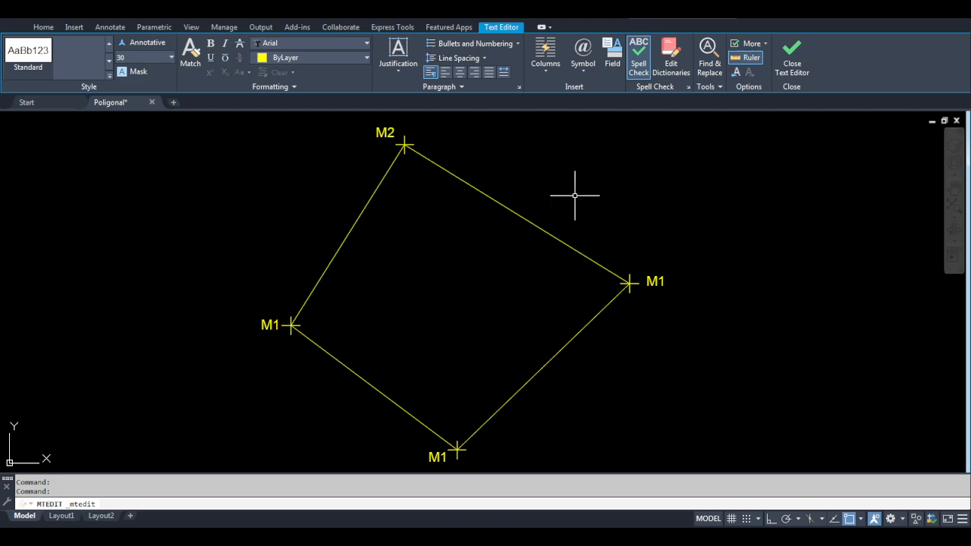
Step: Change the copied label at the polygon's right vertex to M3
click(655, 282)
double_click(655, 281)
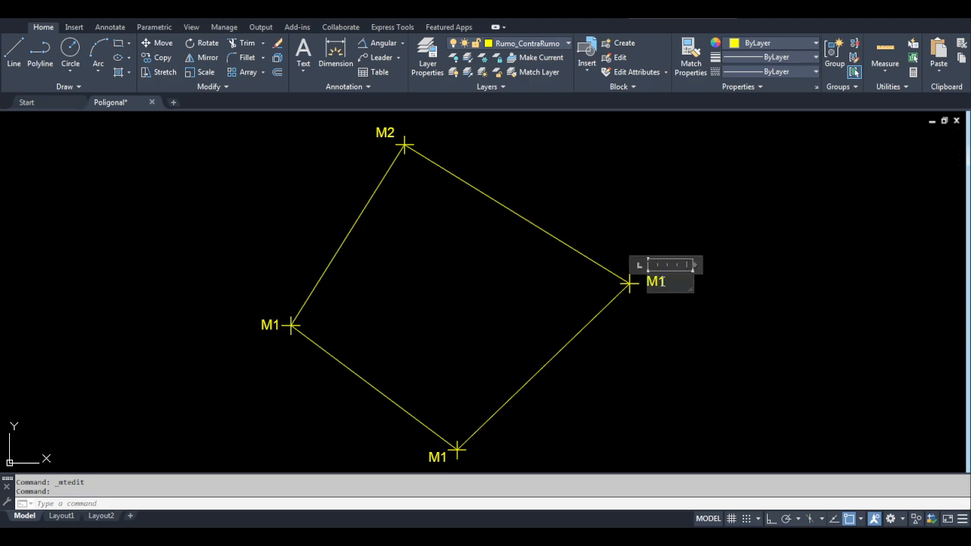
text(3)
click(676, 336)
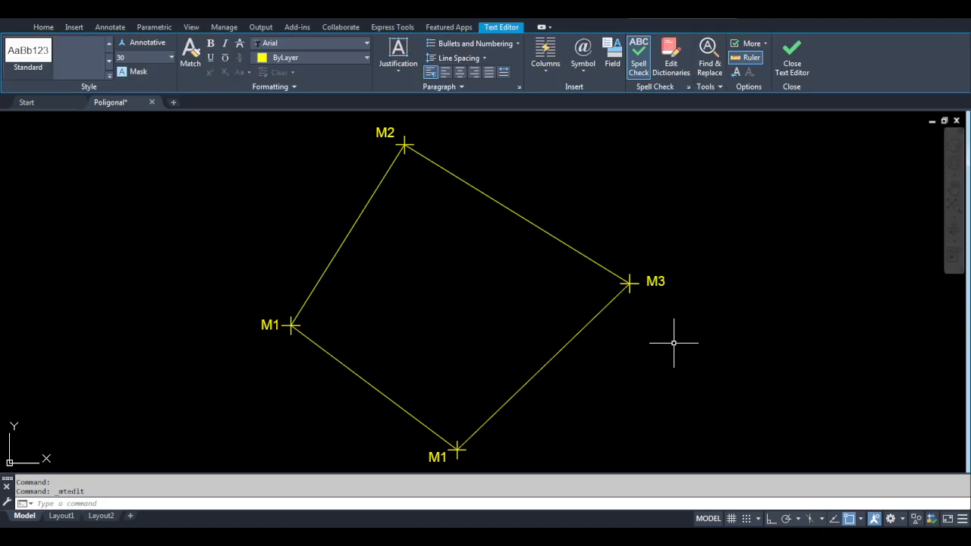
Step: Change the copied label at the polygon's bottom vertex to M4
click(438, 456)
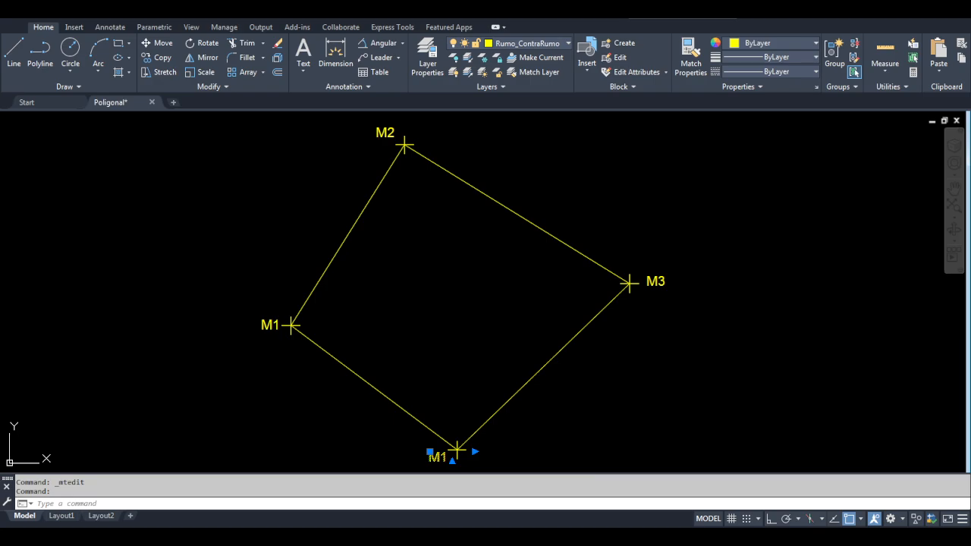
double_click(437, 457)
text(4)
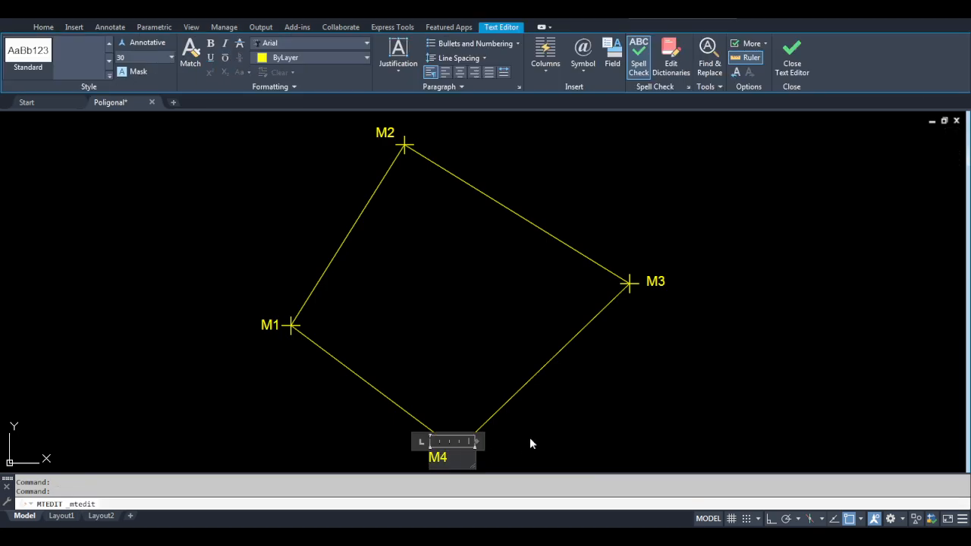
click(529, 438)
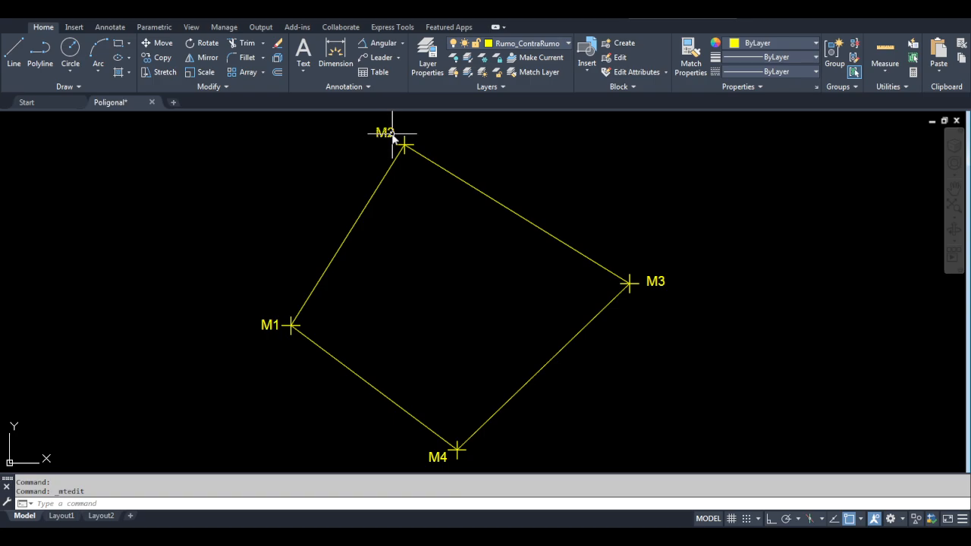
Step: Move the M2 label so it sits directly above the top vertex's point marker
text(M)
key(Return)
click(386, 133)
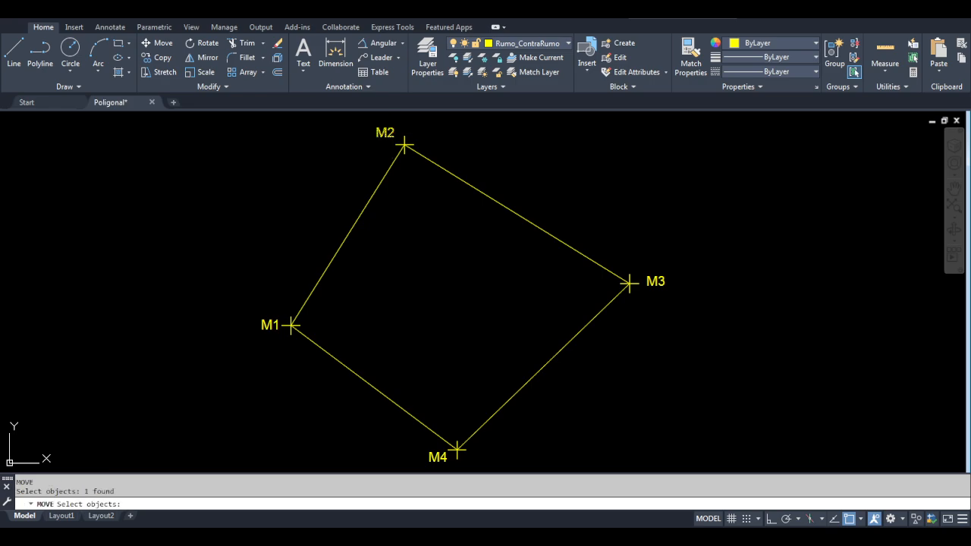
key(Return)
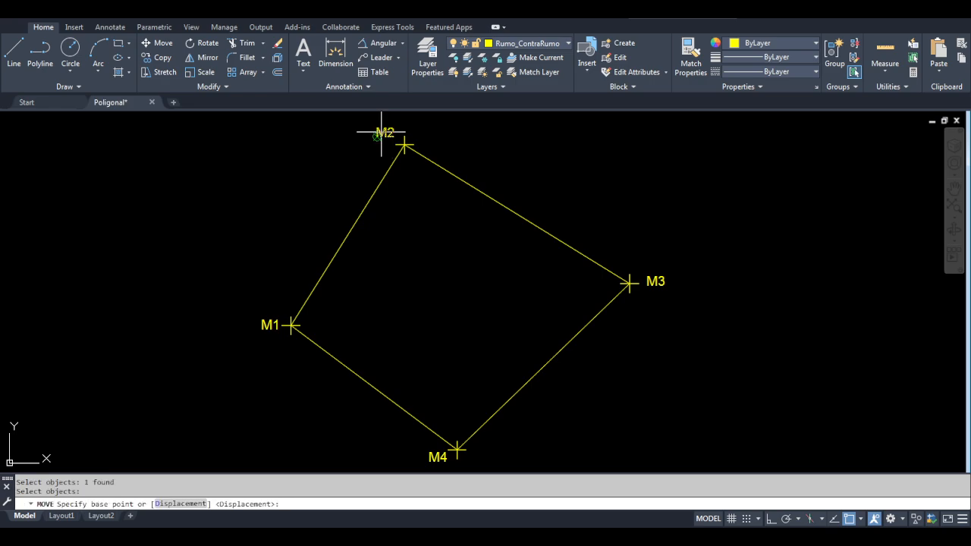
click(381, 132)
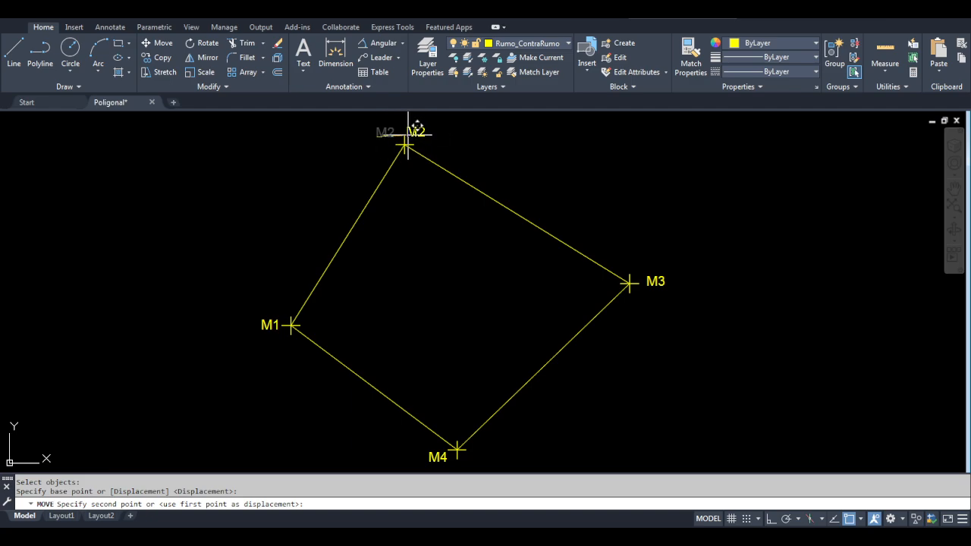
scroll(409, 134, up, 3)
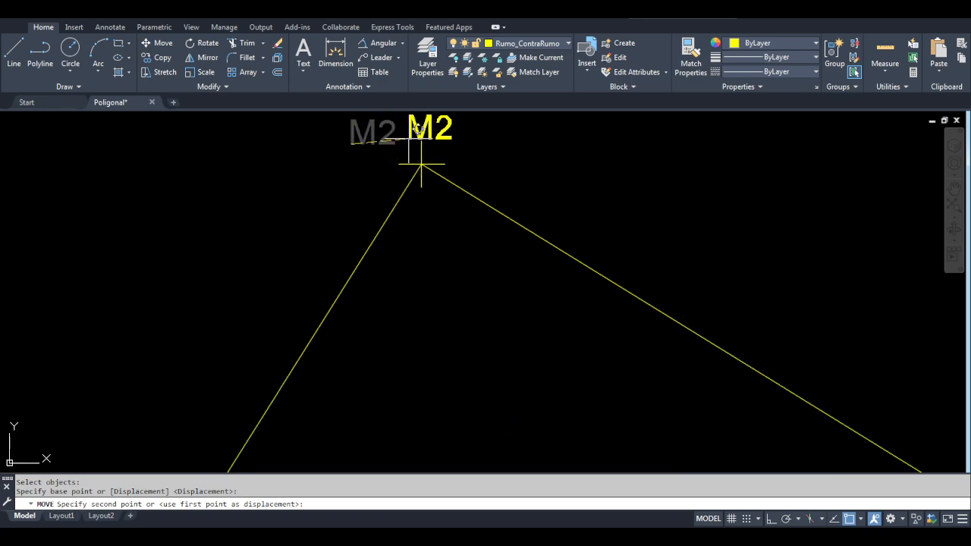
scroll(421, 163, up, 2)
middle_drag(411, 147, 427, 234)
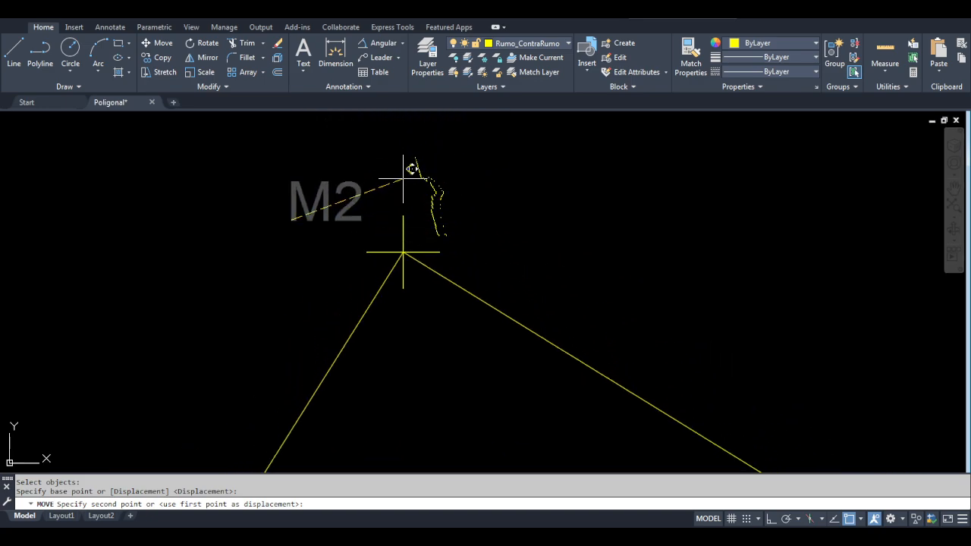
click(389, 198)
scroll(558, 267, down, 5)
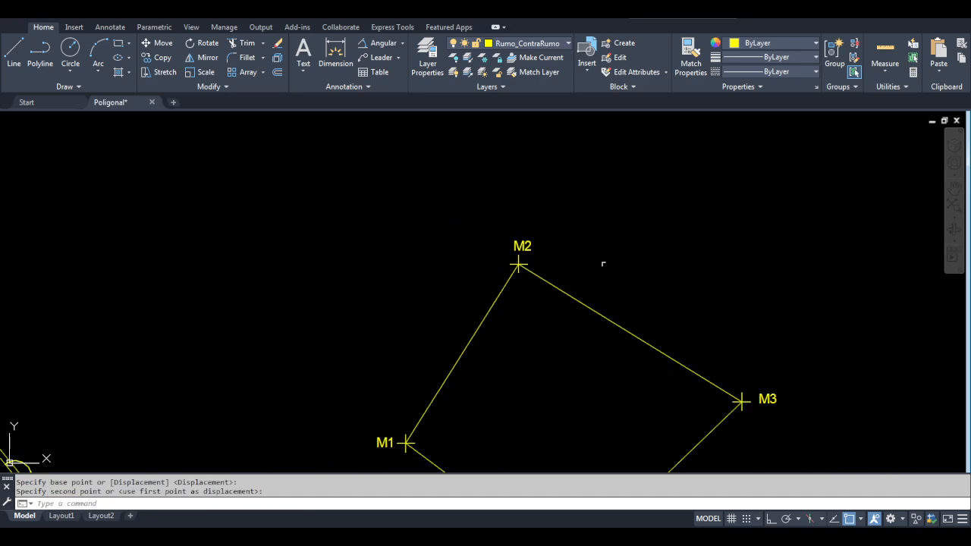
Step: Move the M3 label closer to the right vertex's point marker, level with it
mouse_move(603, 264)
middle_down()
mouse_move(509, 156)
mouse_move(418, 157)
middle_up()
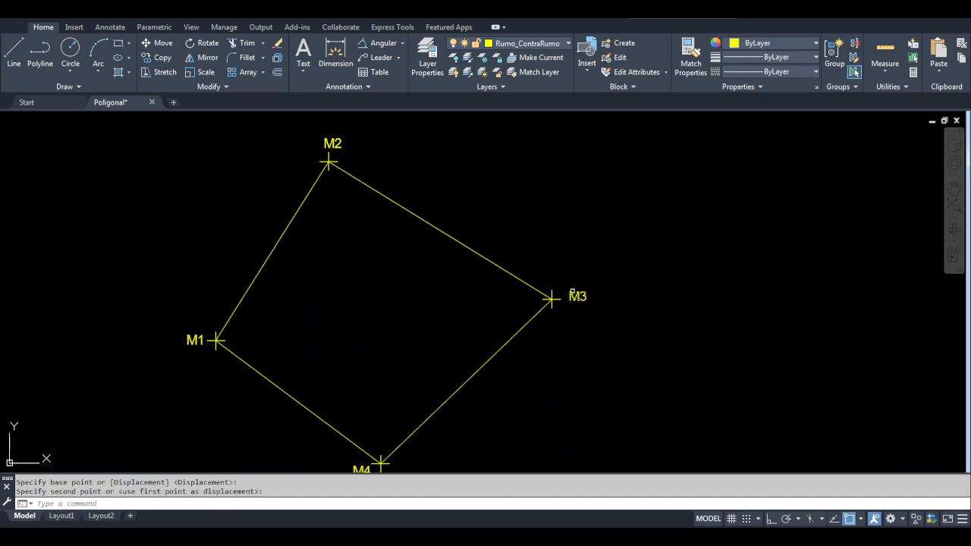
key(Return)
click(572, 296)
click(575, 302)
key(Return)
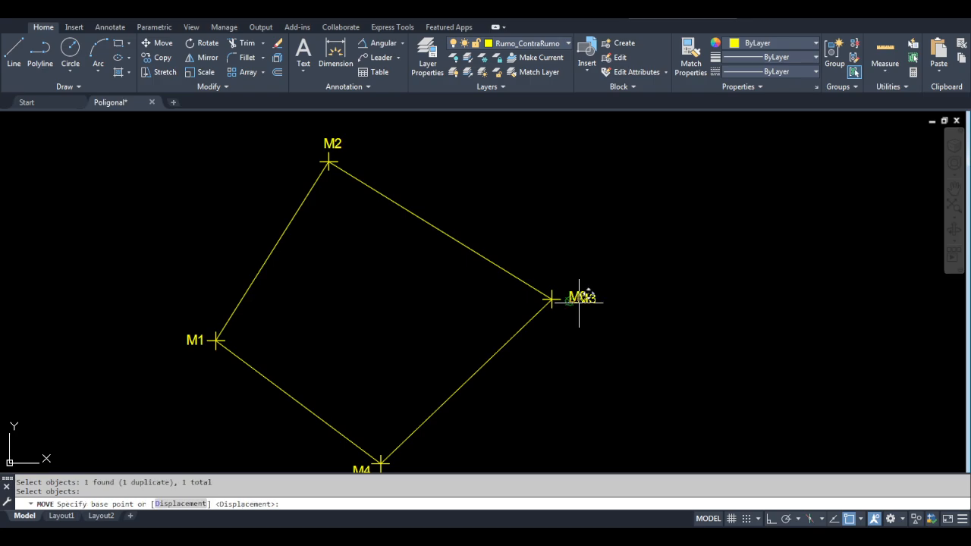
click(579, 302)
scroll(579, 302, up, 4)
click(531, 344)
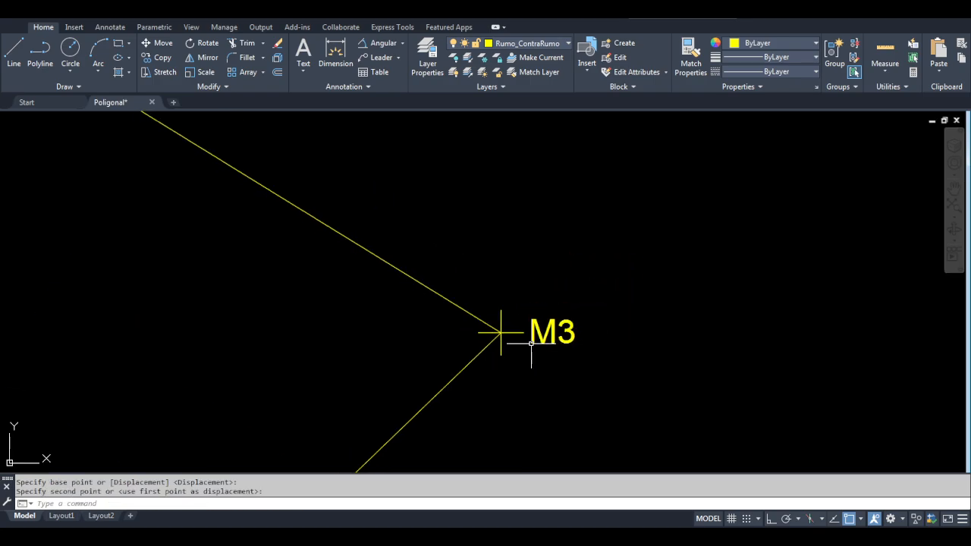
Step: List the properties of the line between M1 and M2 to read its length and angle in the XY plane
scroll(524, 349, down, 2)
middle_drag(523, 349, 616, 230)
scroll(619, 227, down, 2)
scroll(521, 240, up, 2)
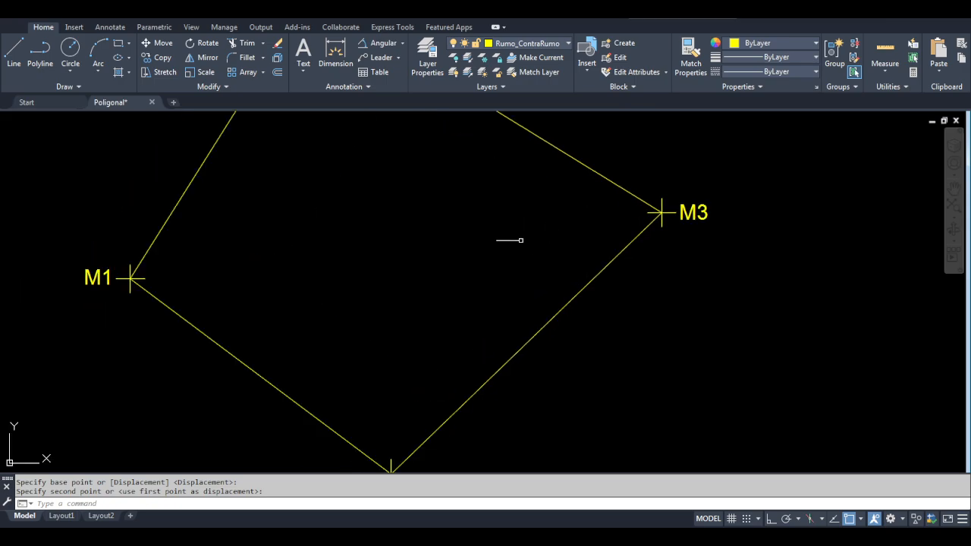
scroll(523, 258, down, 2)
middle_drag(526, 278, 524, 295)
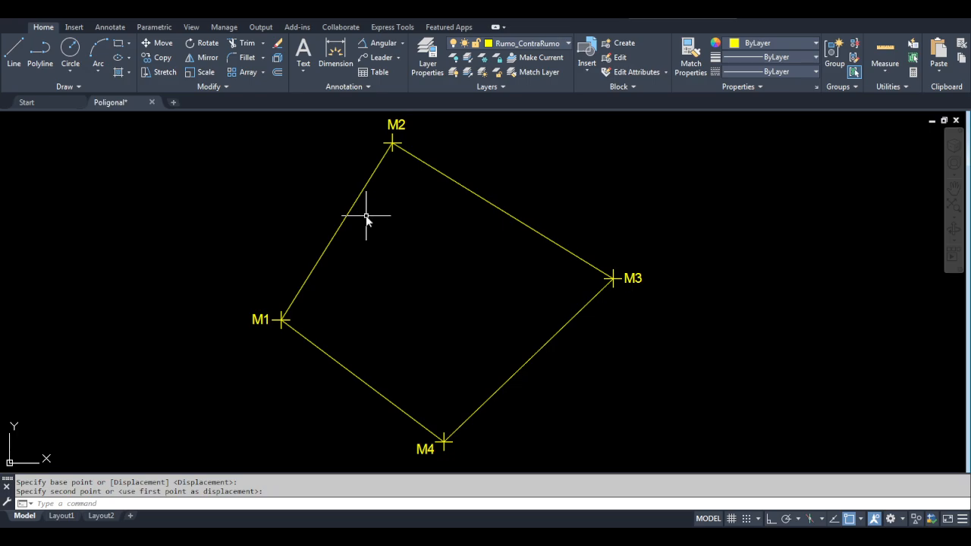
text(LIST)
key(Return)
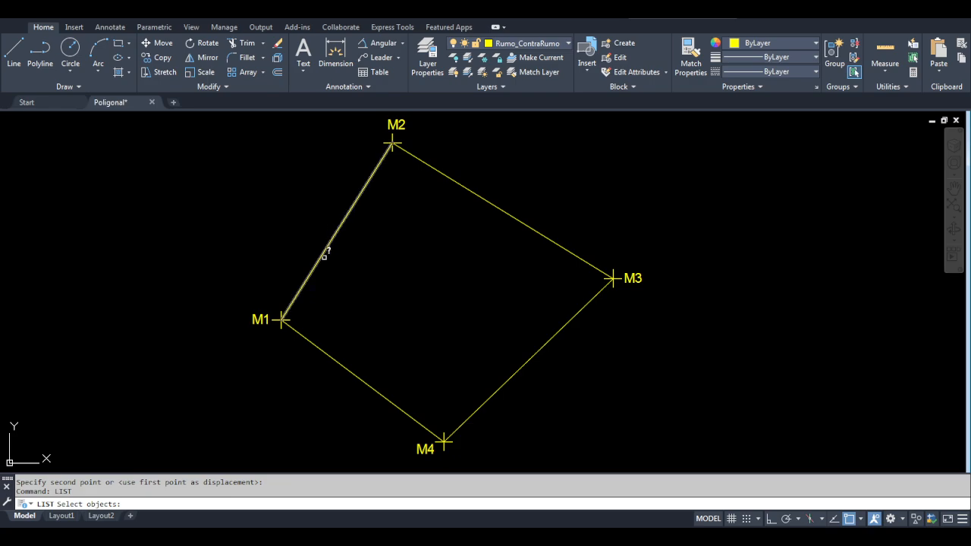
click(291, 302)
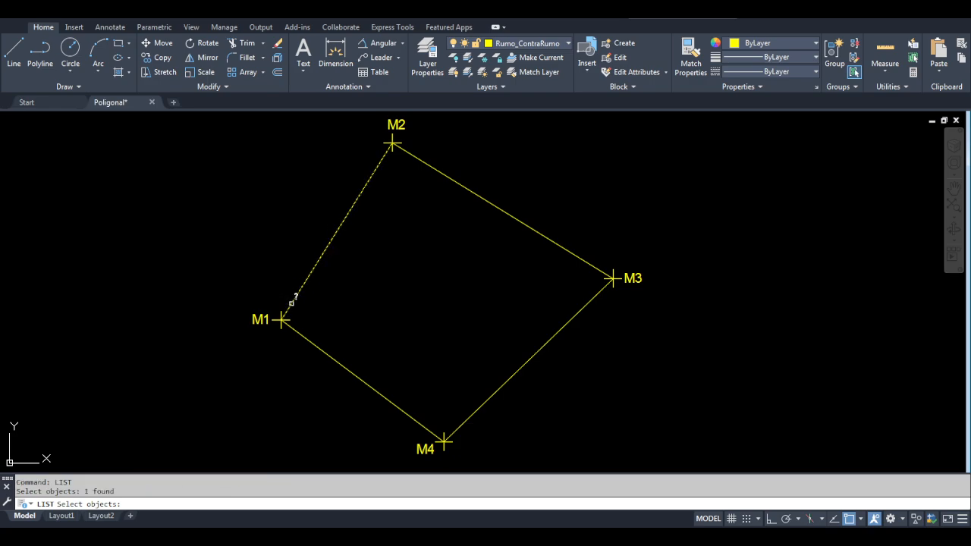
key(Return)
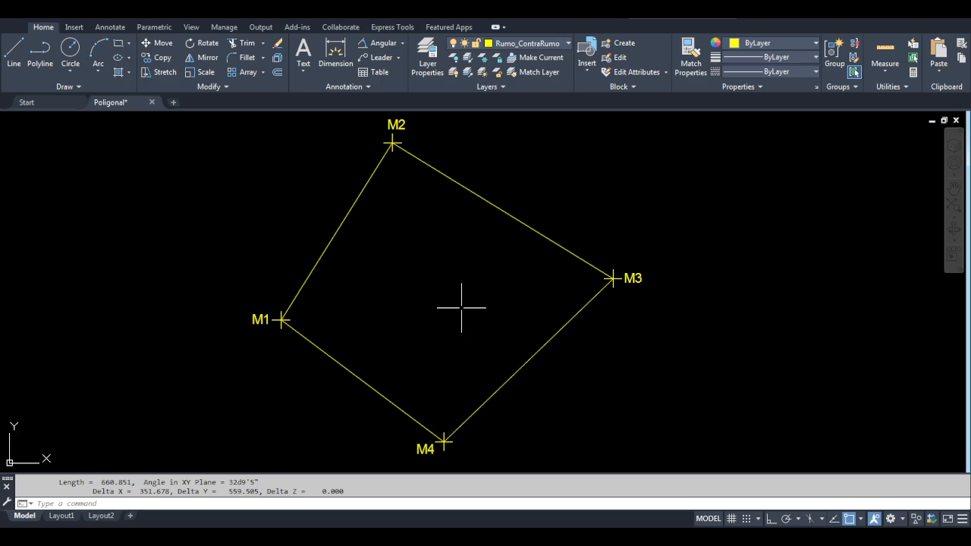
Step: Paste the length 660.851 as text outside the M1–M2 line and the angle 32d9'5" inside the polygon beside that line
text(660.851)
key(Escape)
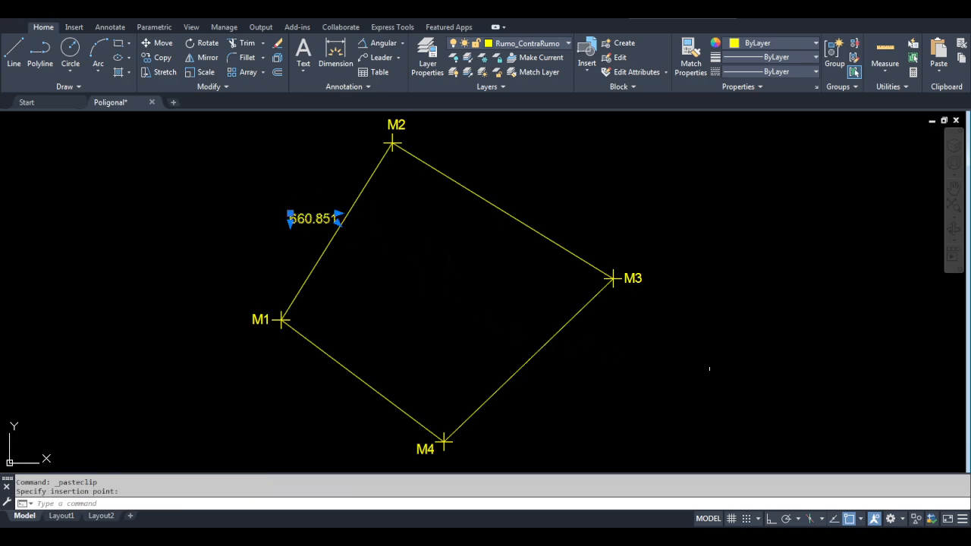
key(Escape)
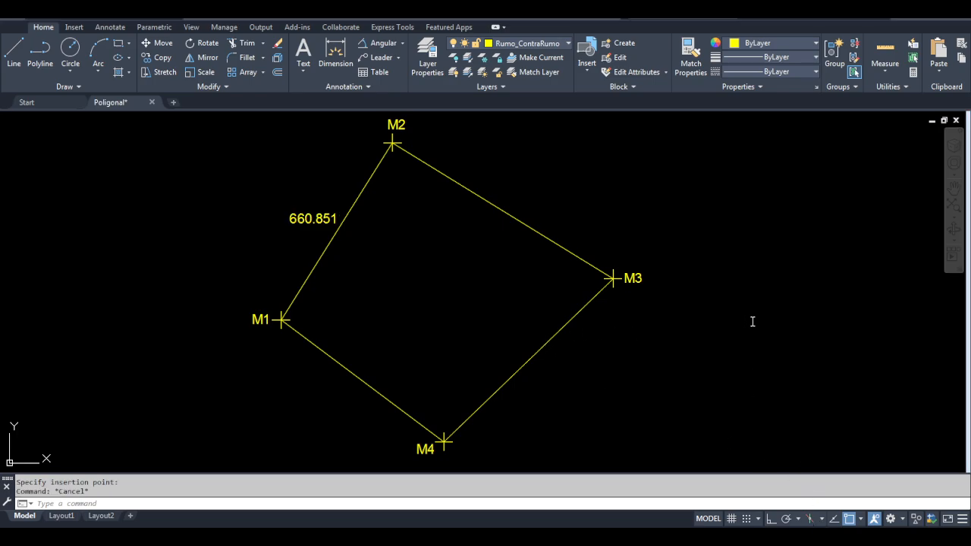
key(ctrl+v)
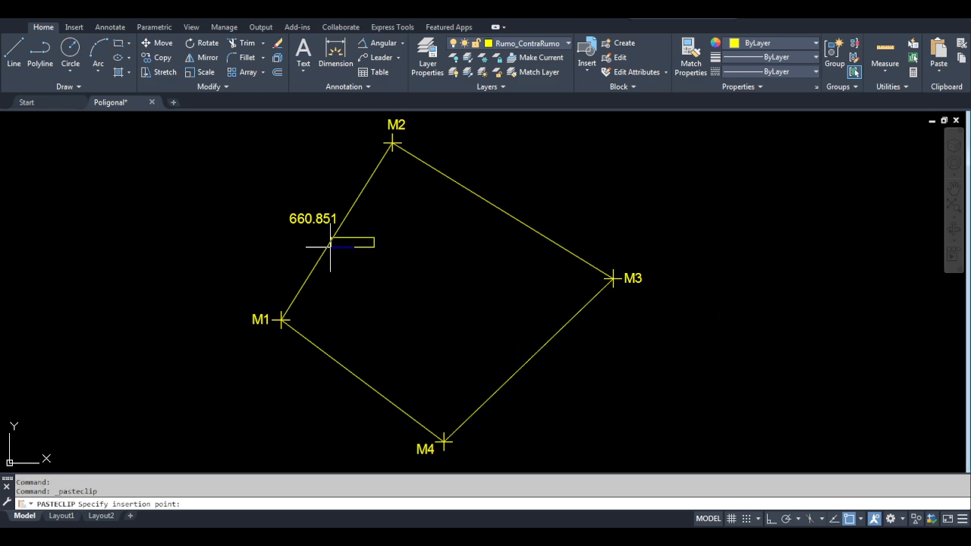
click(338, 258)
key(Escape)
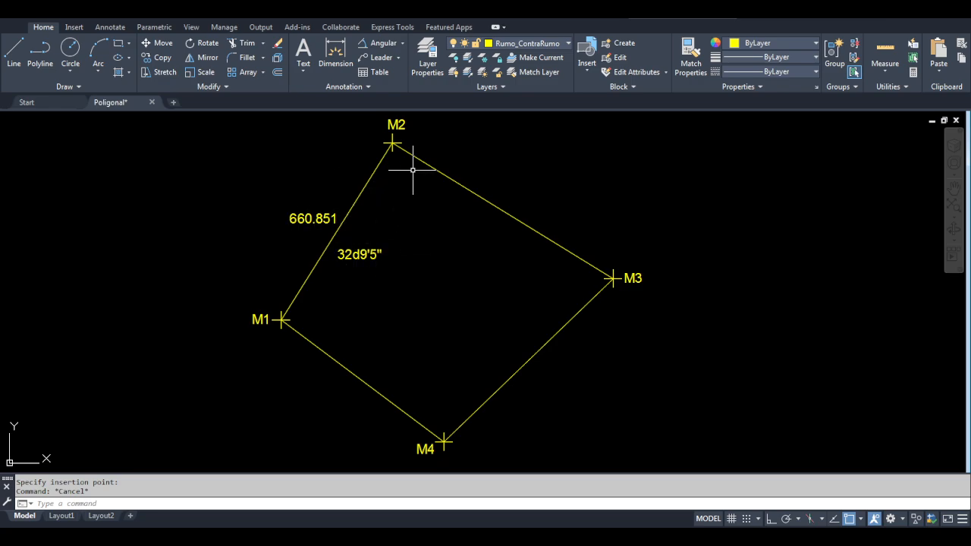
Step: List the properties of the line between M2 and M3 to read its length and angle in the XY plane
text(list)
key(Return)
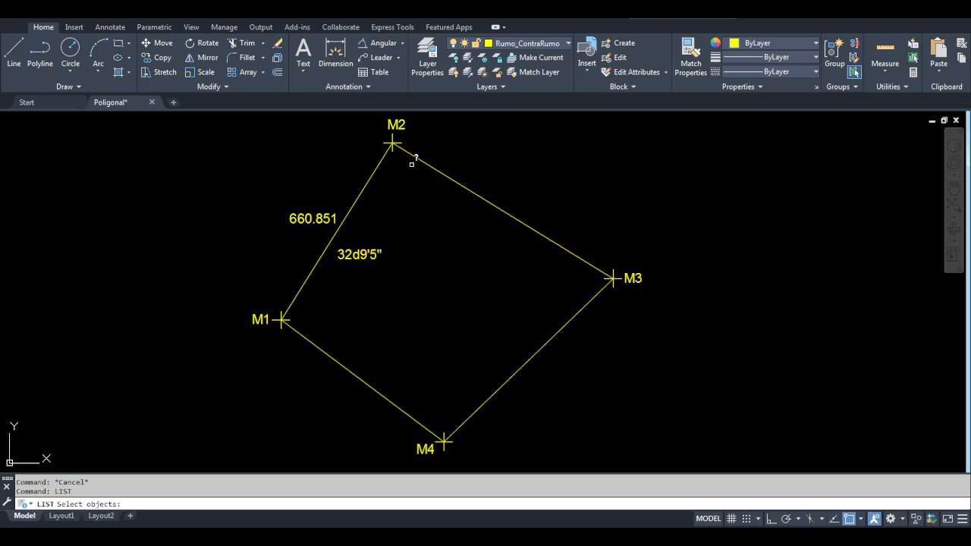
click(413, 154)
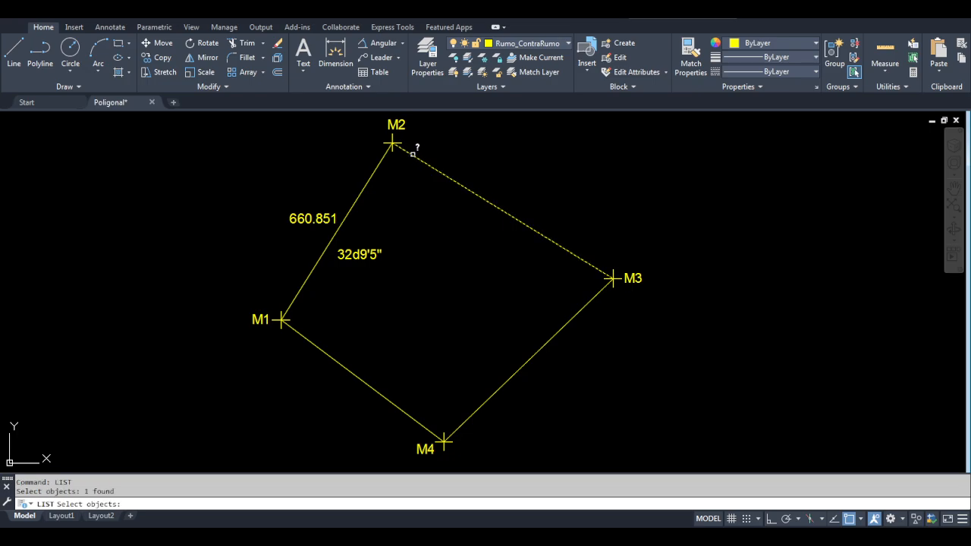
key(Return)
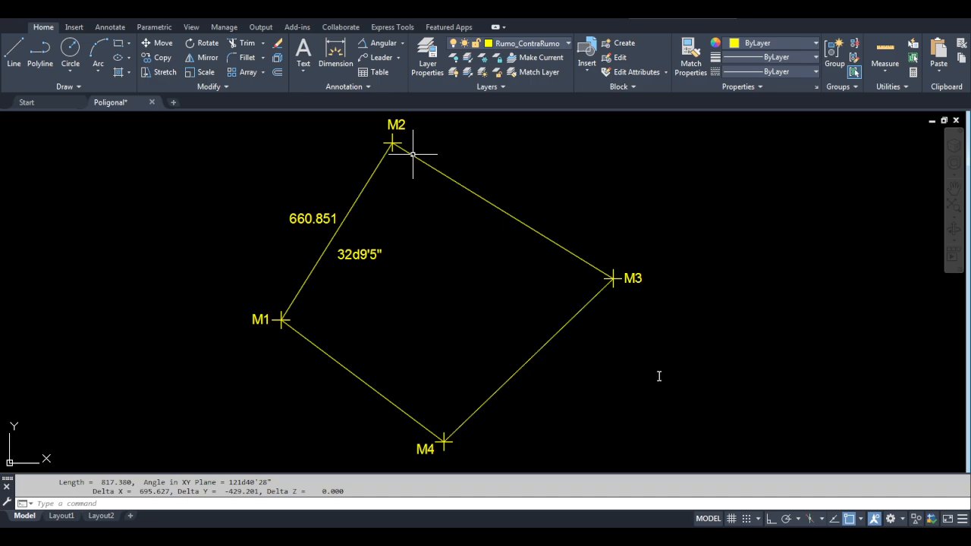
Step: Paste the length 817.380 as text outside the M2–M3 line and the angle 121d40'28" just below that text
key(ctrl+v)
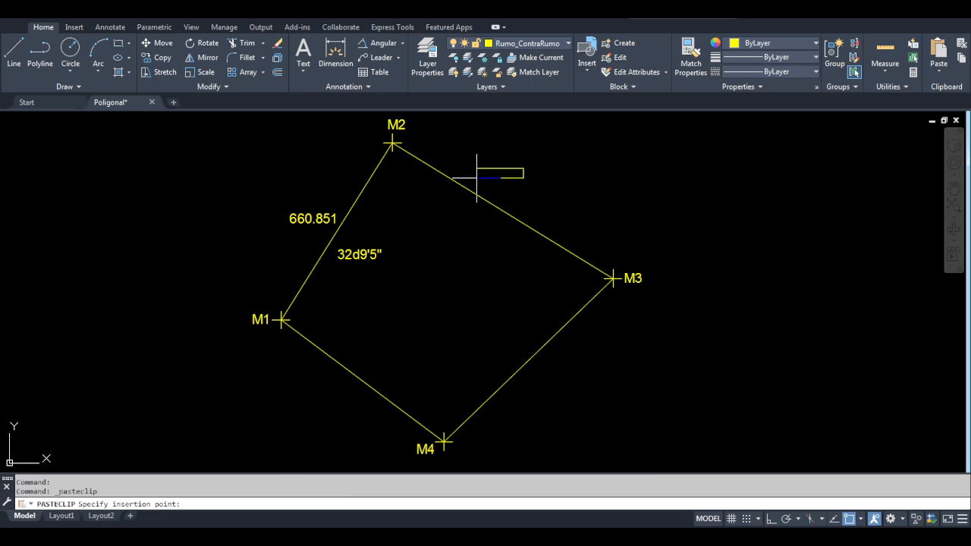
click(469, 177)
key(Escape)
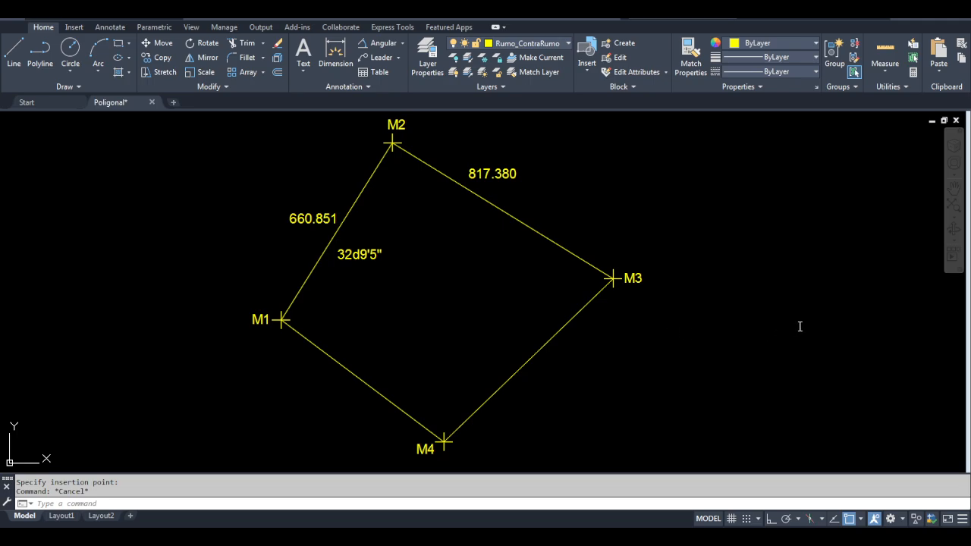
key(ctrl+v)
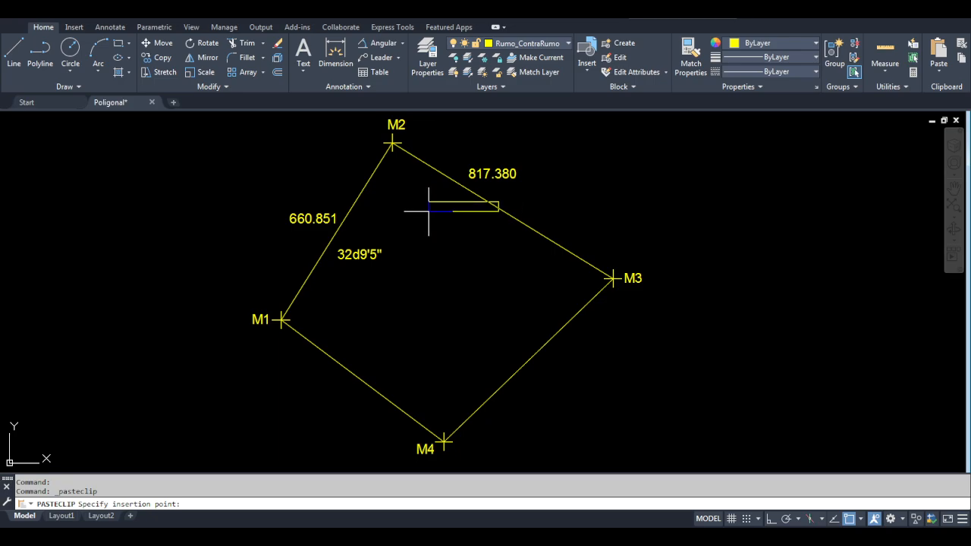
click(464, 202)
key(Escape)
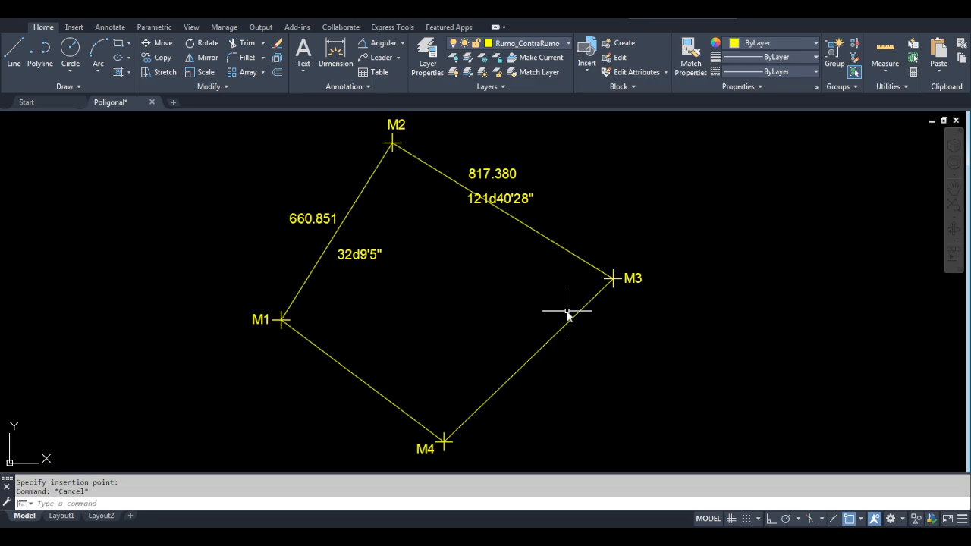
Step: List the properties of the line between M3 and M4 to read its length and angle in the XY plane
text(LIST)
key(Return)
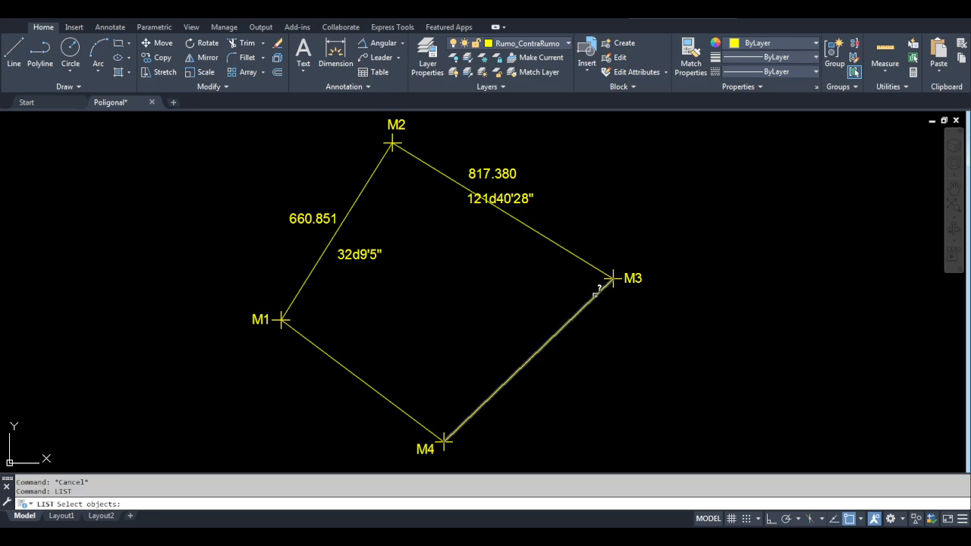
click(595, 294)
key(Return)
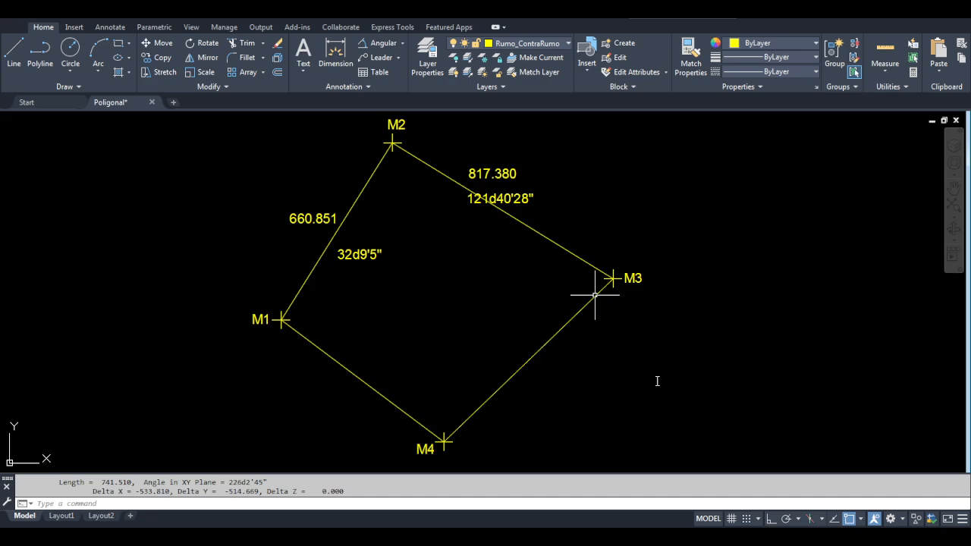
Step: Paste the length 741.510 as text outside the M3–M4 line and the angle 226d2'45" inside the polygon beside that line
text(741.510)
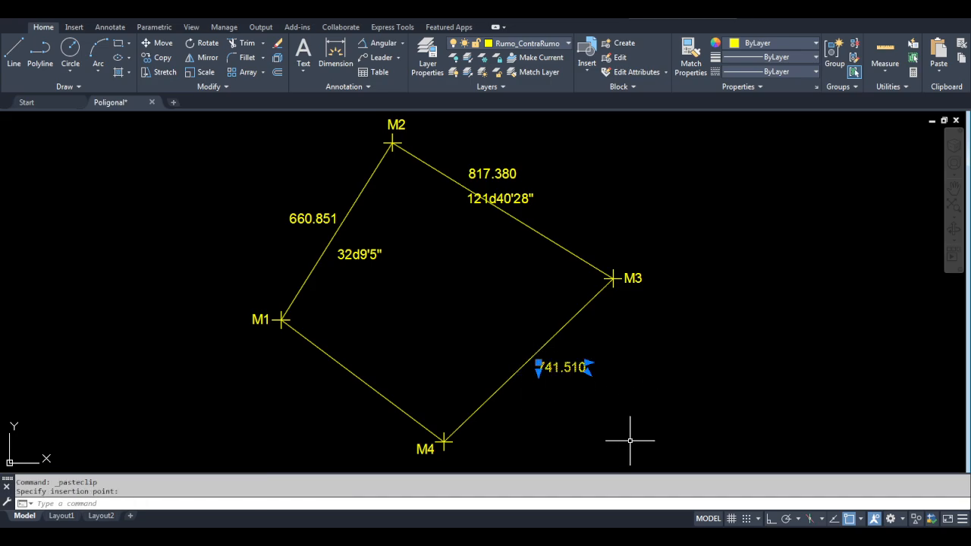
key(Escape)
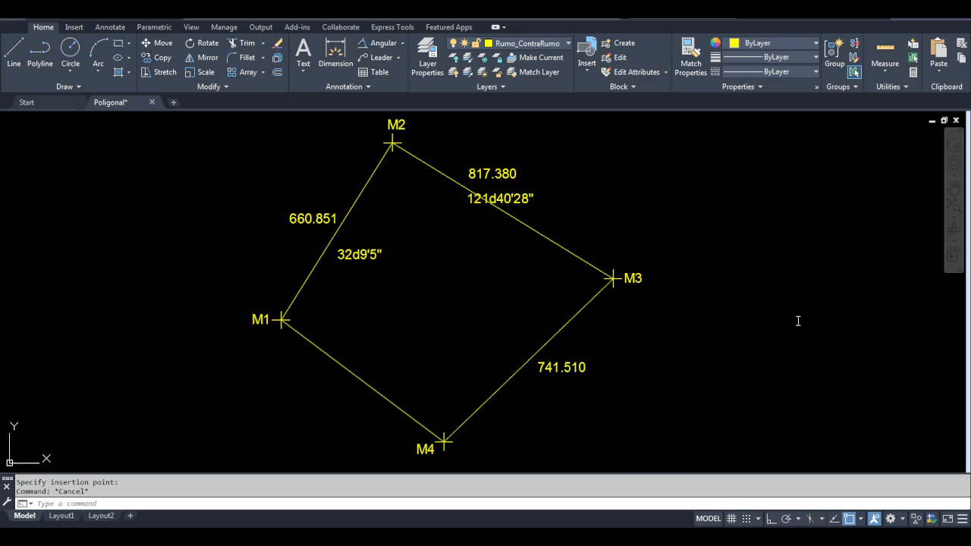
text(226d2'45")
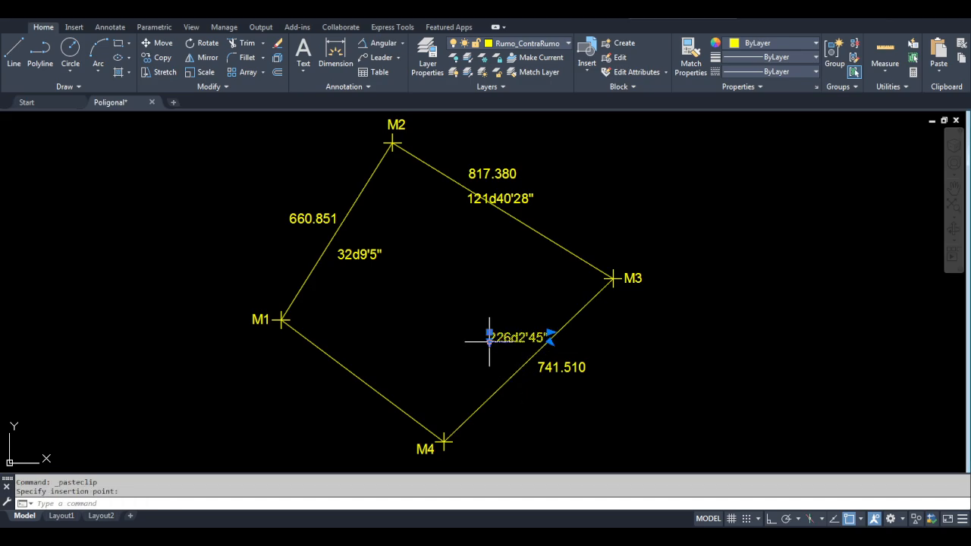
click(489, 338)
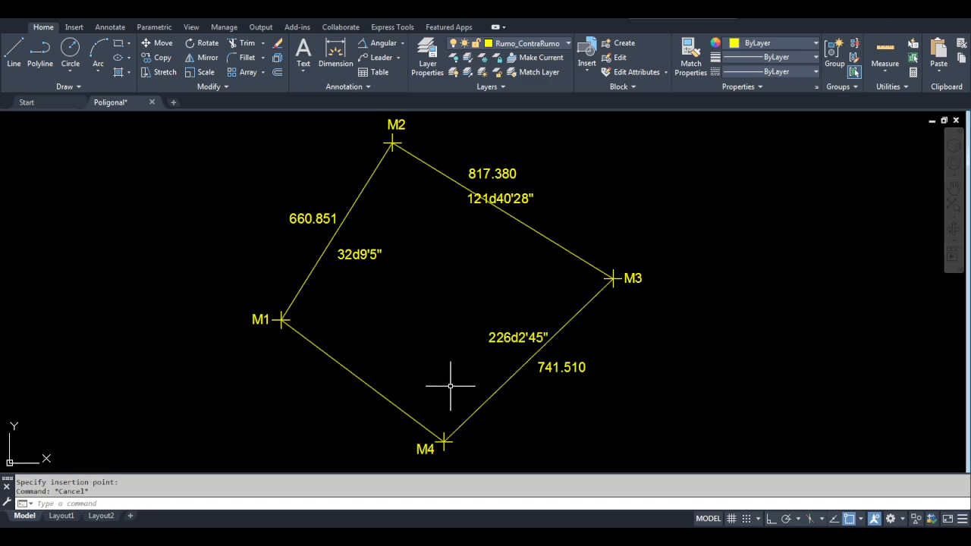
Step: List the properties of the line between M4 and M1 to read its length and angle in the XY plane
text(list)
key(Return)
click(429, 428)
key(Return)
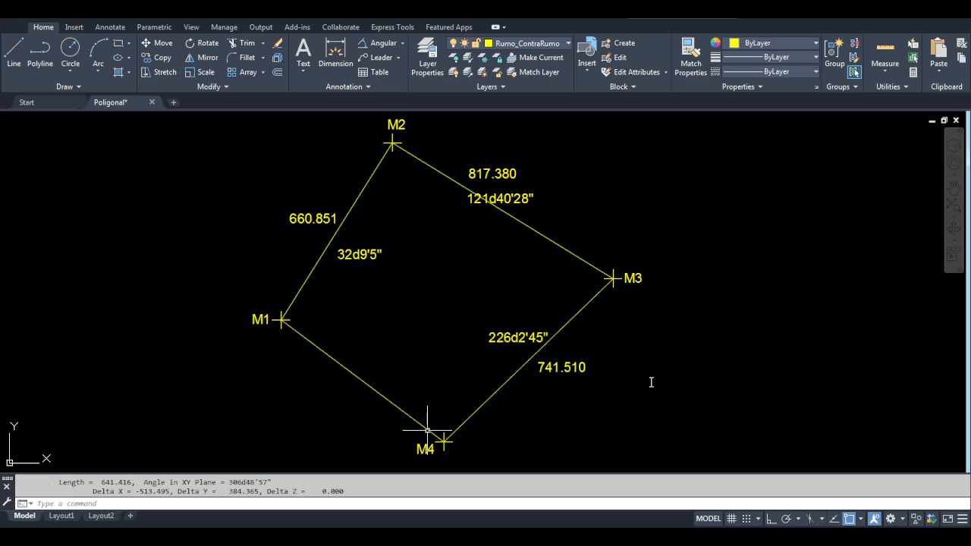
Step: Paste the length 641.416 as text outside the M4–M1 line and the angle 306d48'57" just above that text
text(641.416)
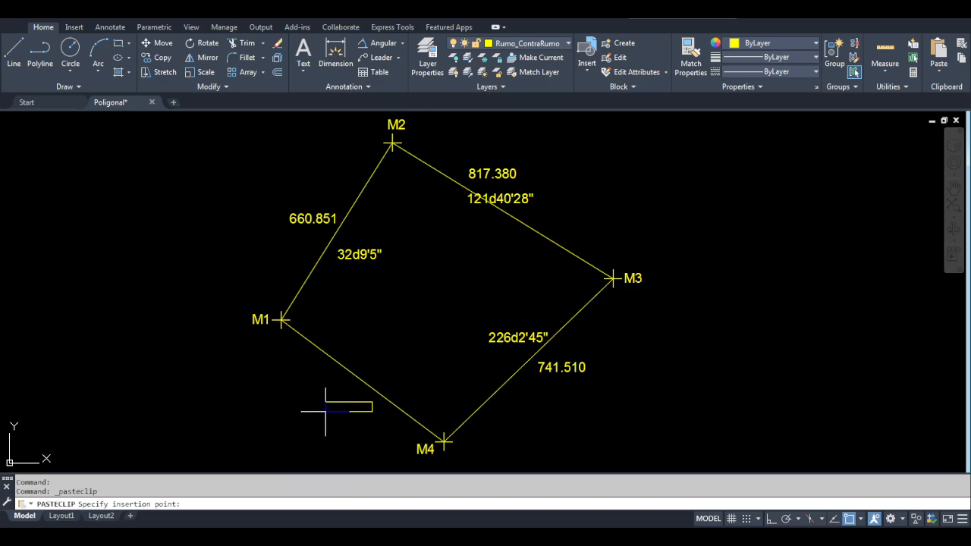
key(Escape)
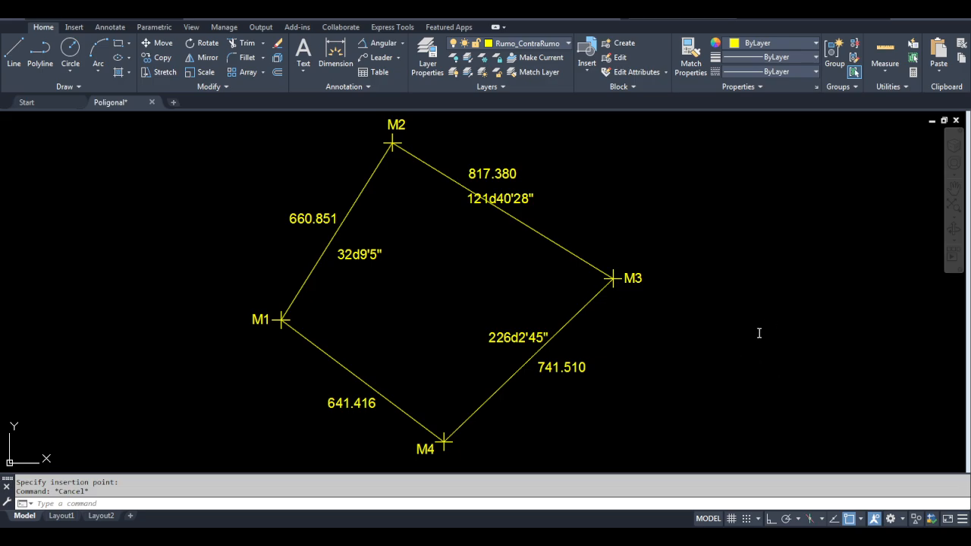
key(ctrl+v)
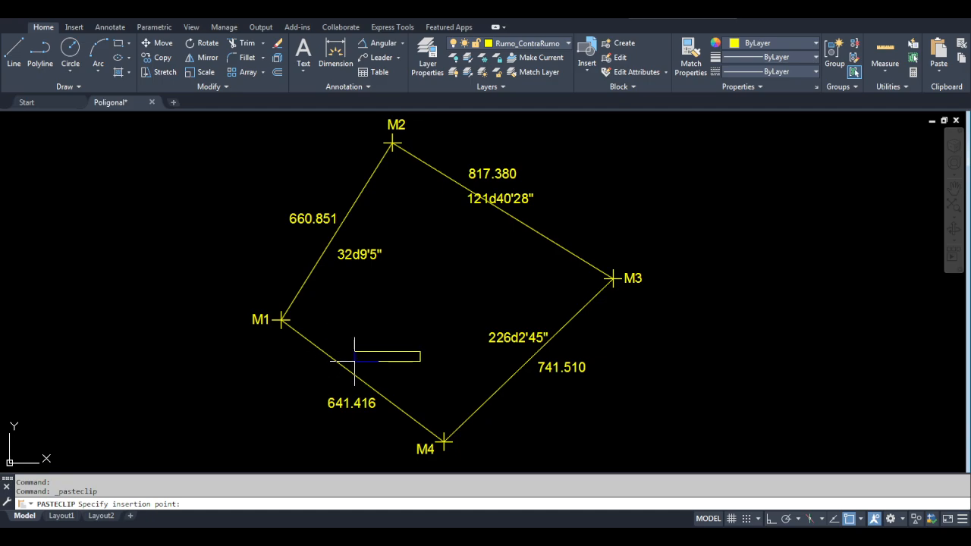
click(314, 388)
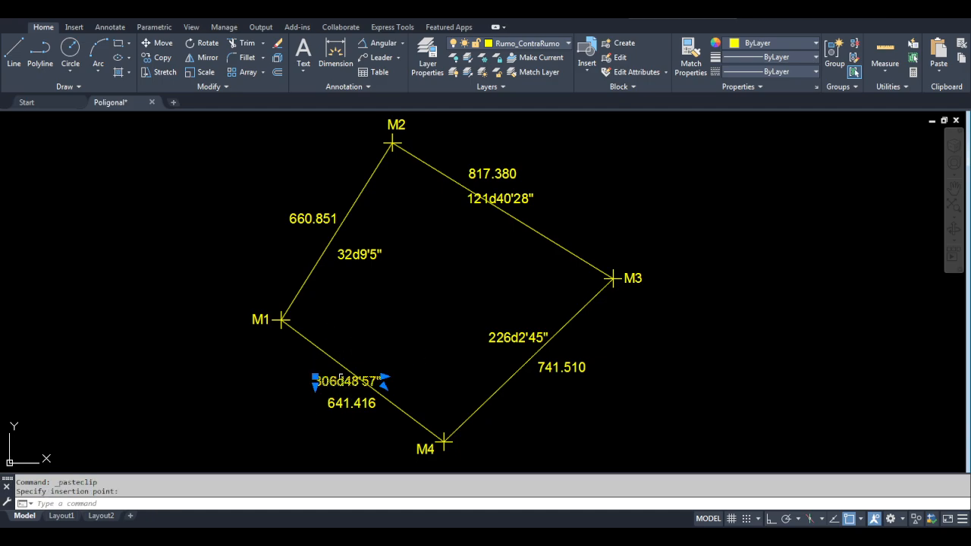
key(Escape)
Step: Replace the decimal point with a comma in the M1–M2 and M2–M3 length texts, making them 660,851 and 817,380
click(312, 220)
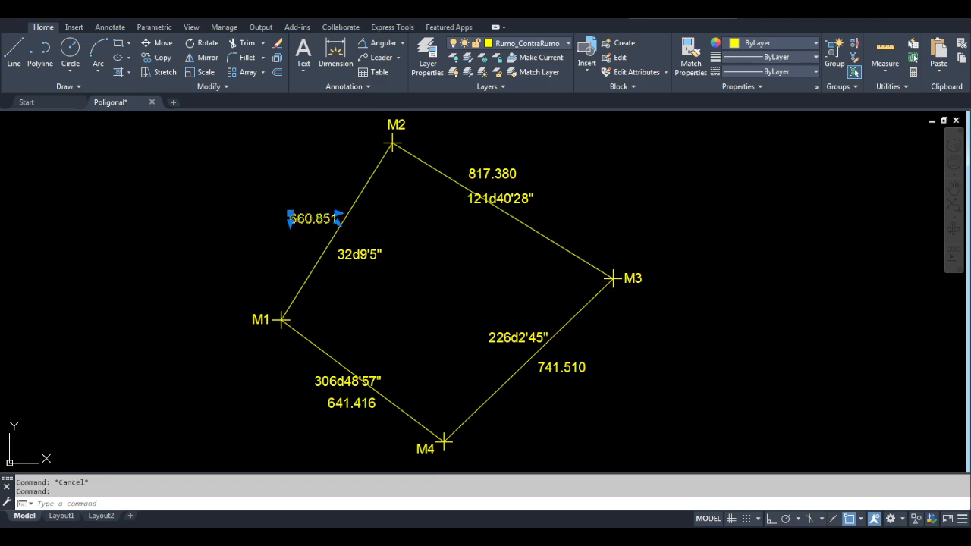
double_click(313, 219)
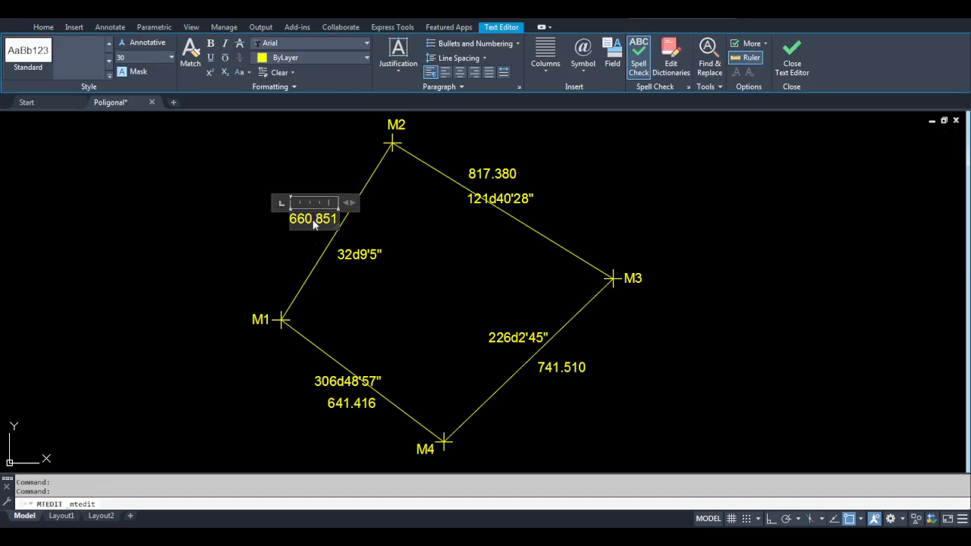
click(345, 258)
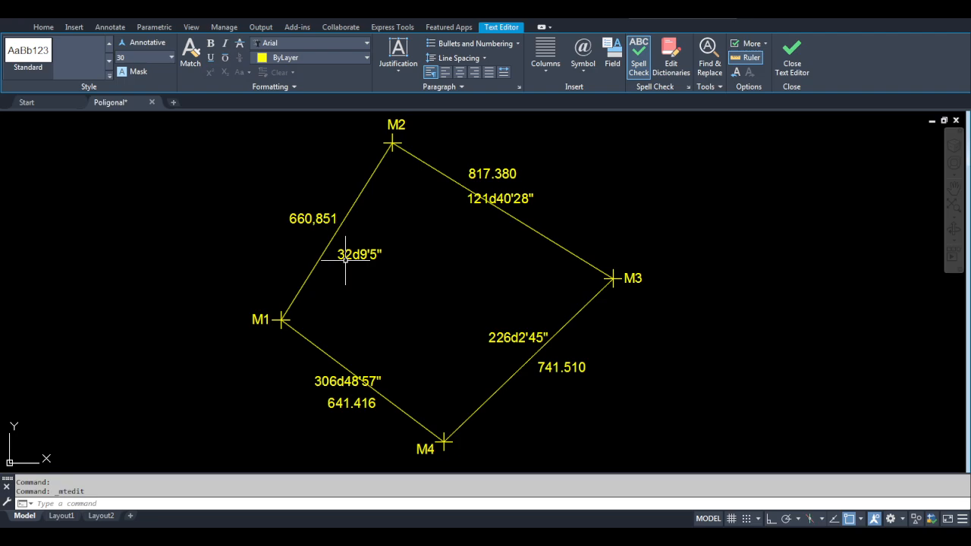
double_click(495, 174)
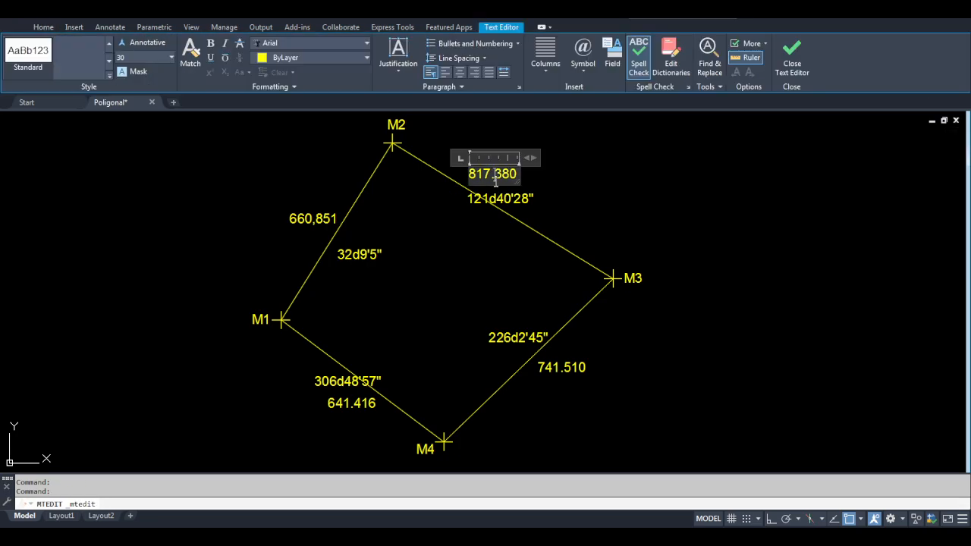
click(509, 258)
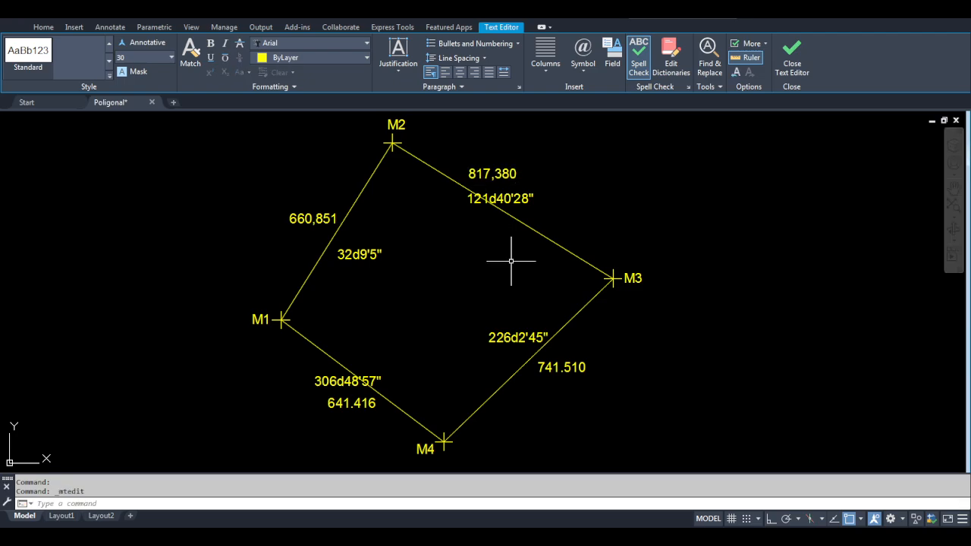
Step: Edit the M3–M4 length text to use a decimal comma, making it 741,510
click(578, 364)
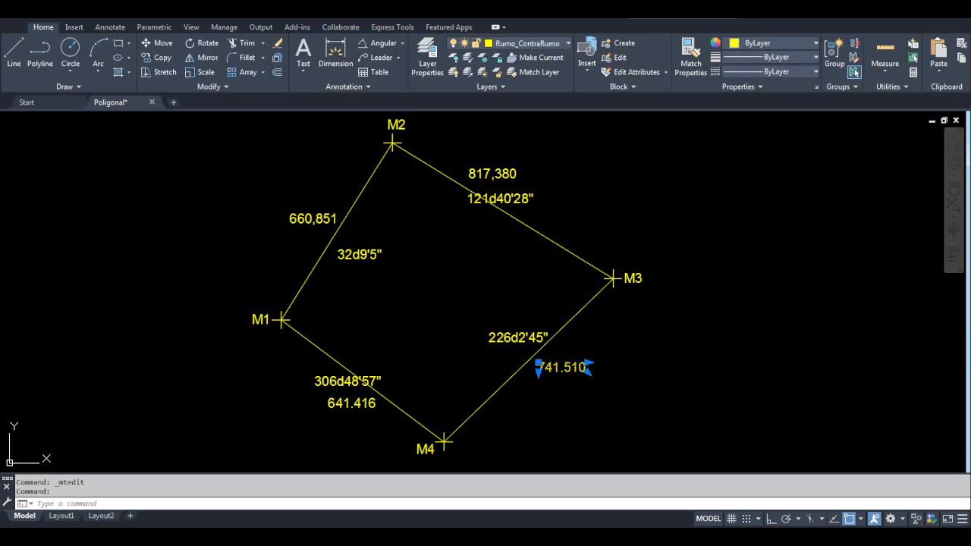
double_click(578, 367)
drag(560, 369, 564, 368)
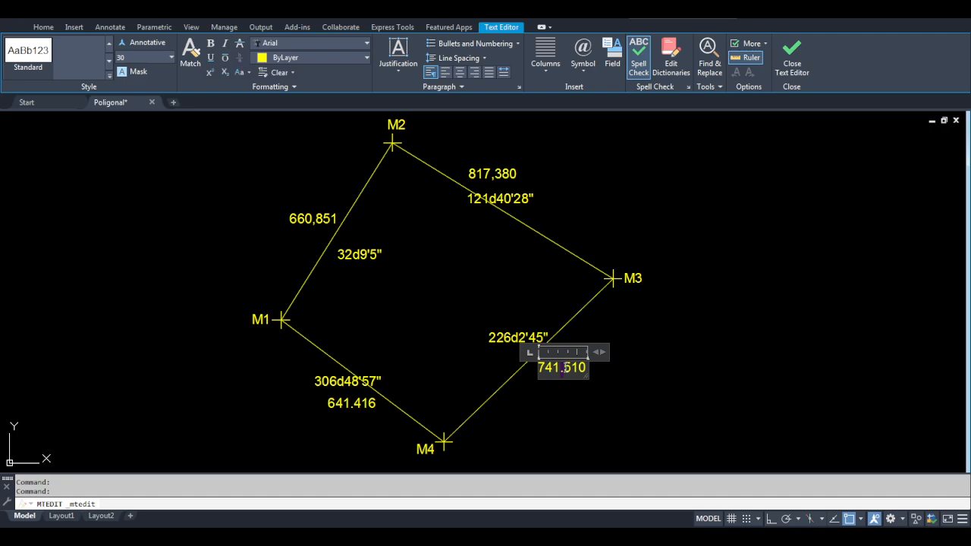
text(,)
click(559, 313)
Step: Edit the M4–M1 length text to use a decimal comma, making it 641,416
click(517, 337)
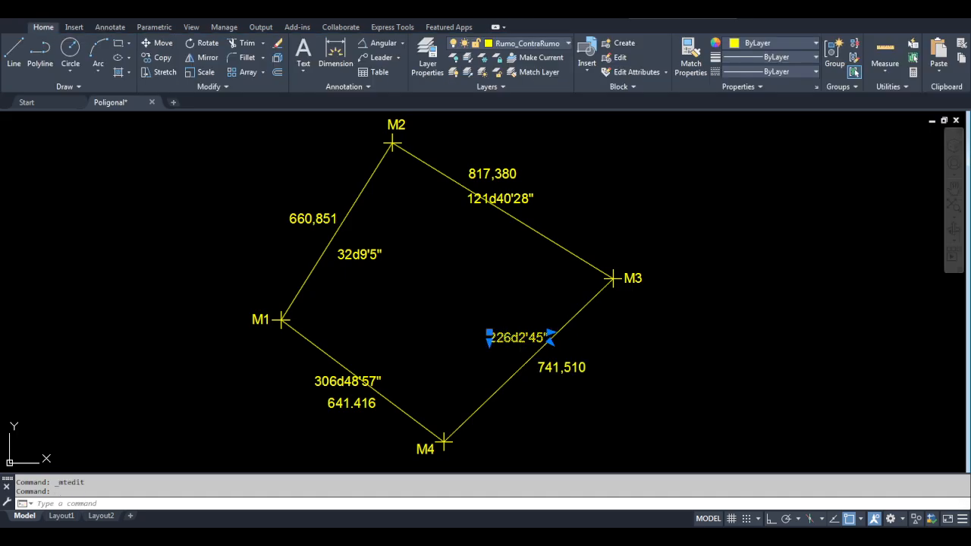
double_click(518, 337)
click(357, 404)
click(357, 404)
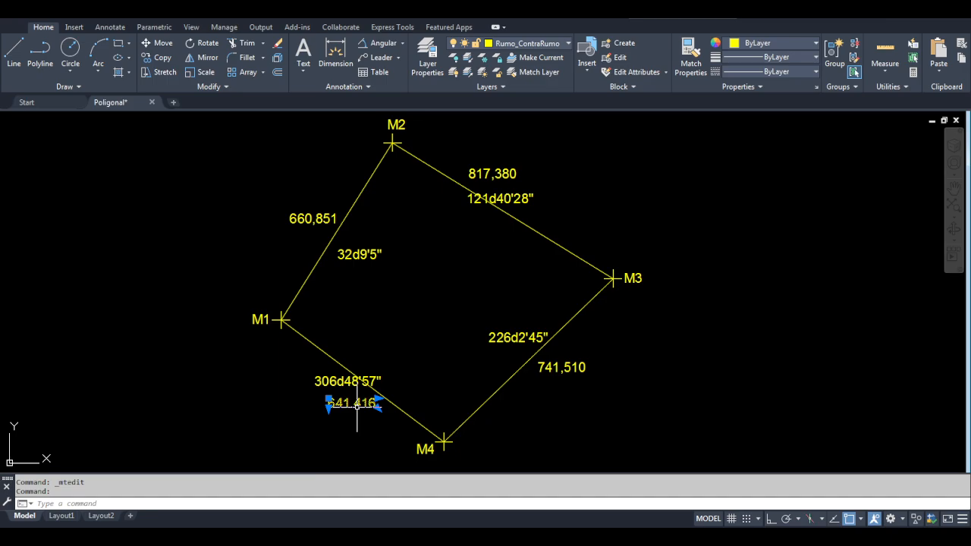
double_click(352, 404)
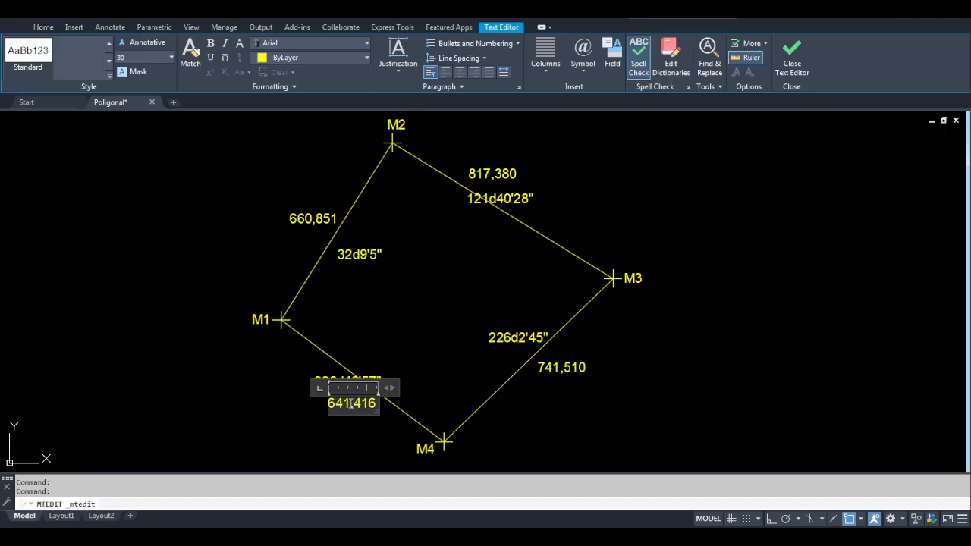
click(298, 429)
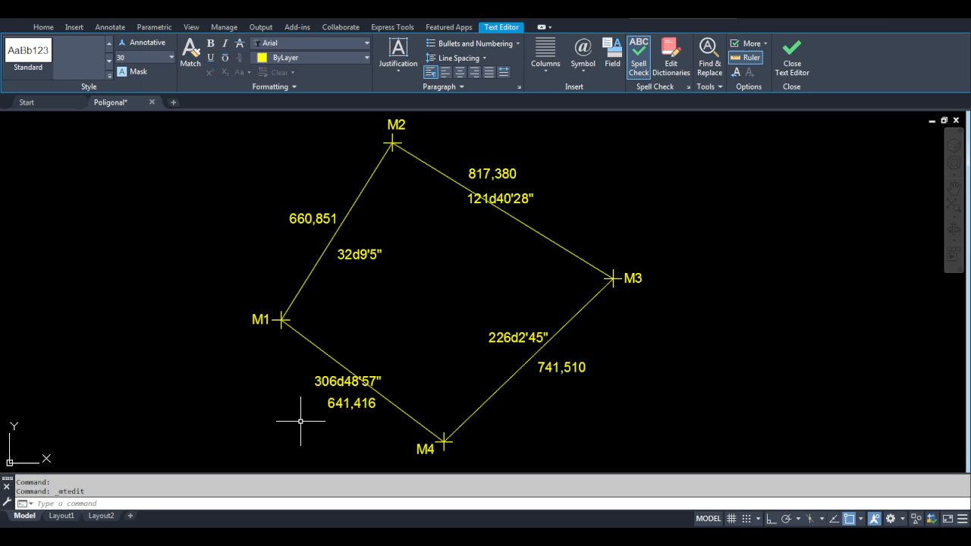
Step: Replace the letter d with a degree symbol in the M2–M3 angle text, making it 121°40'28"
click(474, 199)
double_click(490, 201)
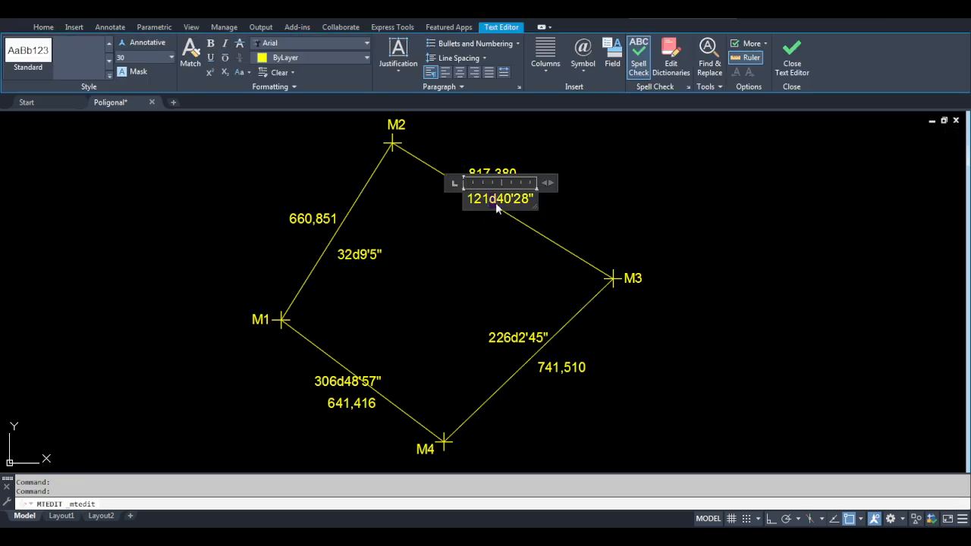
text(°)
click(359, 219)
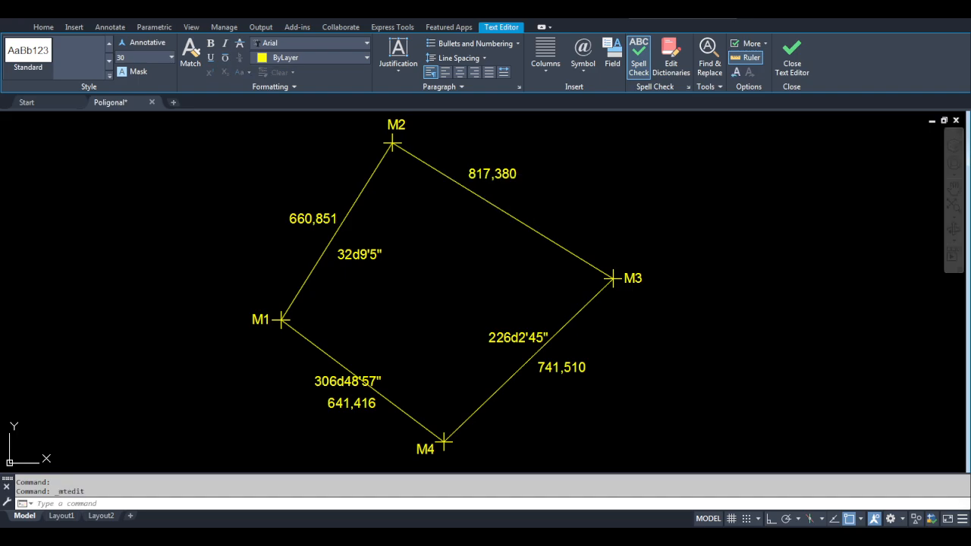
Step: Replace the letter d with a degree symbol in the M1–M2 angle text, making it 32°9'5"
click(358, 255)
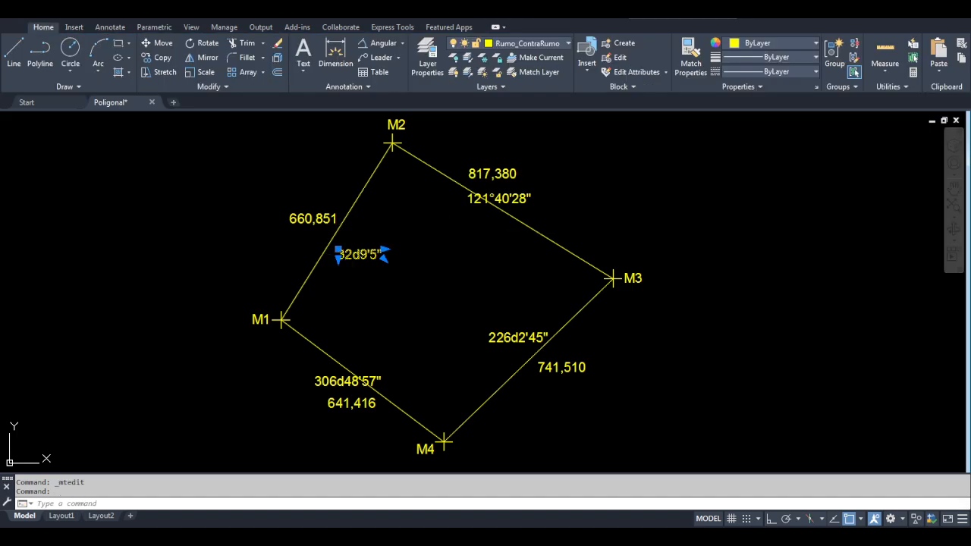
double_click(356, 254)
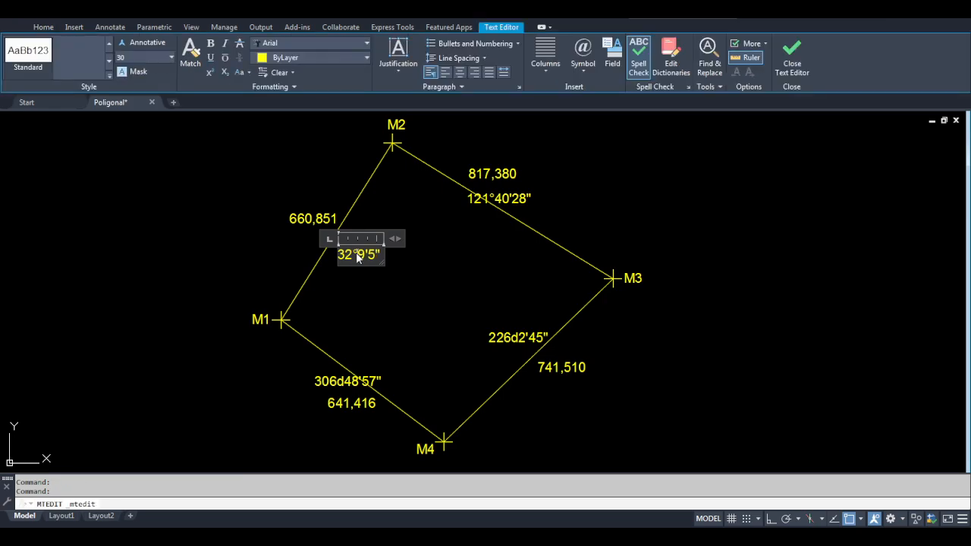
click(370, 322)
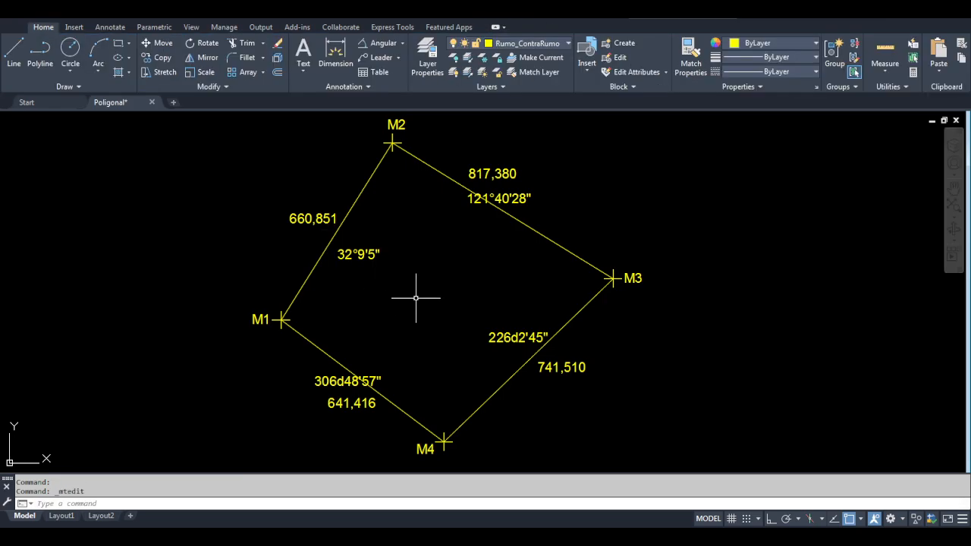
Step: Add leading zeros to the minutes and seconds of the M1–M2 angle text, making it 32°09'05"
click(364, 255)
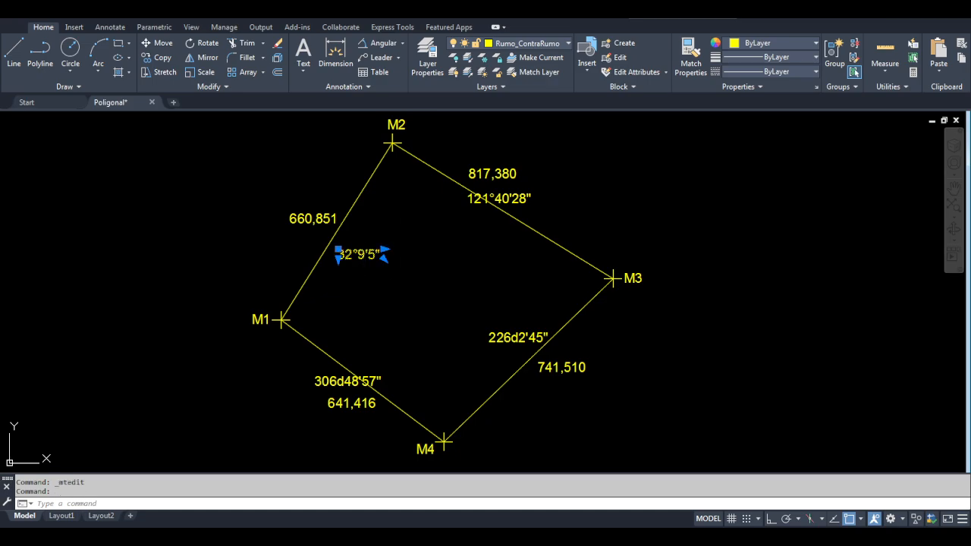
double_click(364, 255)
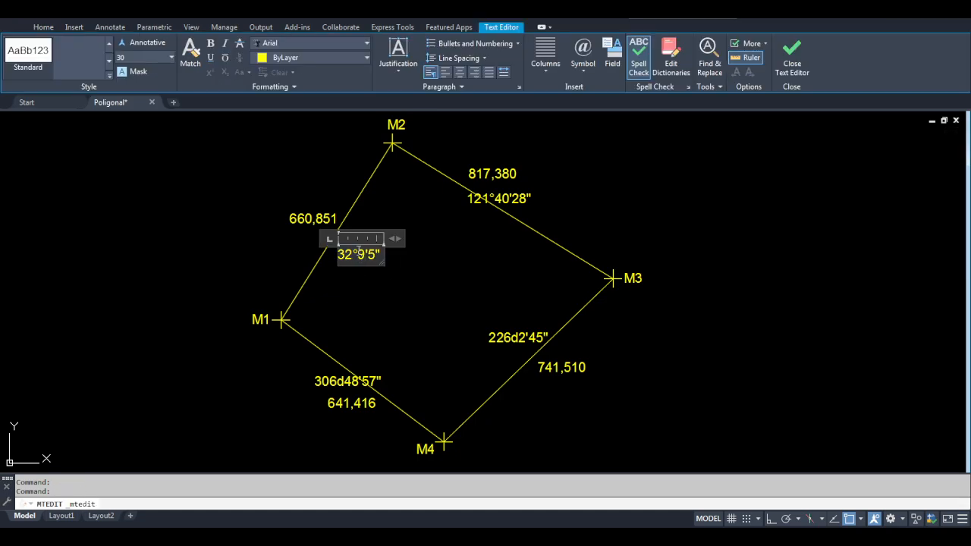
text(0)
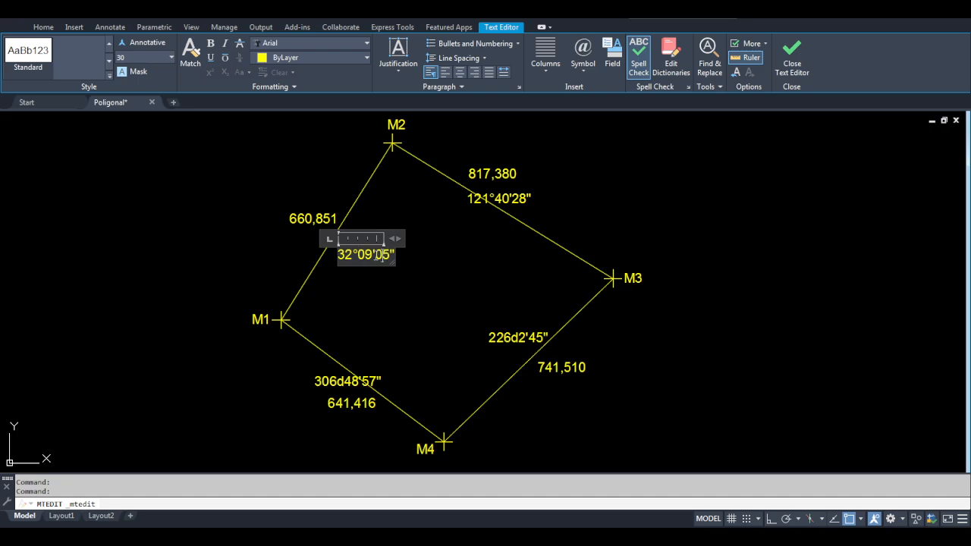
click(432, 280)
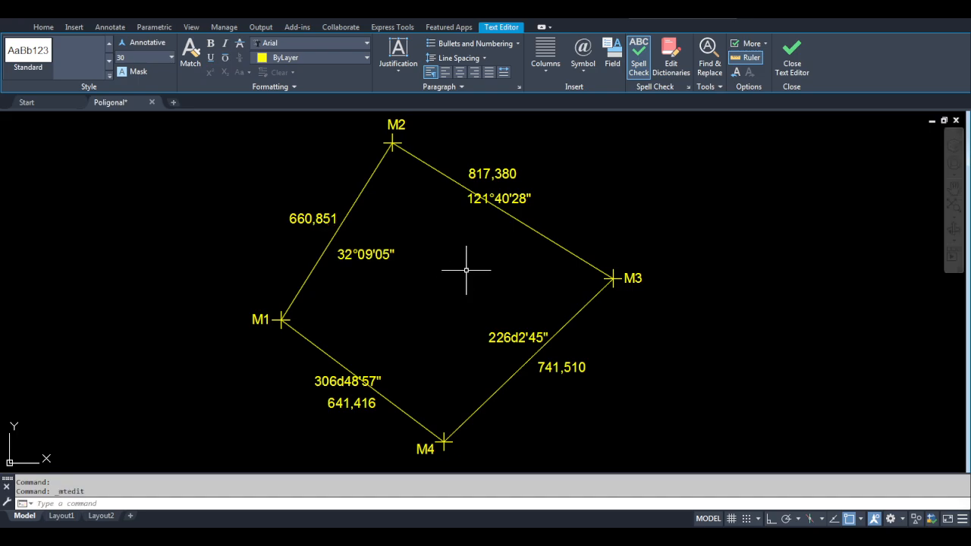
Step: Edit the M3–M4 angle text to use a degree symbol and two-digit minutes, making it 226°02'45"
double_click(514, 337)
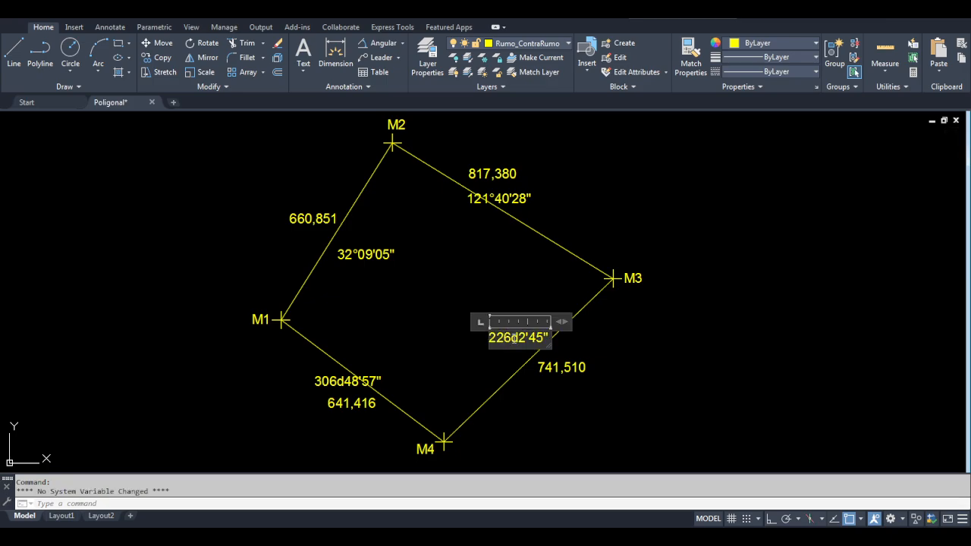
text(°)
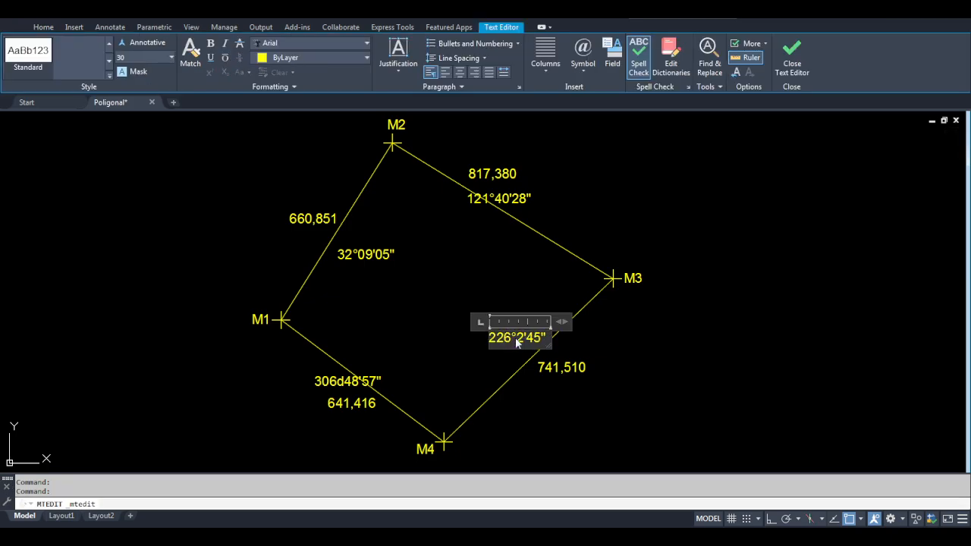
text(0)
click(455, 366)
Step: Replace the letter d with a degree symbol in the M4–M1 angle text, making it 306°48'57"
double_click(356, 385)
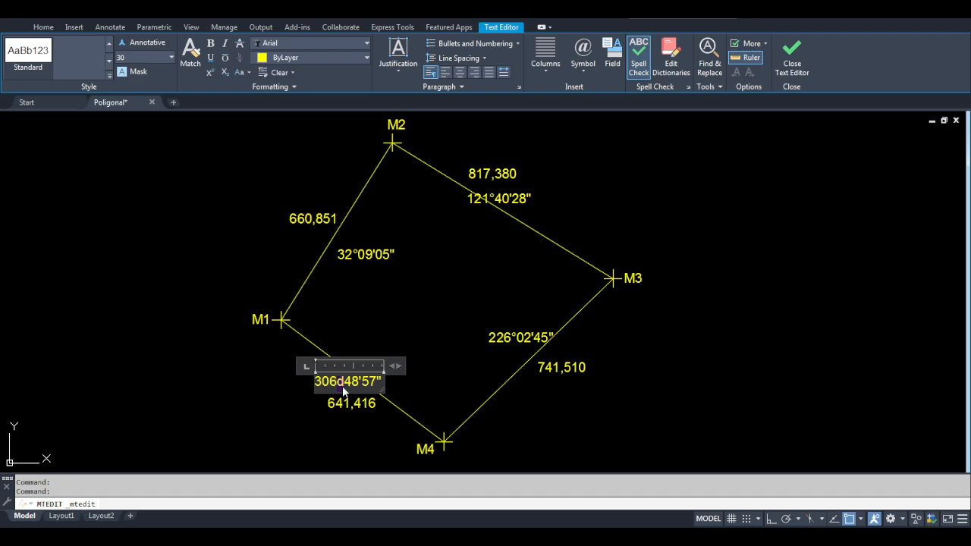
text(°)
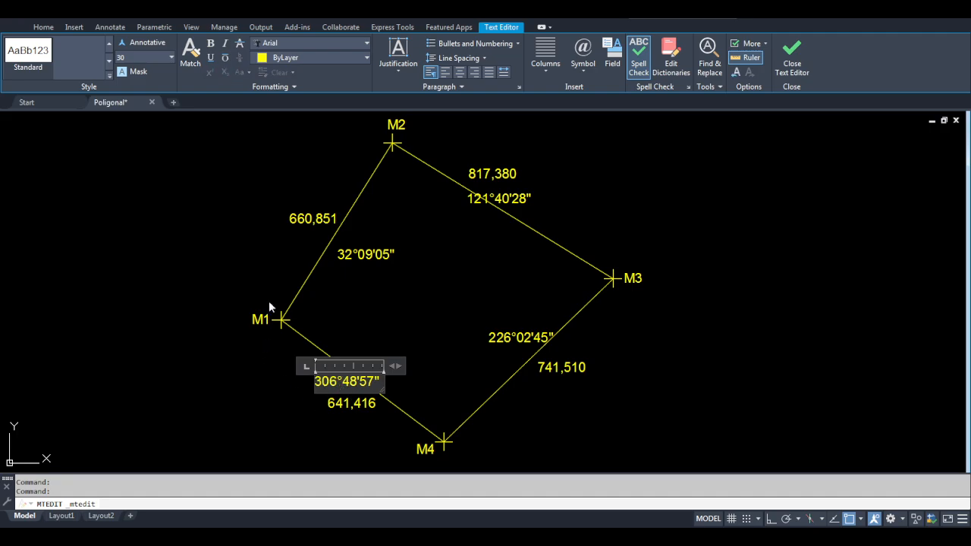
click(271, 297)
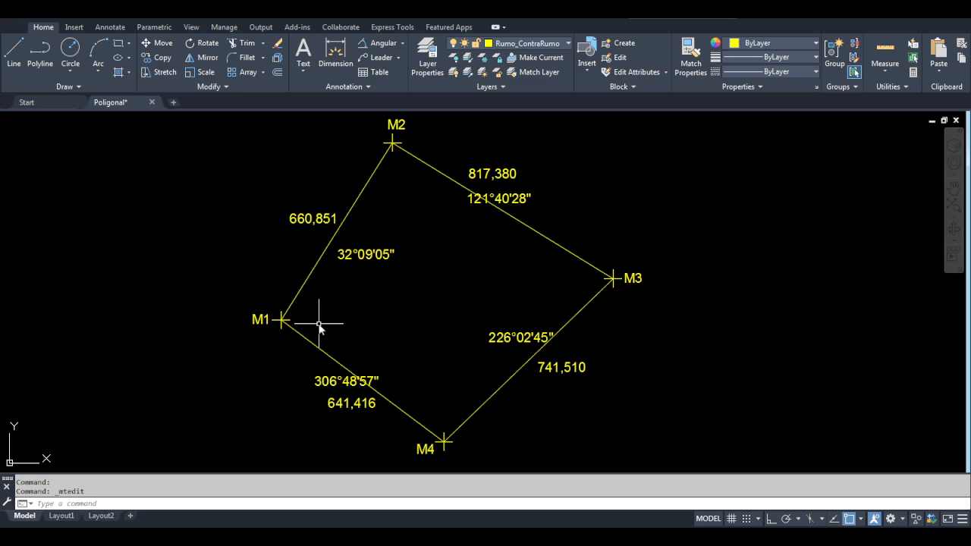
Step: Rotate the M1–M2 length text 660,851 about its start so it runs roughly parallel to side M1–M2
text(ro)
key(Return)
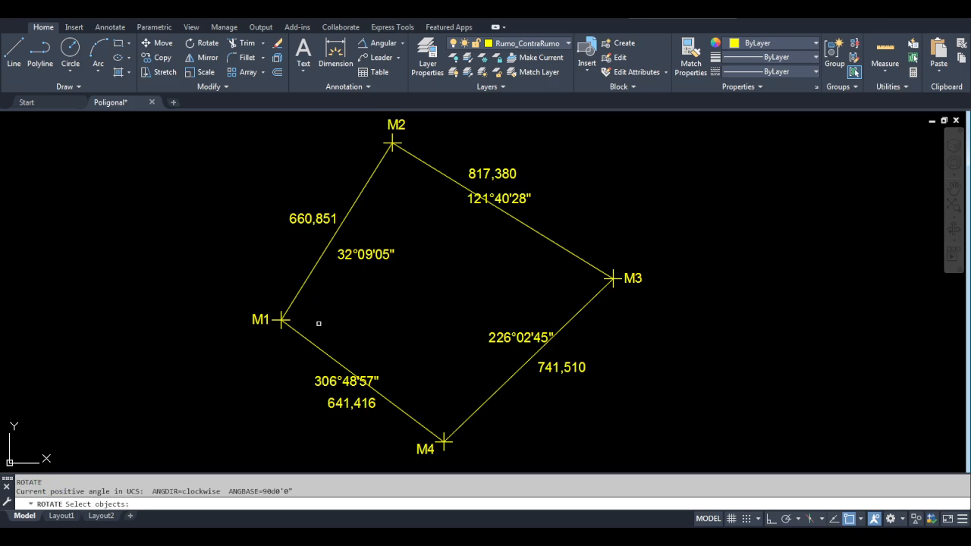
click(291, 219)
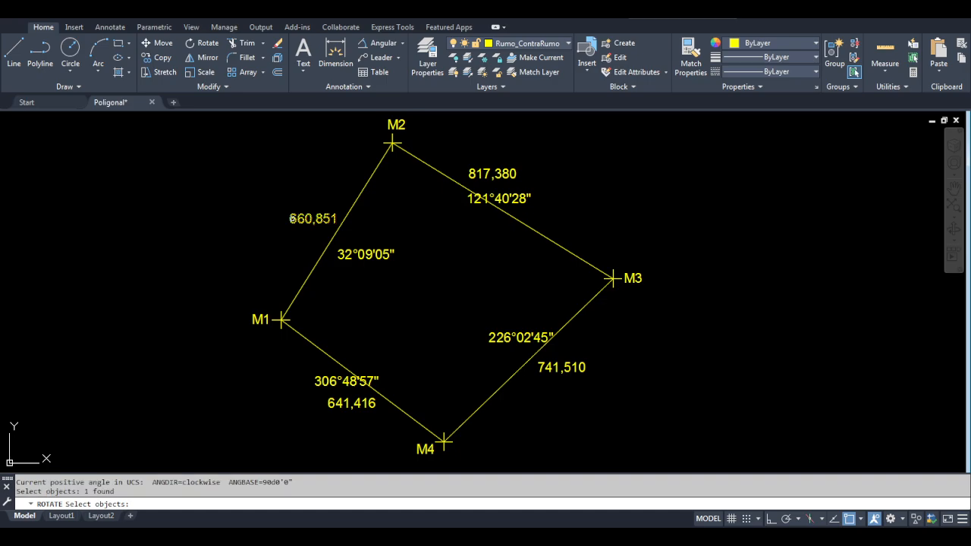
key(Return)
click(280, 219)
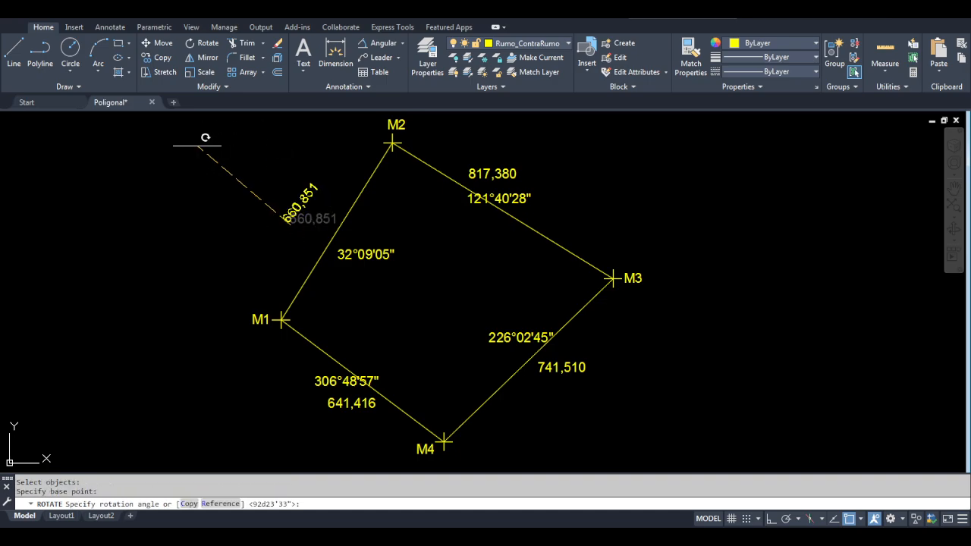
click(161, 135)
Step: Rotate the M1–M2 angle text 32°09'05" about its start to align with the slope of side M1–M2
key(Return)
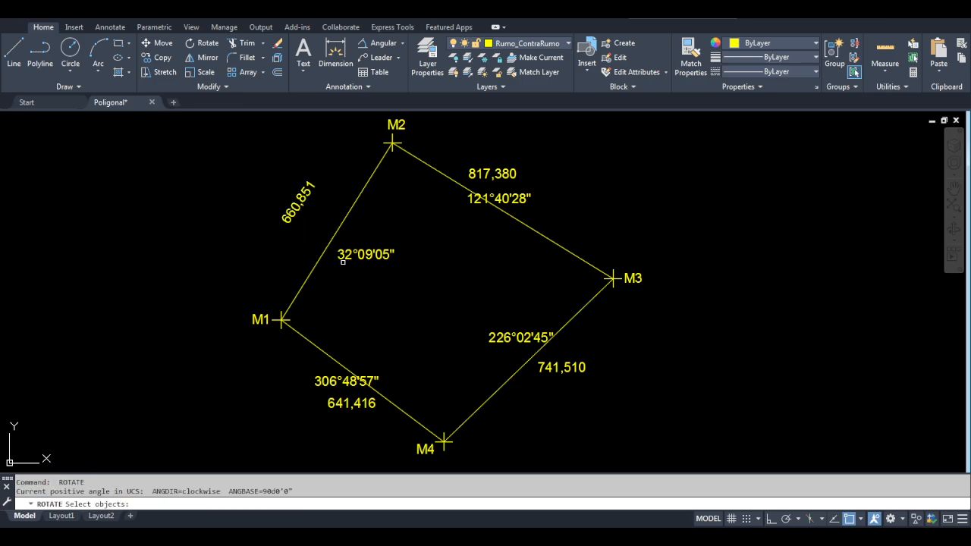
click(341, 257)
key(Return)
click(332, 247)
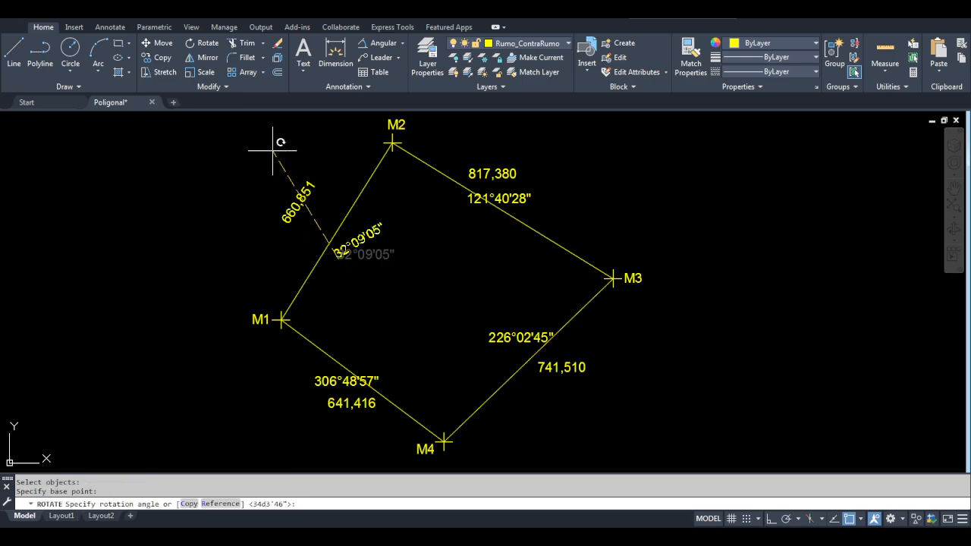
click(188, 159)
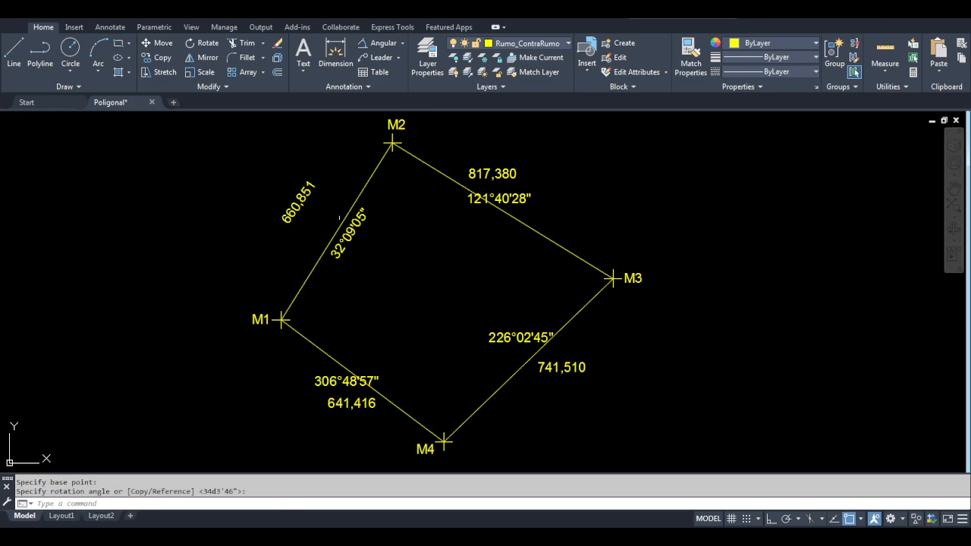
Step: Try to move the M1–M2 angle text closer to side M1–M2
scroll(339, 218, up, 5)
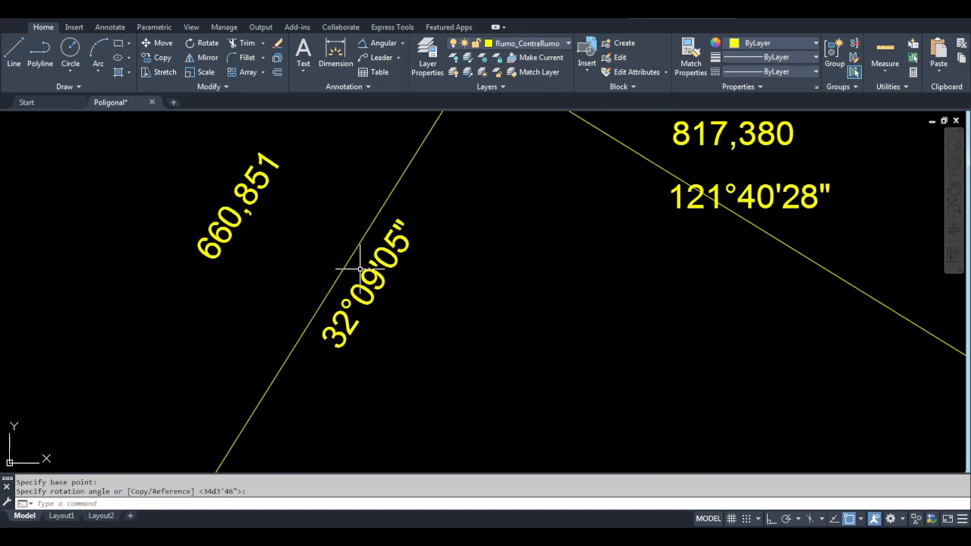
scroll(361, 269, down, 2)
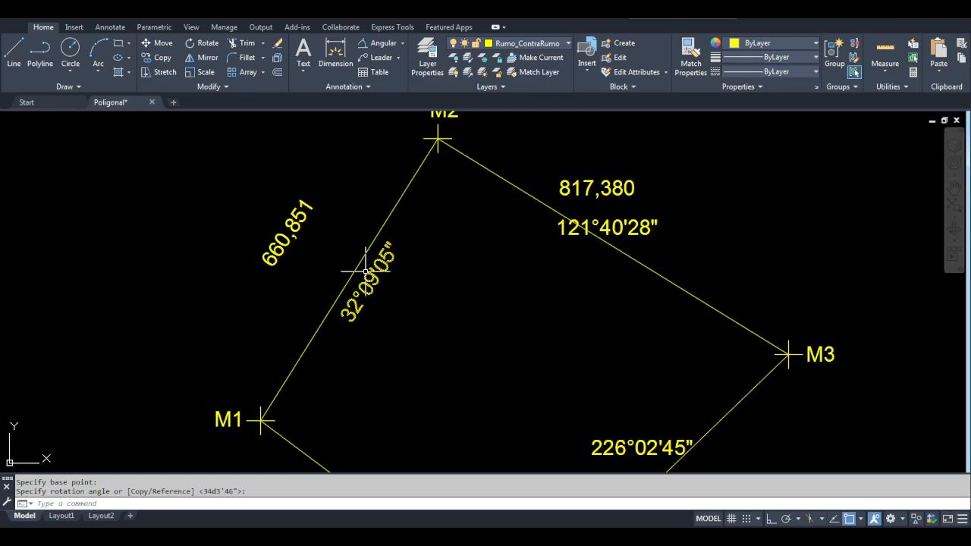
text(m)
key(Return)
click(369, 276)
key(Return)
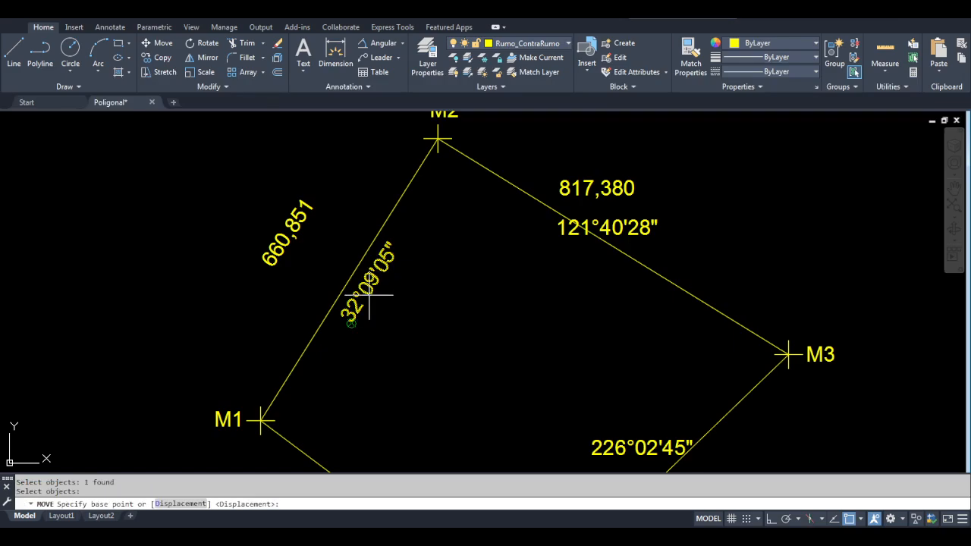
click(369, 294)
scroll(345, 319, up, 2)
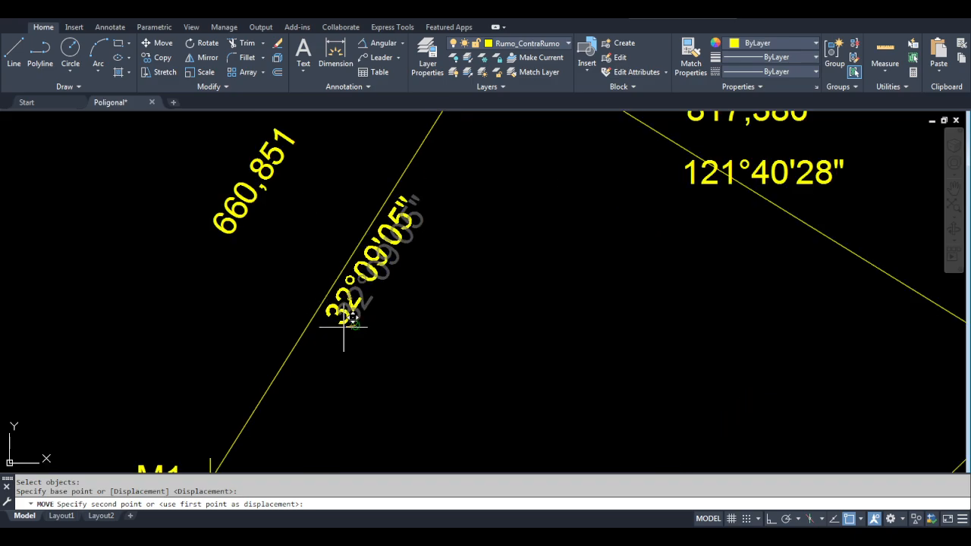
click(343, 327)
Step: Move the M1–M2 angle text slightly toward its side, keeping it inside the traverse
key(Return)
click(361, 309)
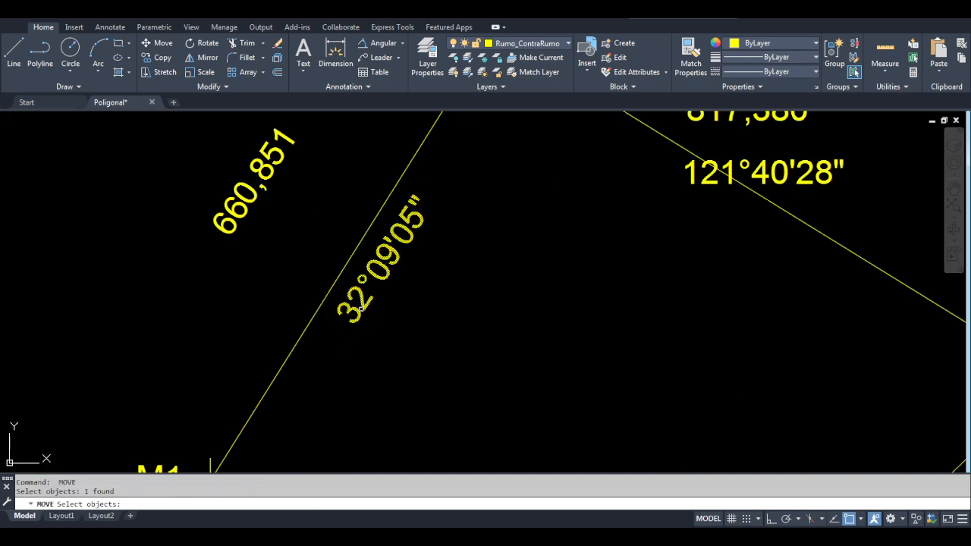
key(Return)
click(355, 325)
scroll(343, 312, up, 5)
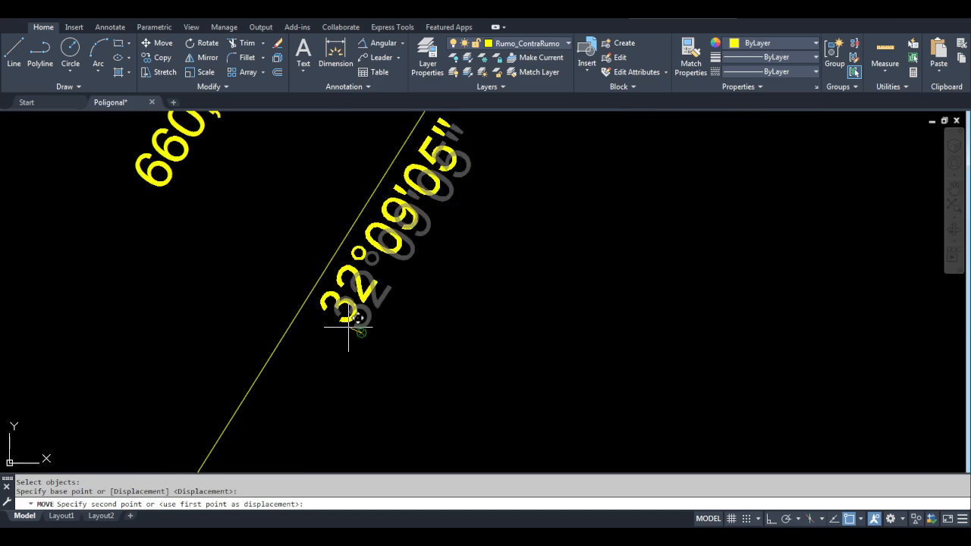
scroll(346, 320, down, 4)
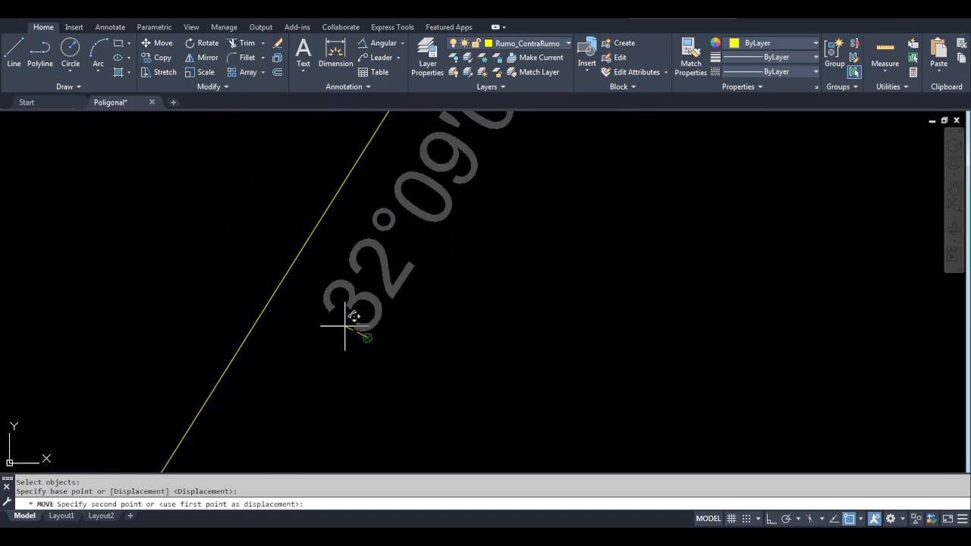
scroll(343, 324, down, 2)
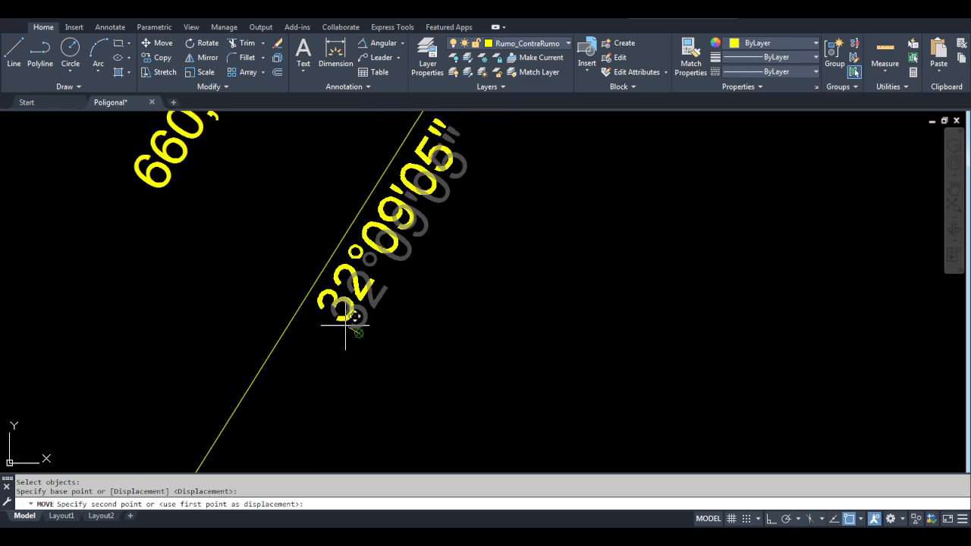
click(343, 324)
Step: Move the M1–M2 length text close to the outer side of line M1–M2, opposite the angle text
scroll(345, 327, down, 2)
key(space)
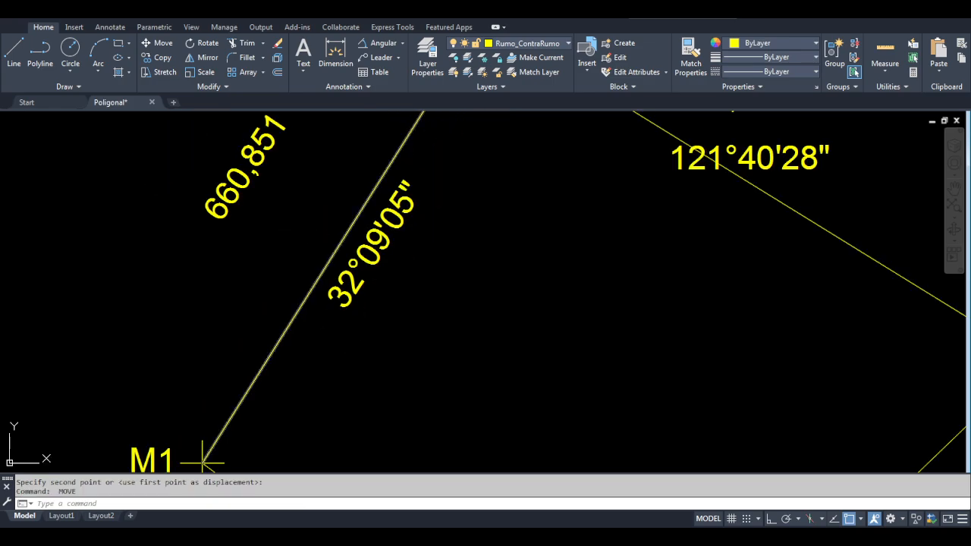
click(238, 176)
click(233, 181)
key(space)
click(228, 201)
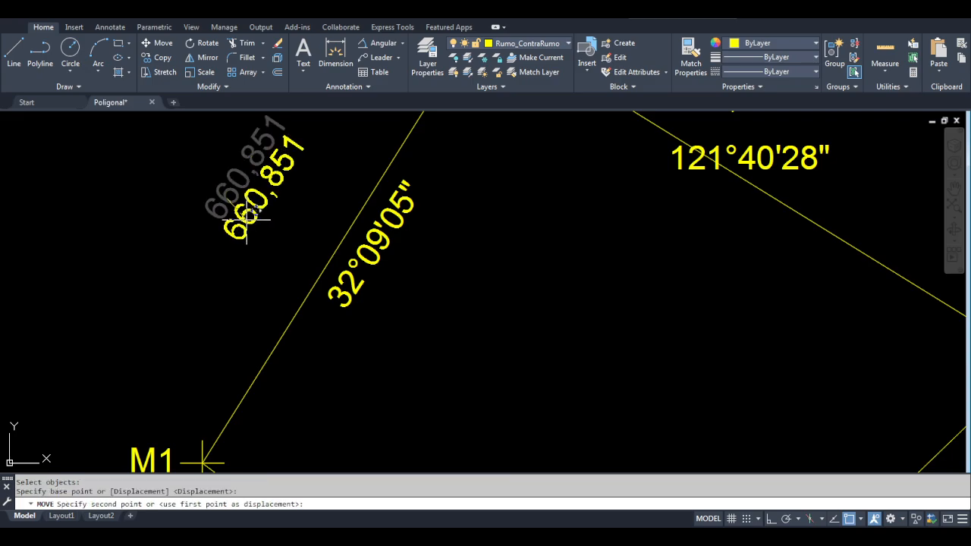
click(314, 246)
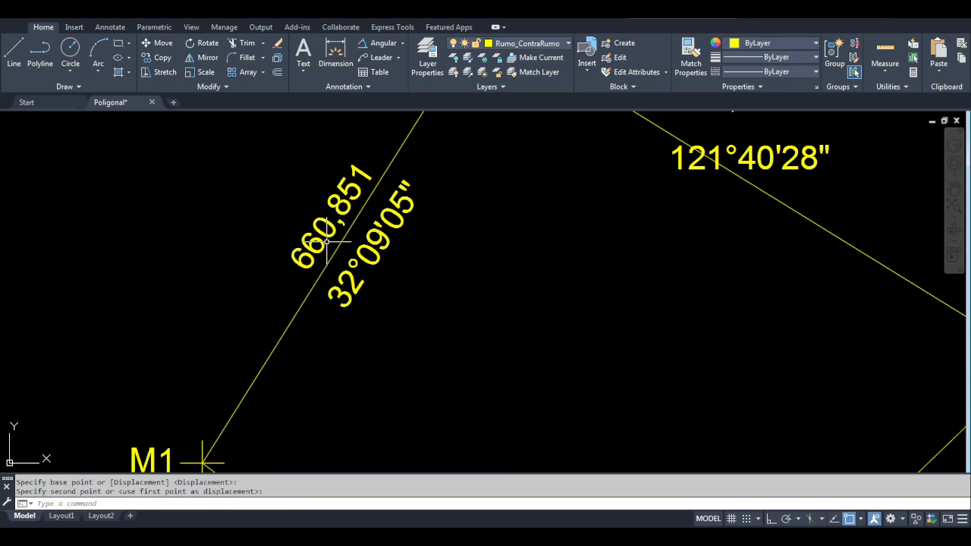
Step: Fine-tune the rotation of the M1–M2 length text about its lower end so it runs parallel to the line
scroll(327, 246, down, 2)
mouse_move(341, 210)
middle_down()
mouse_move(359, 257)
mouse_move(327, 166)
middle_up()
scroll(349, 249, up, 3)
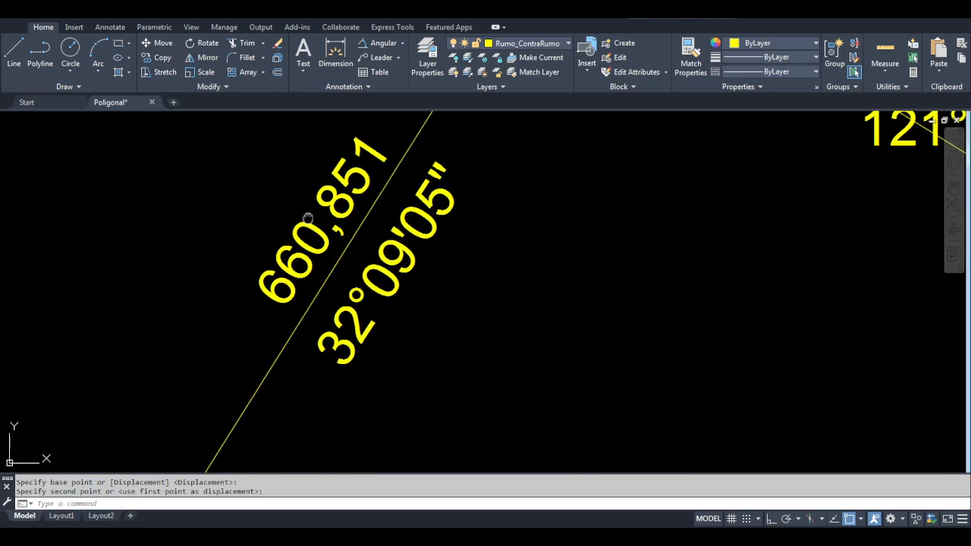
middle_drag(308, 218, 311, 224)
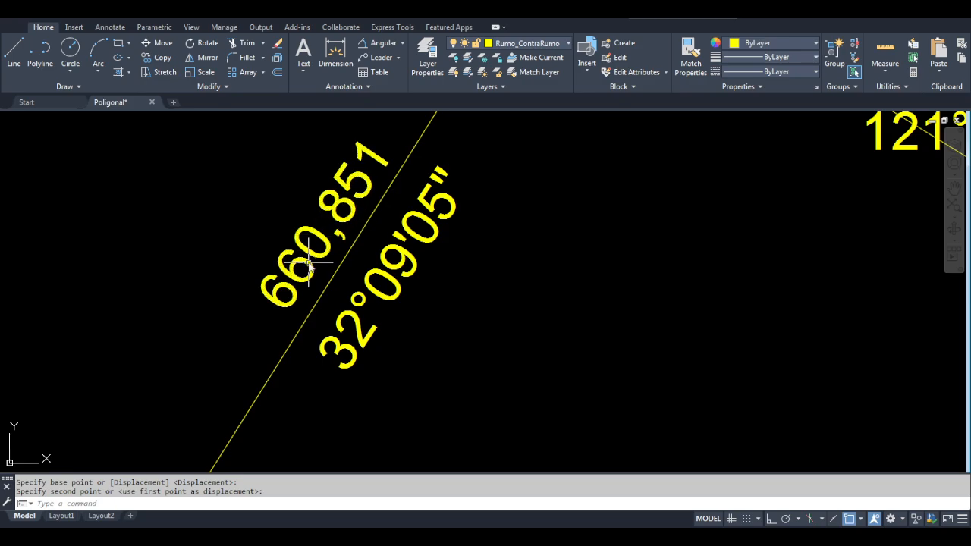
text(ro)
key(Return)
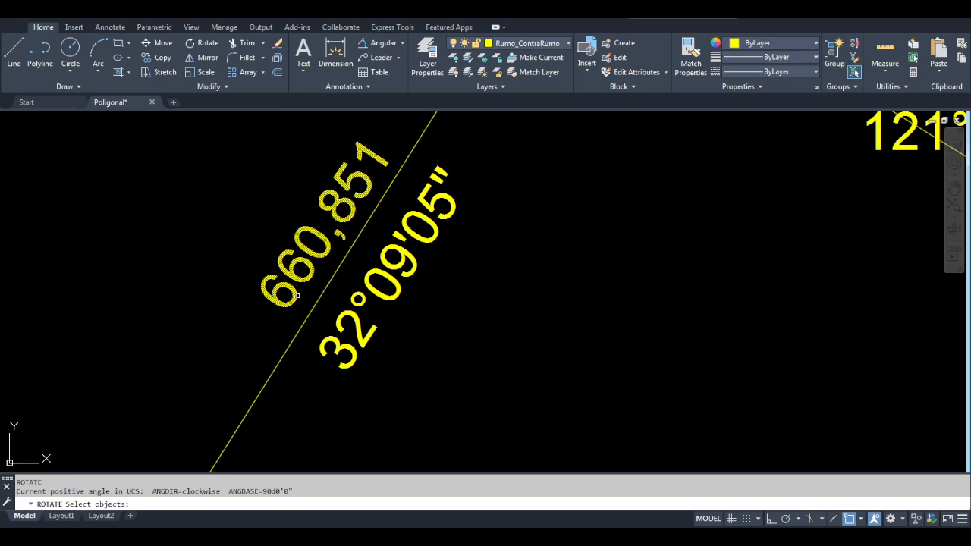
click(298, 295)
key(Return)
click(293, 314)
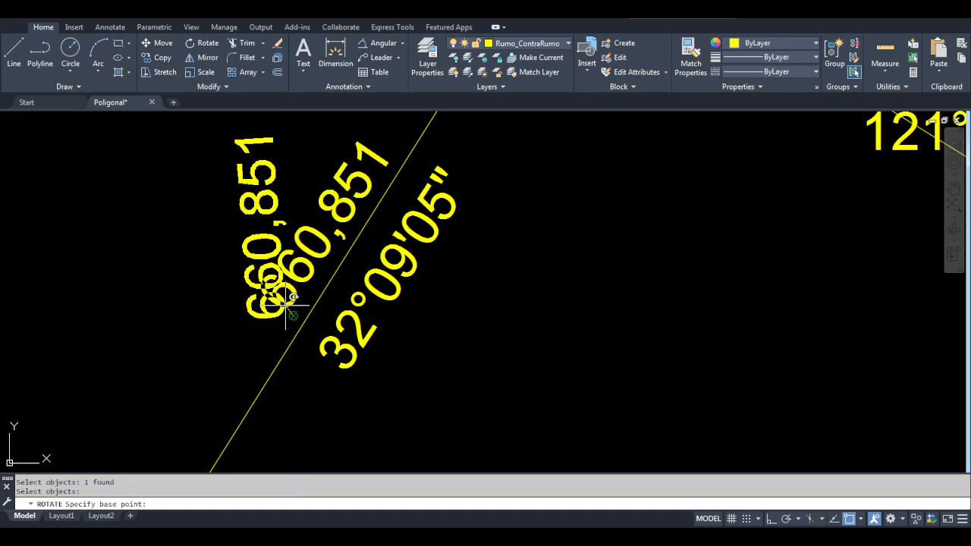
click(288, 203)
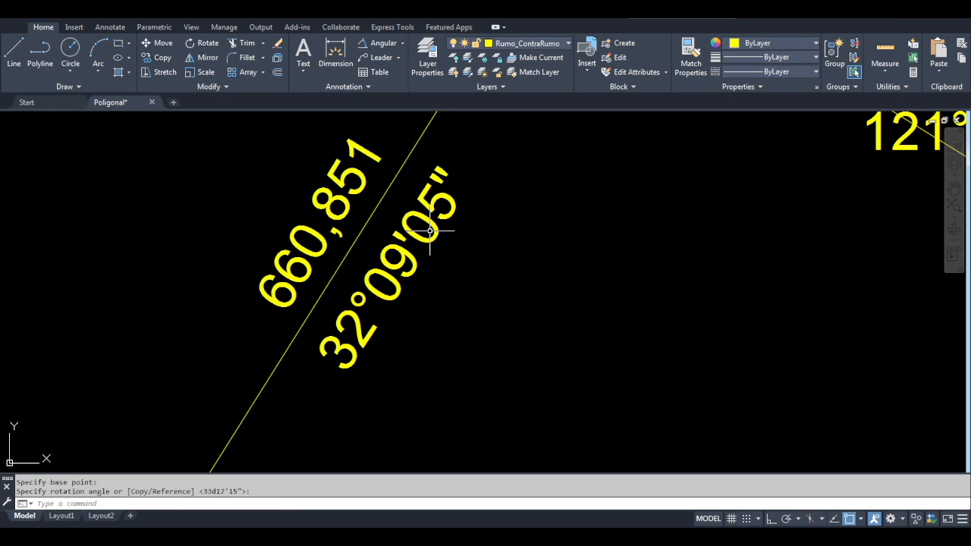
Step: Rotate the M2–M3 length text about its first digit so it runs parallel to side M2–M3
scroll(439, 243, down, 2)
scroll(553, 228, down, 1)
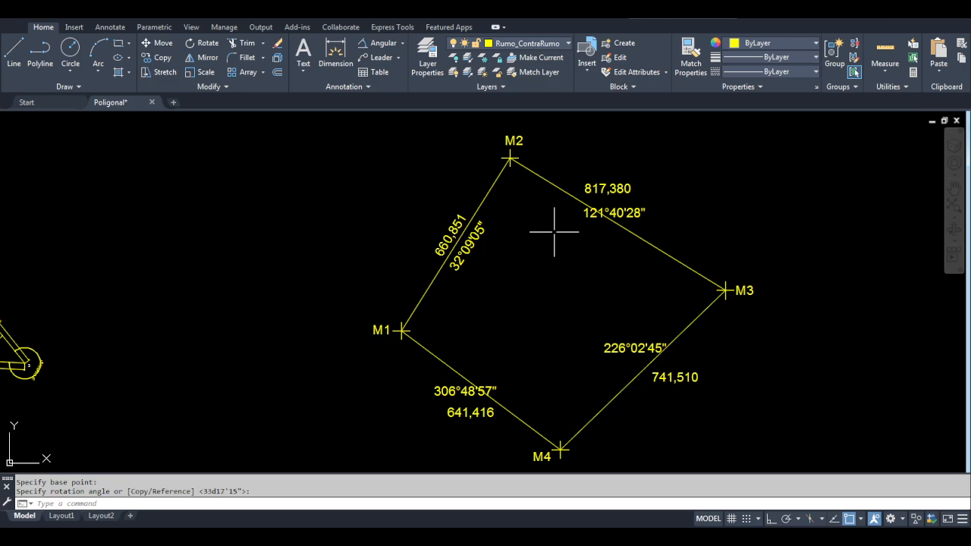
middle_drag(556, 213, 387, 215)
scroll(430, 180, up, 1)
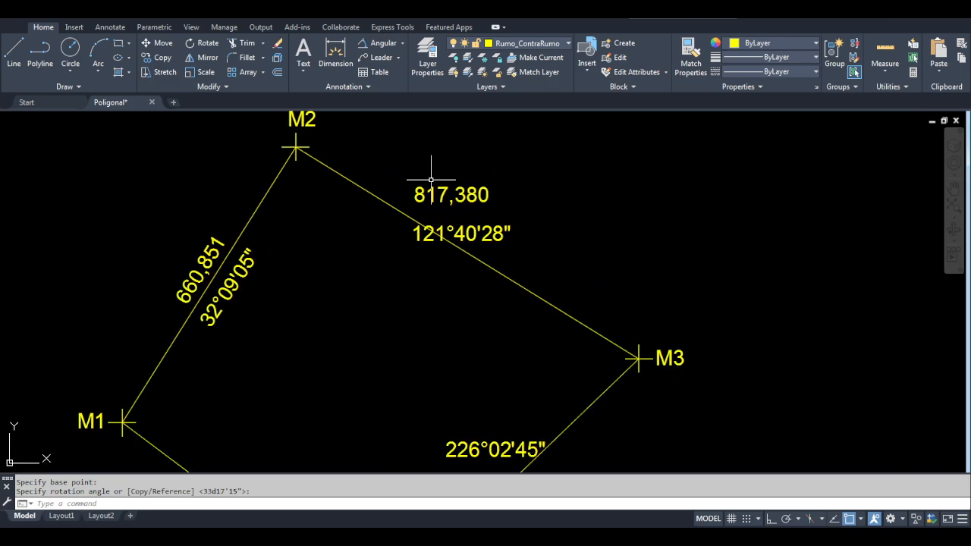
scroll(431, 179, up, 2)
key(Return)
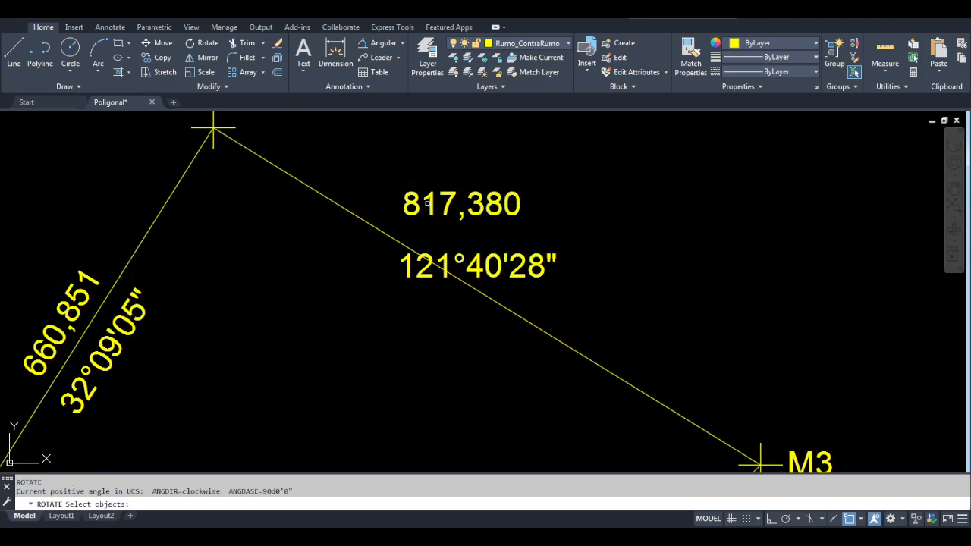
click(425, 203)
key(Return)
click(415, 204)
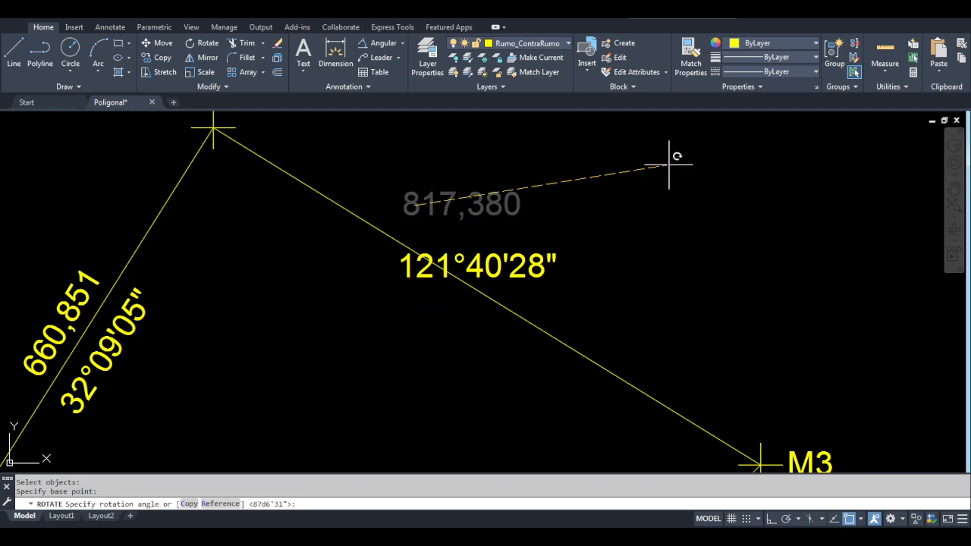
click(456, 121)
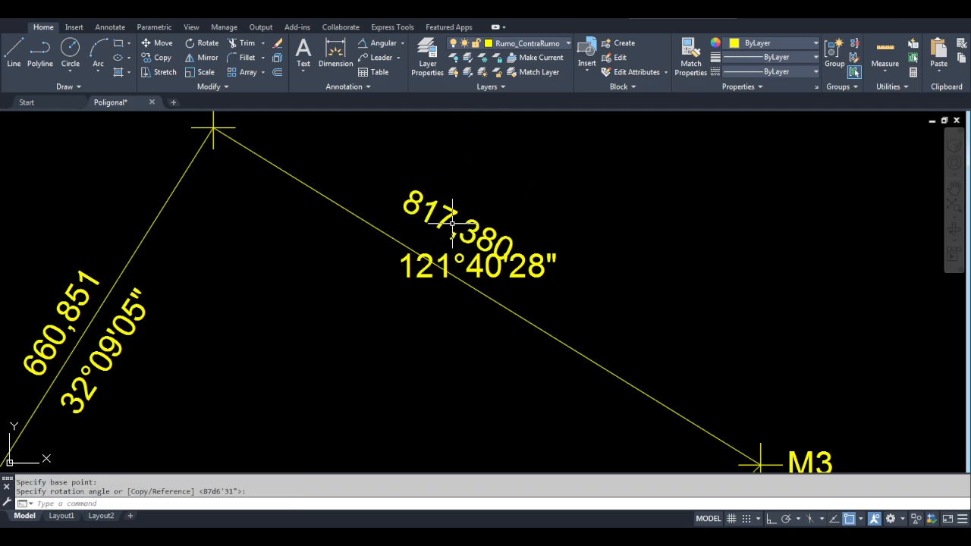
Step: Rotate the M2–M3 angle text about its start so it runs parallel to side M2–M3 inside the traverse
key(Return)
click(410, 267)
key(Return)
click(416, 255)
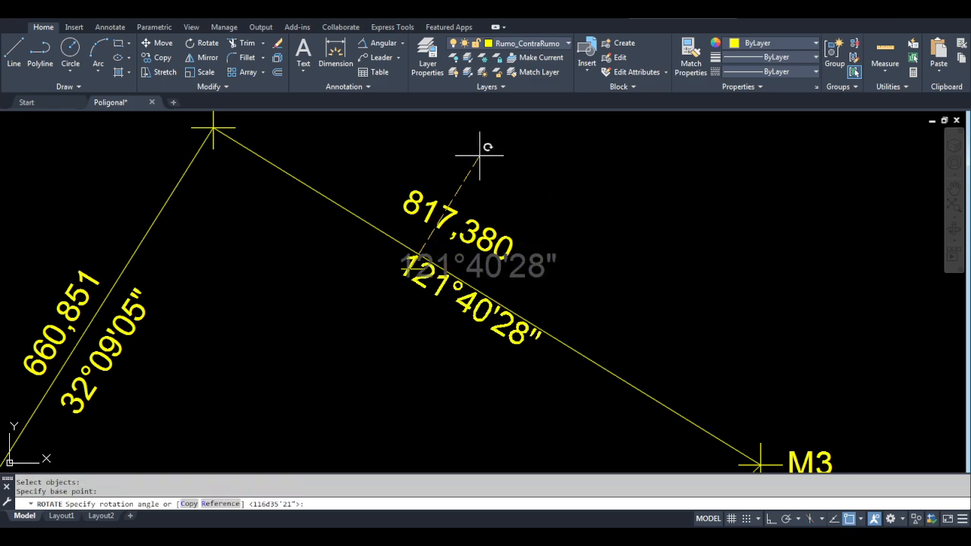
click(475, 153)
key(Return)
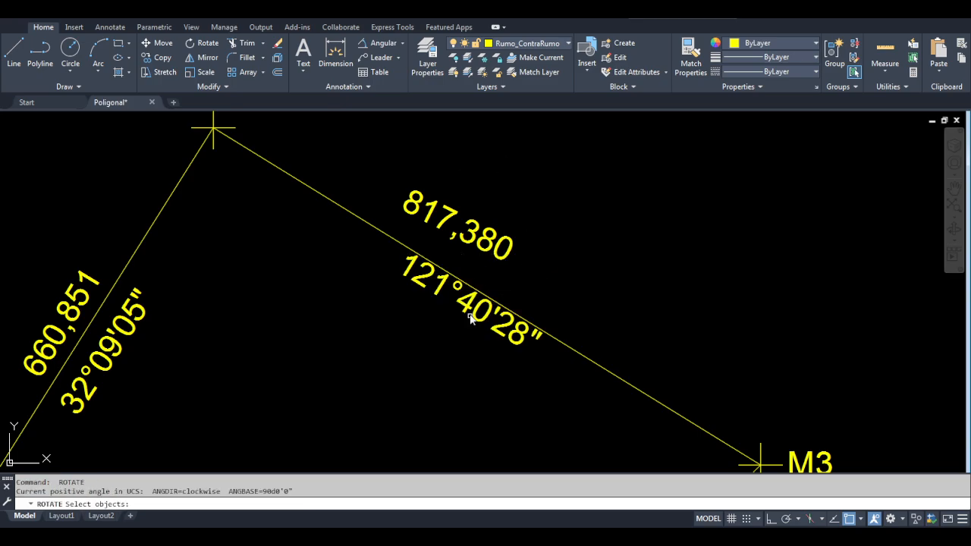
key(Escape)
Step: Try to move the M2–M3 angle text along its side toward M2
text(m)
key(Return)
click(472, 312)
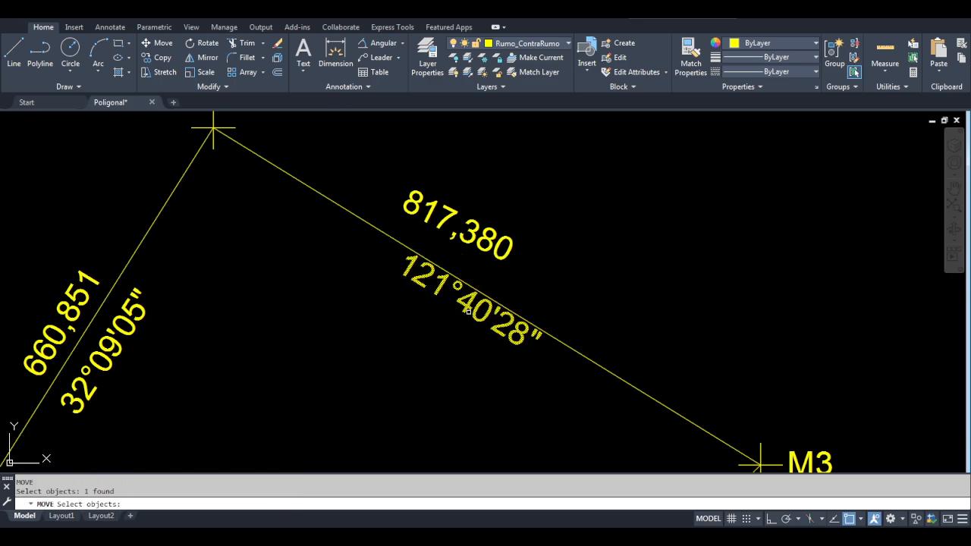
key(Return)
click(541, 360)
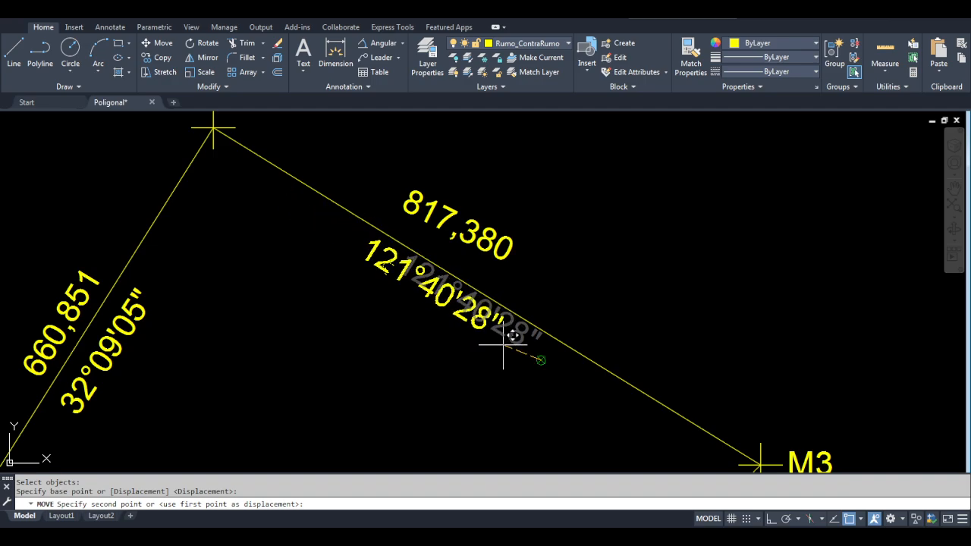
click(501, 332)
Step: Try again to shift the M2–M3 angle text slightly, using a base point just beyond its end
key(Return)
click(501, 334)
key(Return)
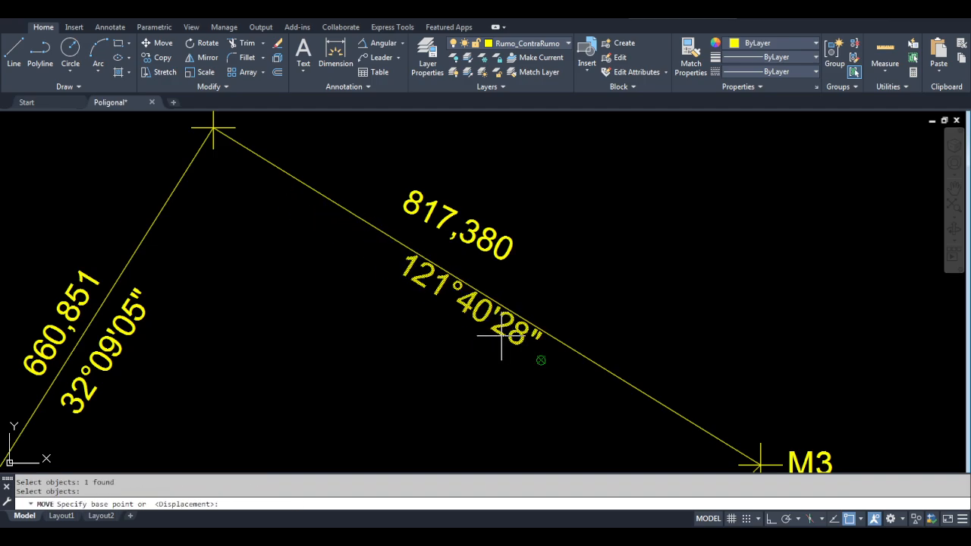
click(540, 362)
scroll(478, 347, up, 2)
scroll(531, 364, down, 4)
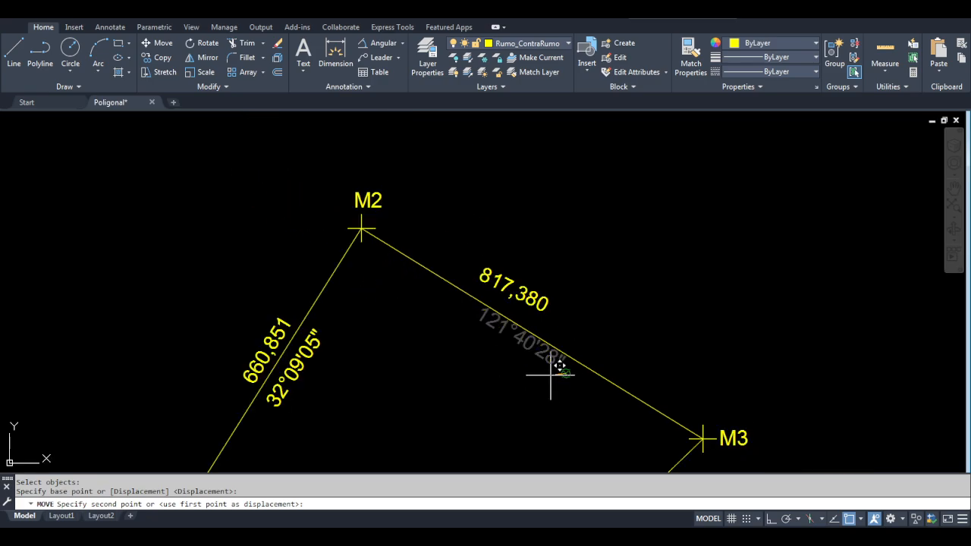
scroll(557, 364, up, 3)
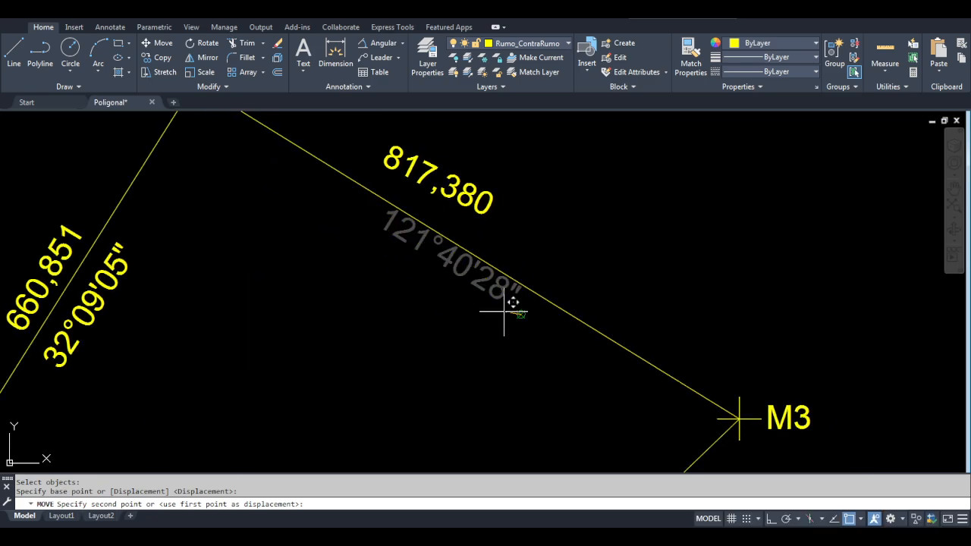
click(503, 311)
Step: Try to nudge the M2–M3 angle text a little farther inside the traverse, clear of the line
key(Return)
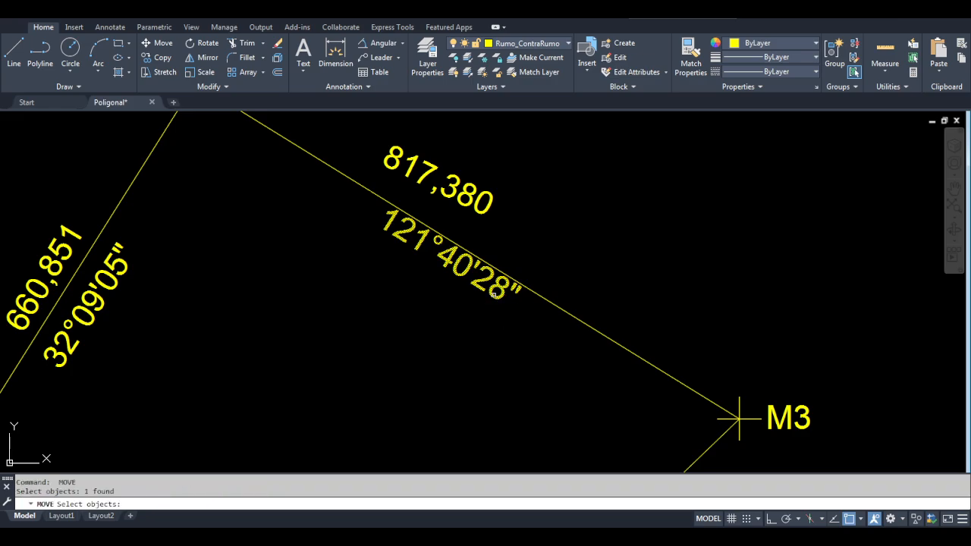
click(485, 295)
key(Return)
click(520, 313)
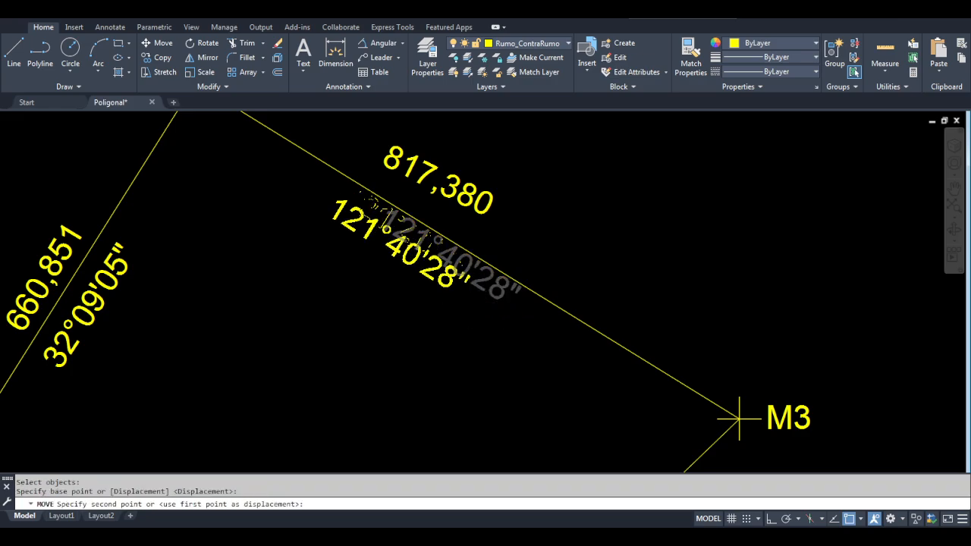
scroll(467, 303, up, 3)
scroll(535, 322, down, 3)
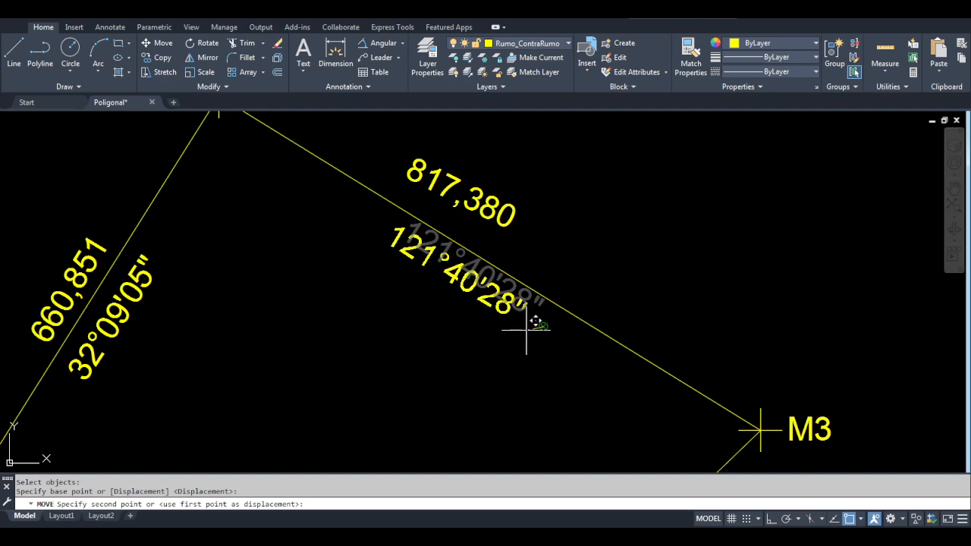
click(526, 330)
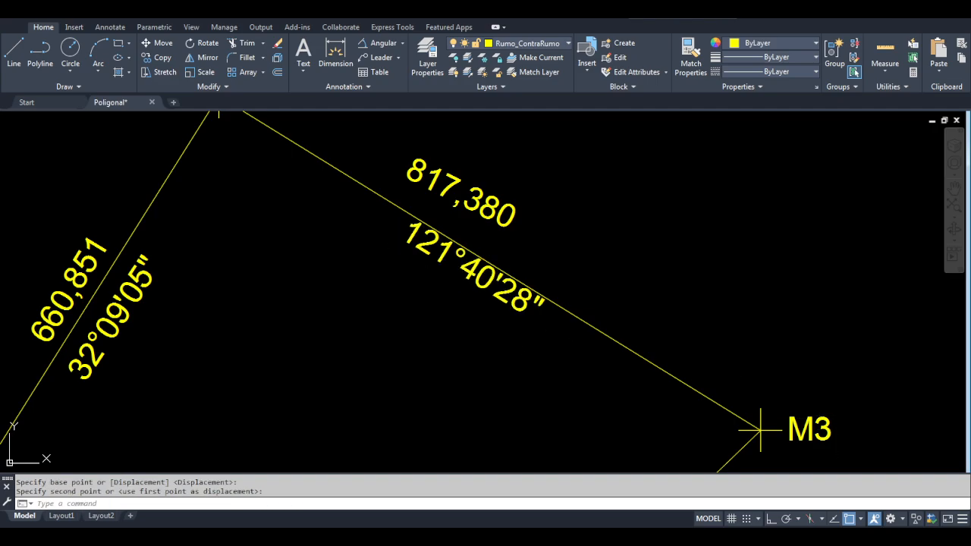
Step: Turn off object snap and move the M2–M3 angle text slightly toward M2, just clear of the line
click(850, 520)
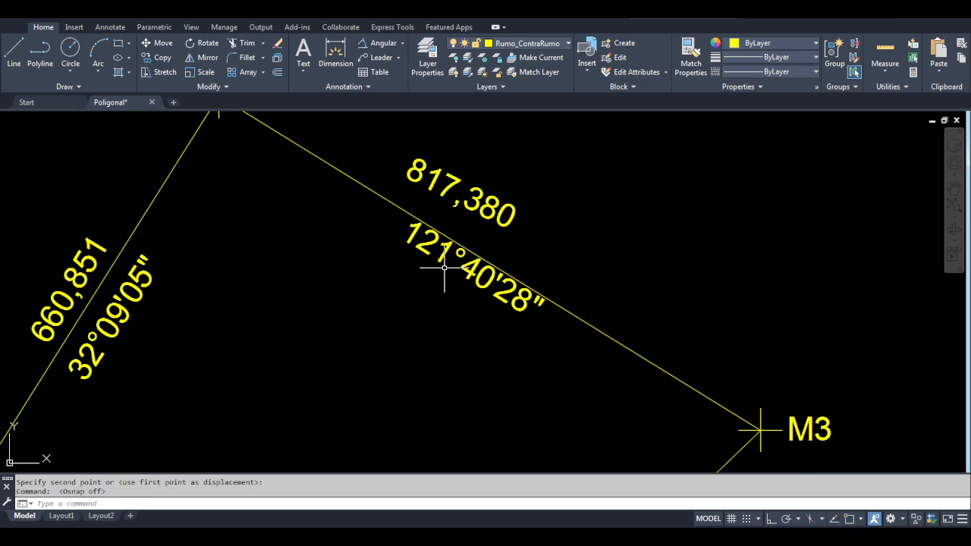
text(m)
key(Return)
click(473, 277)
key(Return)
click(474, 278)
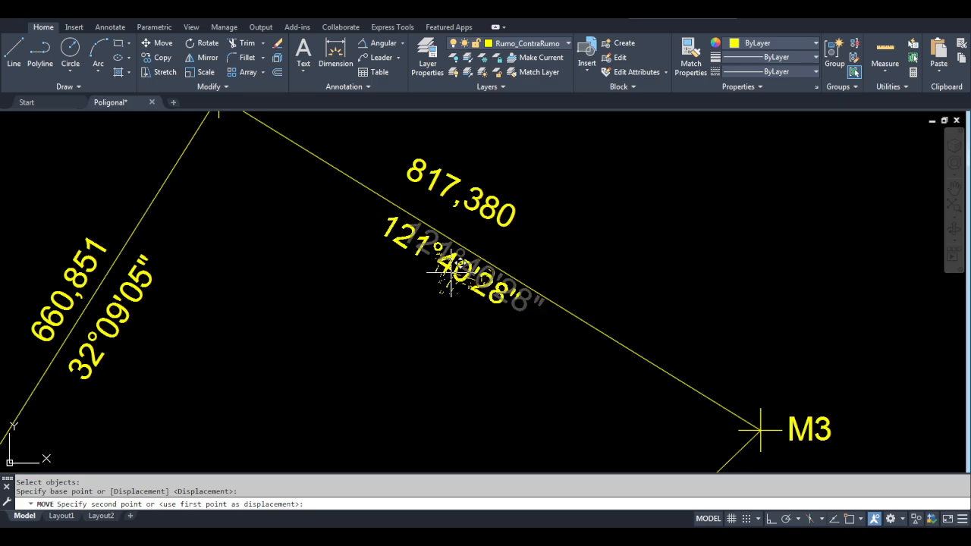
click(451, 270)
Step: Move the M2–M3 length text closer to the outer side of line M2–M3, opposite the angle text
text(m)
key(Return)
click(489, 222)
key(Return)
click(494, 225)
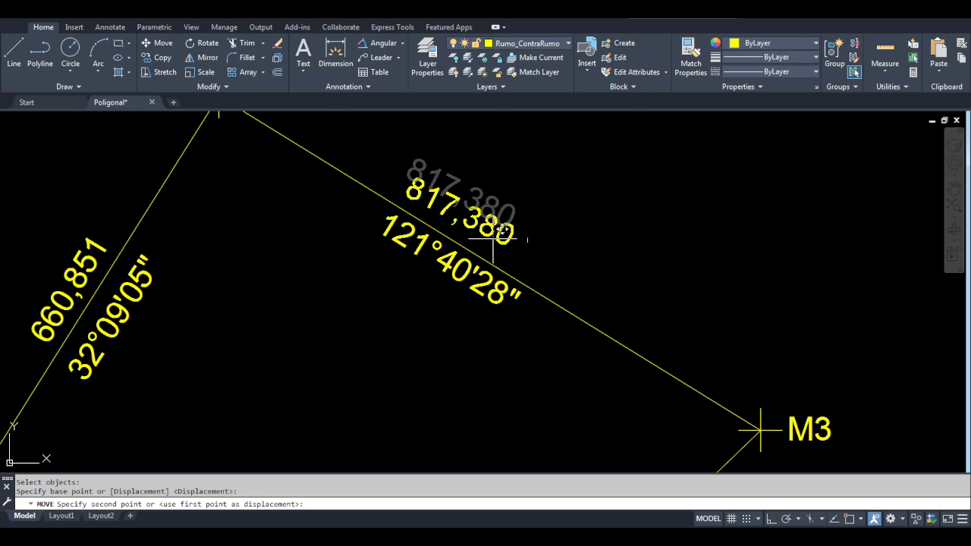
click(498, 247)
key(Escape)
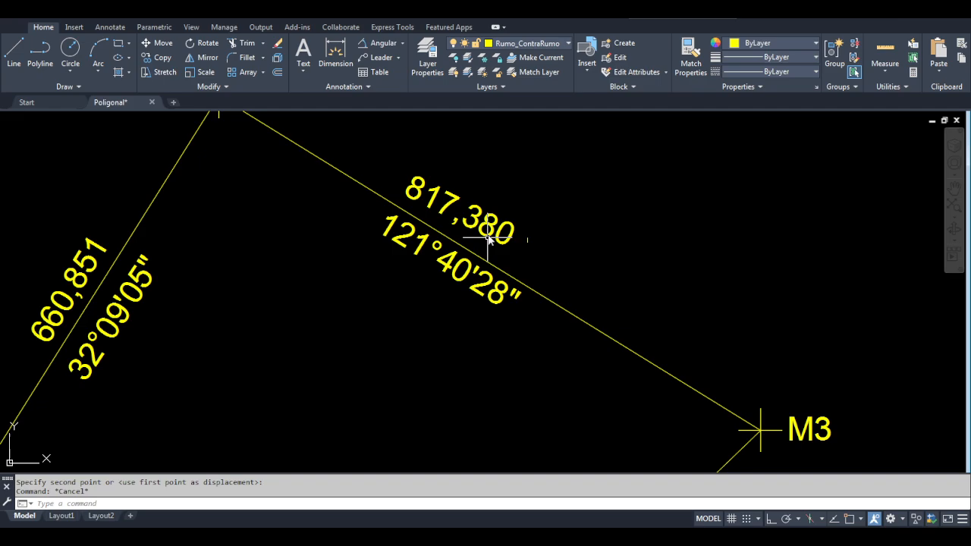
Step: Rotate the M2–M3 length text slightly clockwise about its first digit to match the slope of the line
text(ro)
key(Return)
click(414, 192)
key(Return)
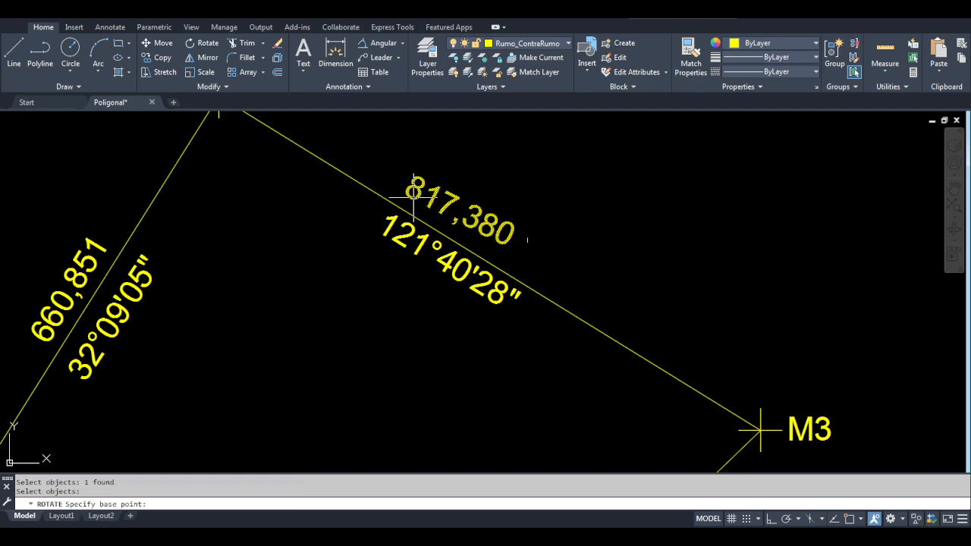
click(413, 190)
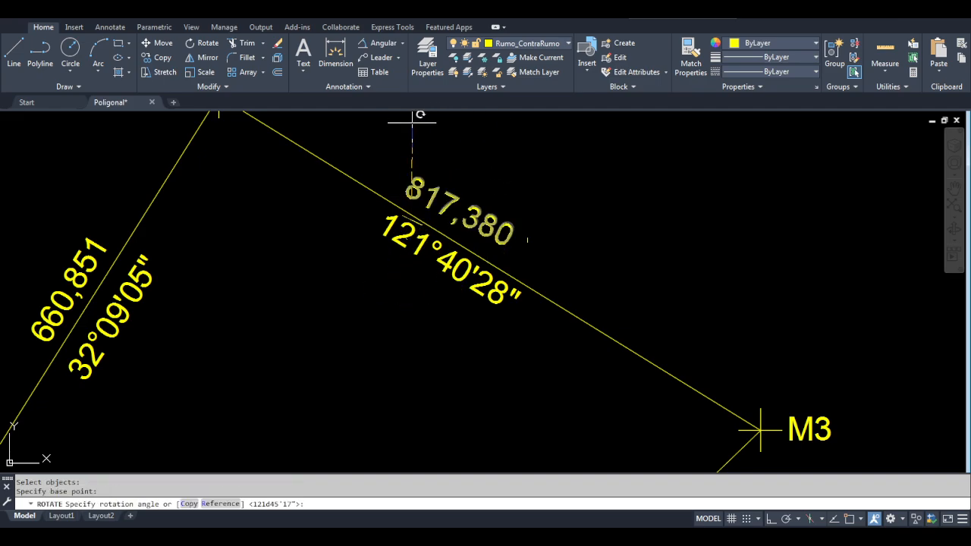
key(Return)
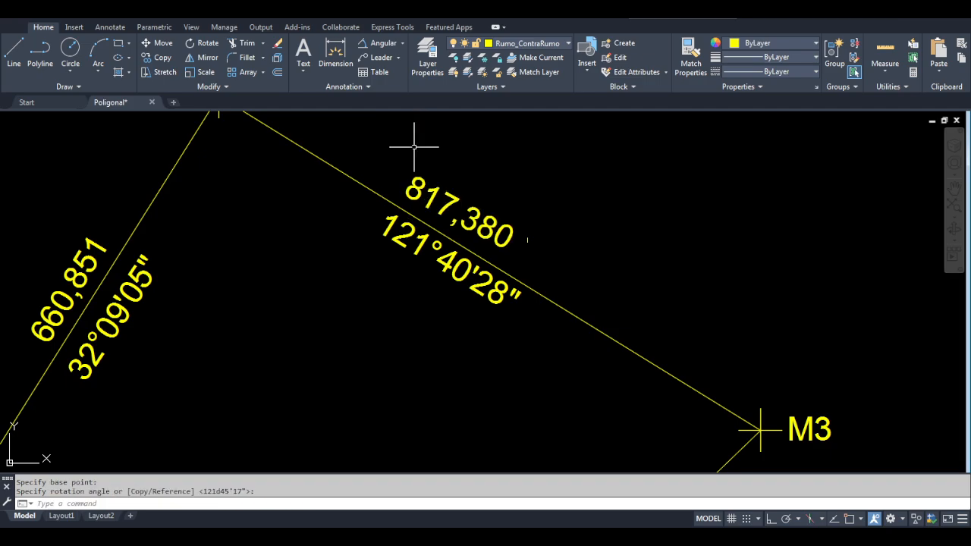
Step: Move the M2–M3 length text slightly toward M2, keeping it close to the outer side of the line
scroll(466, 198, down, 2)
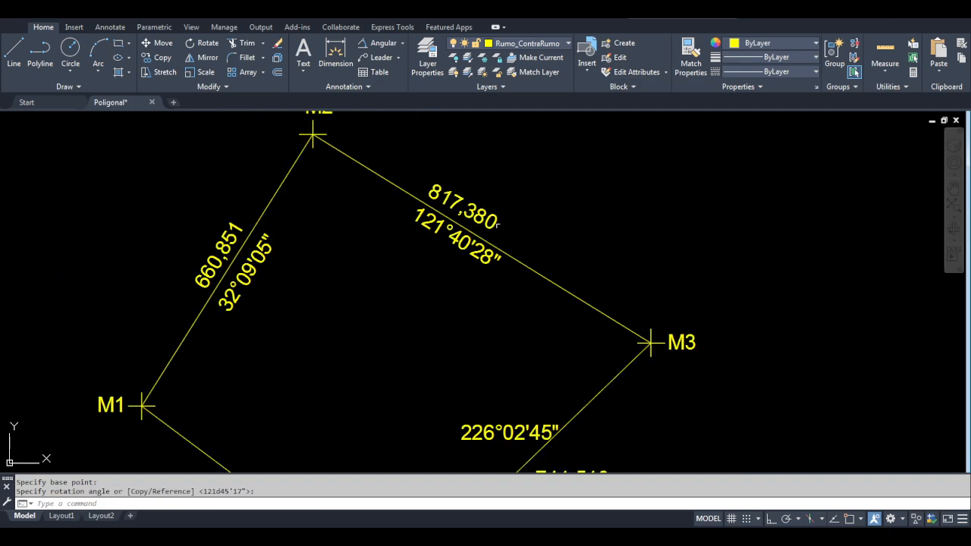
key(Escape)
text(m)
key(Return)
click(433, 191)
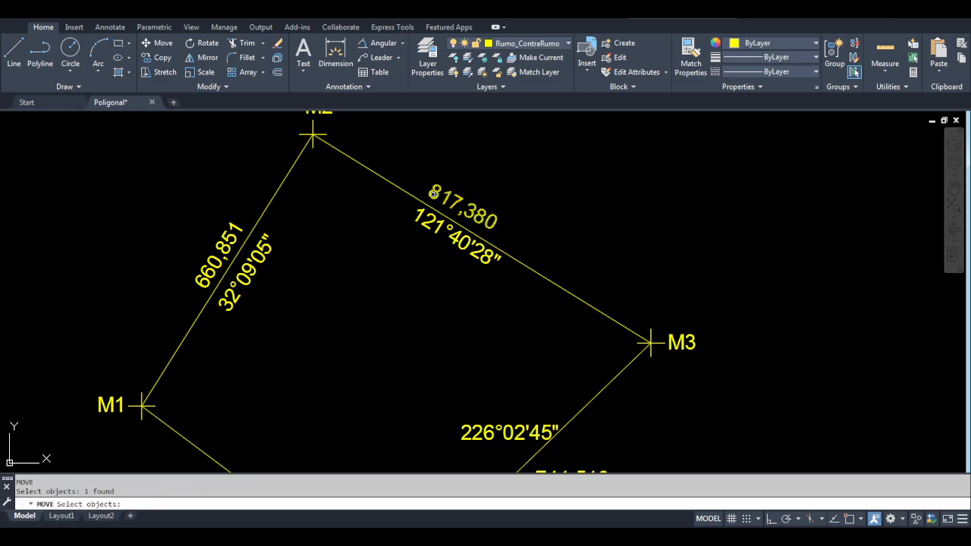
key(Return)
click(433, 201)
scroll(443, 193, up, 3)
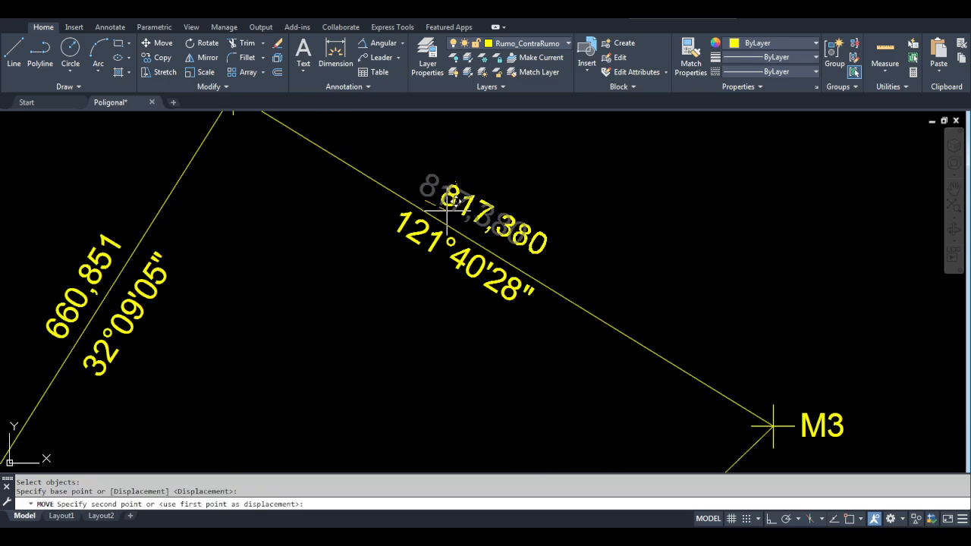
click(419, 199)
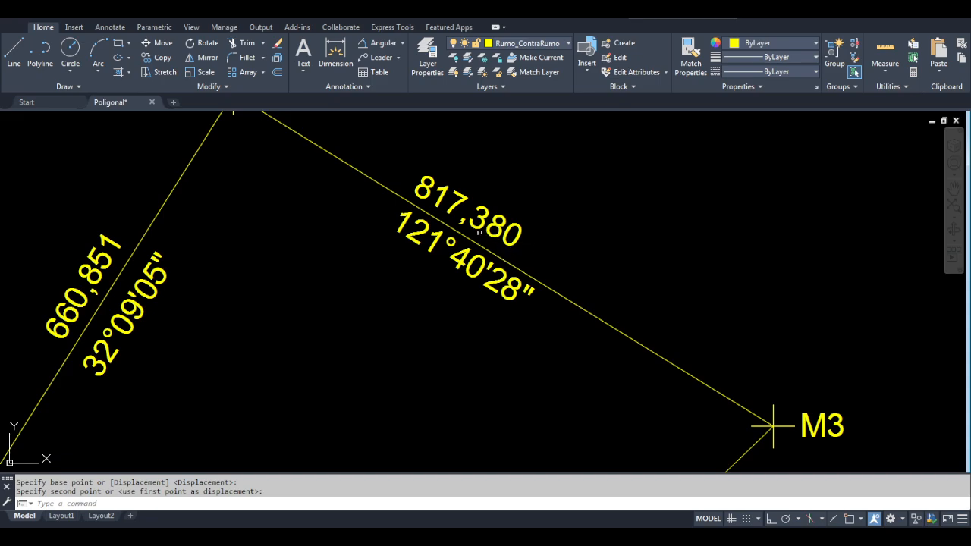
Step: Fine-tune the rotation of the M2–M3 length text about its first digit so it is parallel to the line
text(ro)
key(Return)
click(479, 232)
key(Return)
click(428, 187)
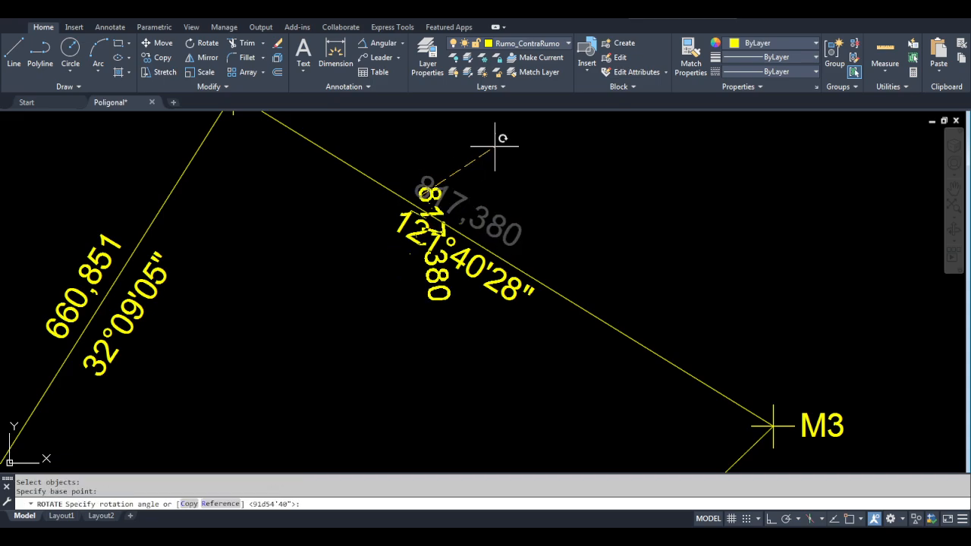
click(423, 130)
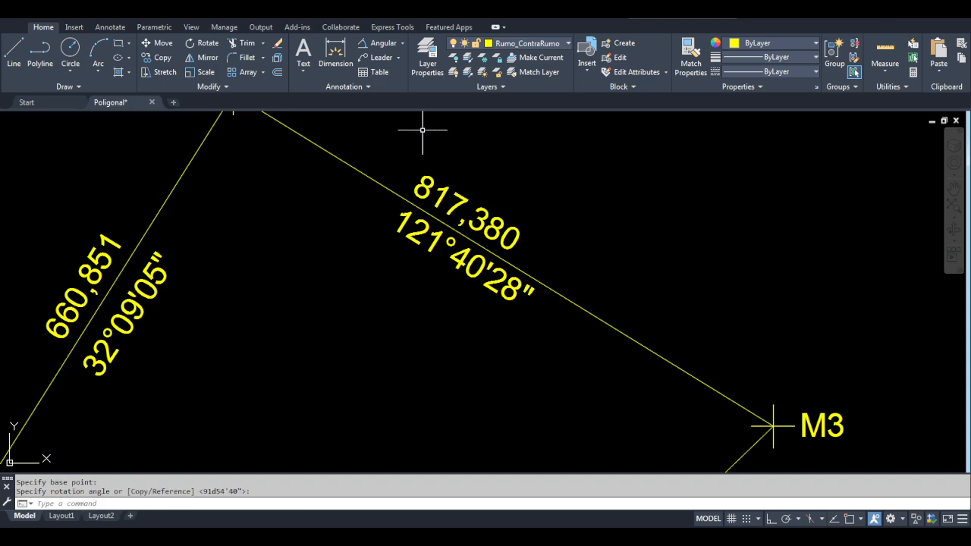
Step: Move the M2–M3 length text slightly toward M3 so it sits centered opposite the angle text
scroll(520, 242, down, 2)
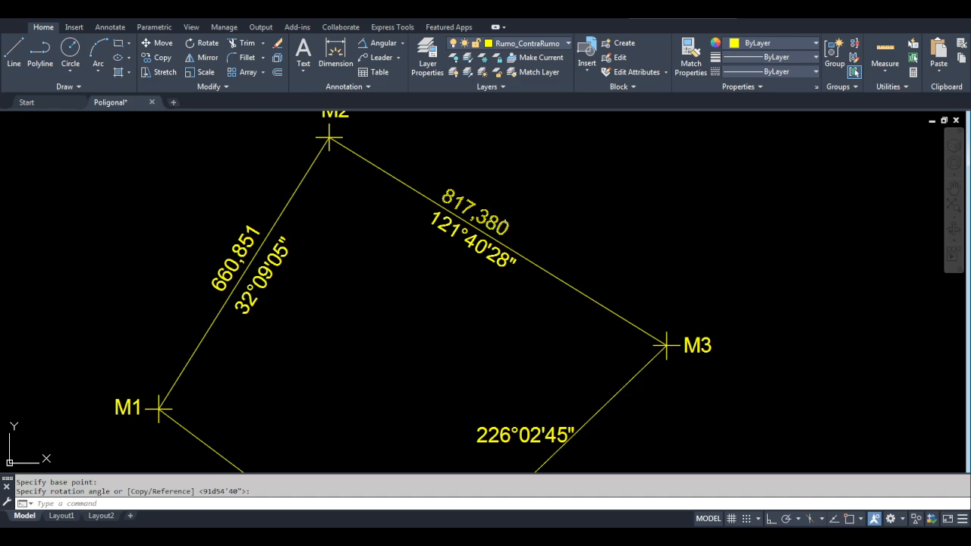
text(m)
key(Return)
click(488, 214)
key(Return)
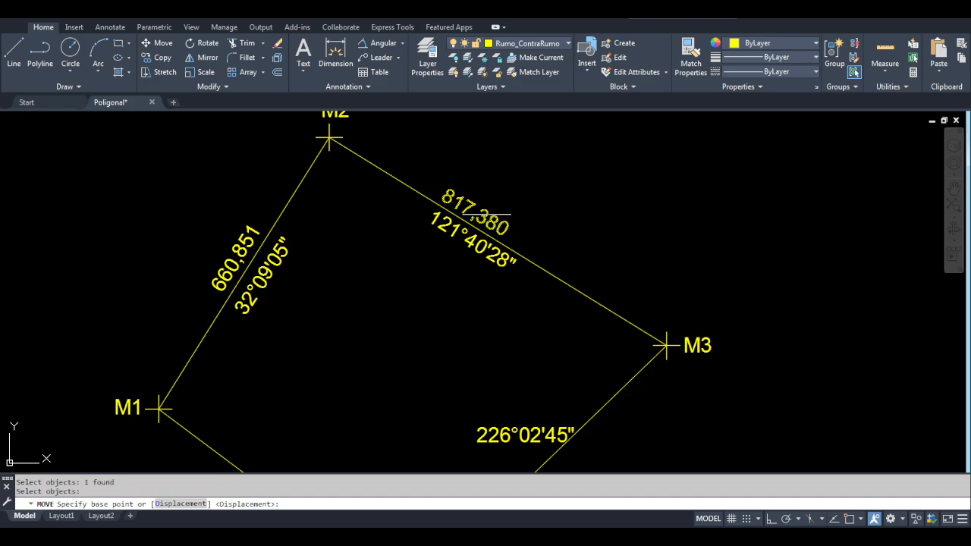
click(488, 215)
click(497, 215)
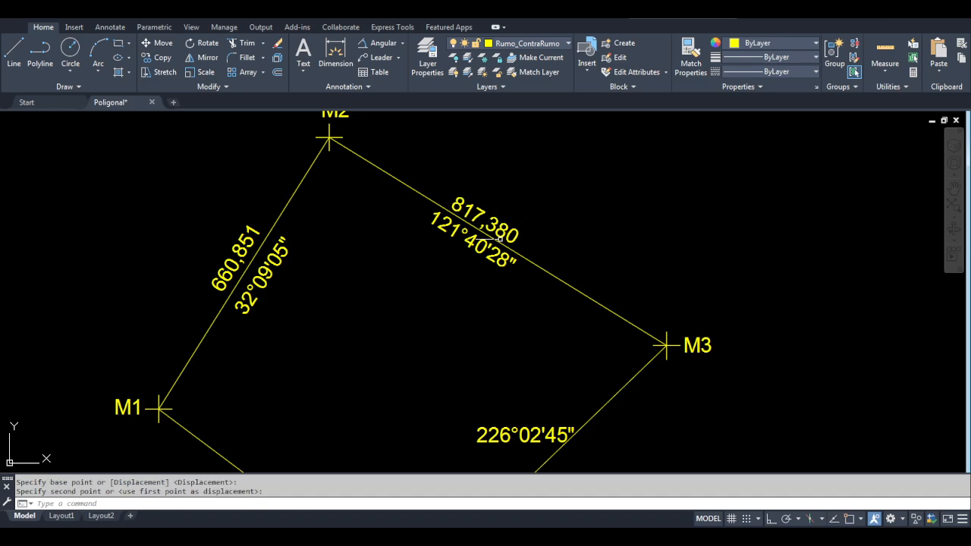
Step: Move the M1–M2 angle text closer to the inner side of line M1–M2
text(m)
key(Return)
click(263, 259)
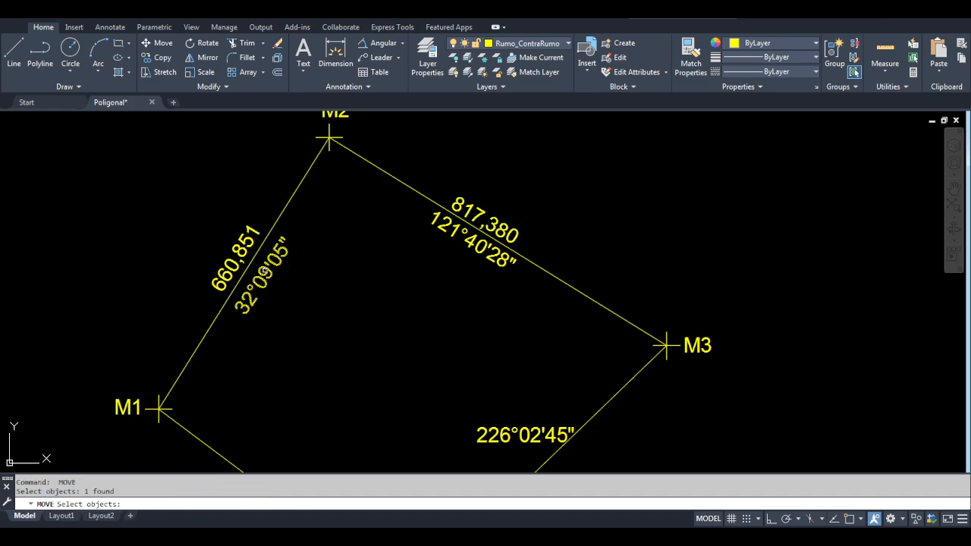
key(Return)
click(263, 259)
scroll(262, 262, up, 2)
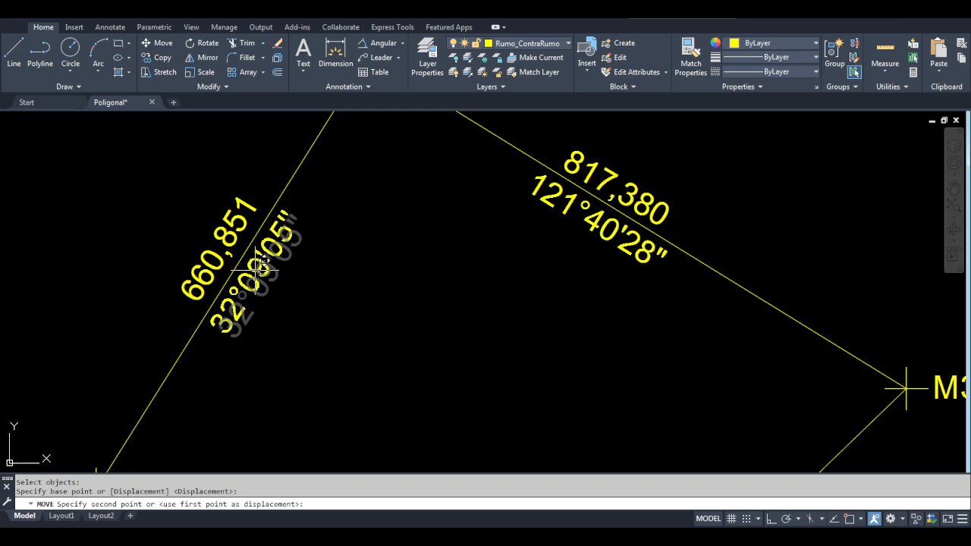
click(261, 265)
Step: Move the M1–M2 length text slightly closer to the outer side of line M1–M2, opposite the angle text
key(Return)
click(216, 251)
key(Return)
click(216, 252)
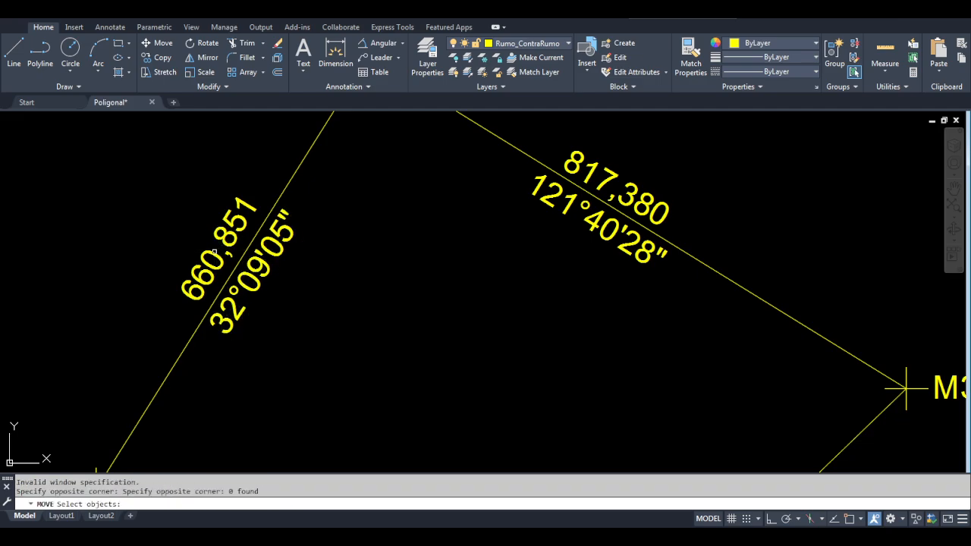
key(Return)
click(216, 252)
text(m)
key(Return)
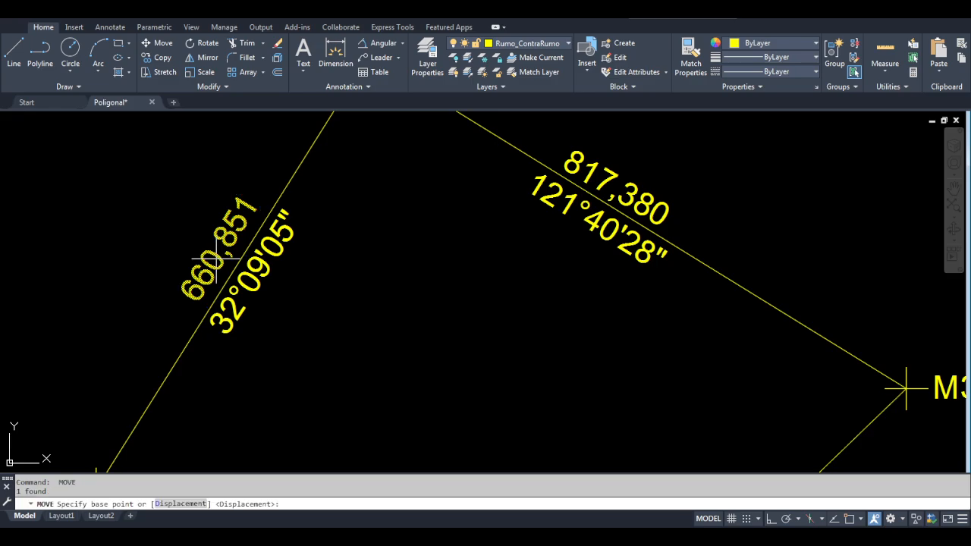
click(225, 257)
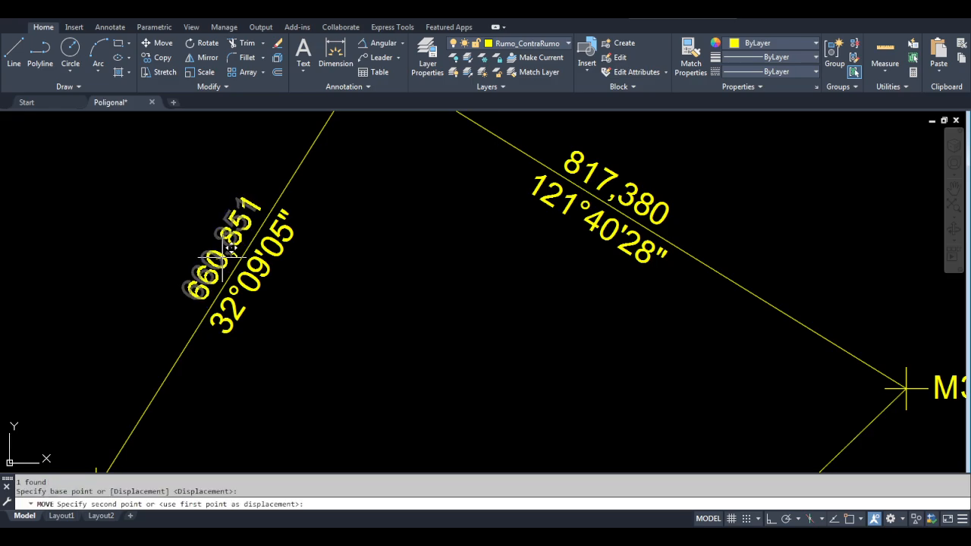
click(230, 252)
Step: Rotate the M3–M4 length text about its first digit so it runs parallel to line M3–M4
scroll(535, 300, down, 5)
middle_drag(542, 288, 515, 254)
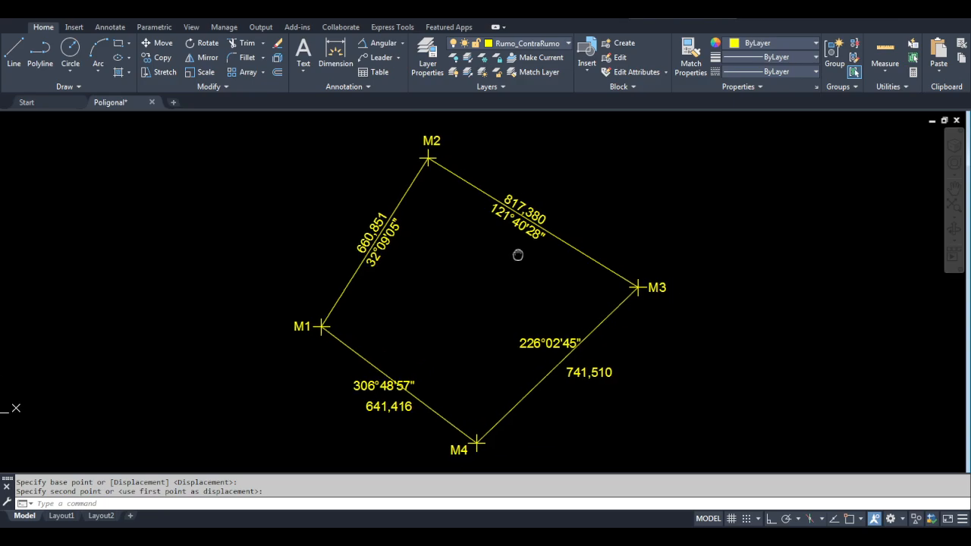
scroll(565, 353, up, 4)
scroll(565, 352, down, 2)
mouse_move(564, 313)
middle_down()
mouse_move(570, 346)
mouse_move(582, 320)
middle_up()
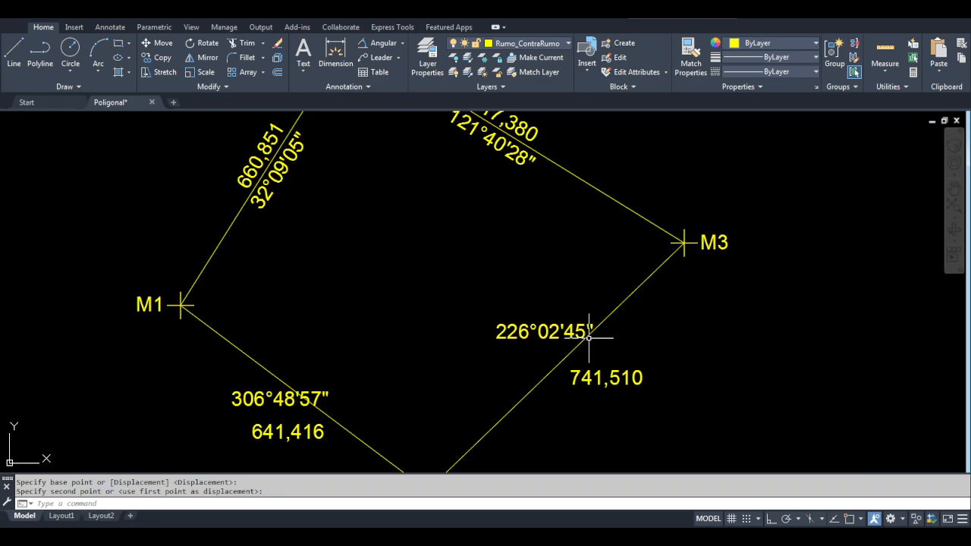
text(ro)
key(Return)
click(575, 381)
click(575, 384)
click(573, 384)
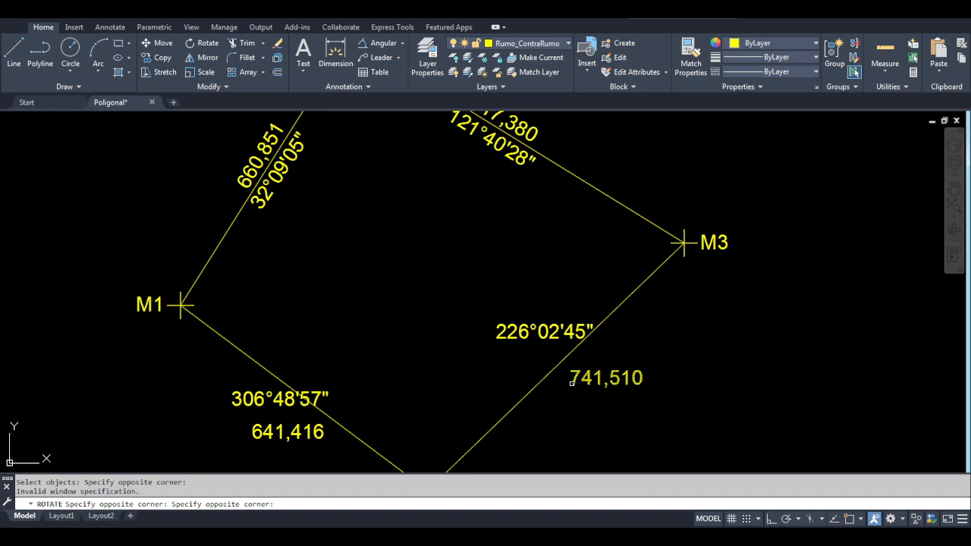
key(Return)
click(579, 386)
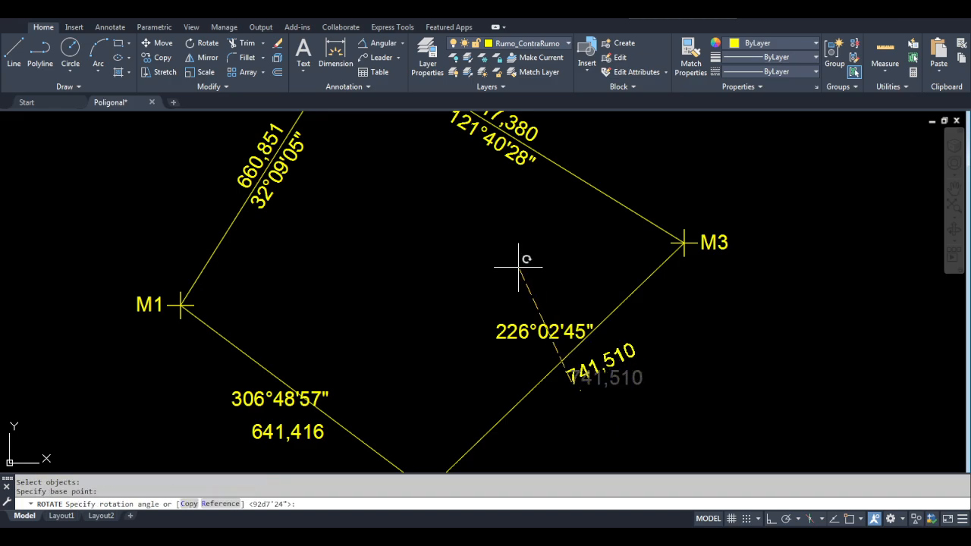
click(458, 263)
Step: Rotate the M3–M4 angle text about its first digit so it runs parallel to line M3–M4
key(Return)
click(500, 331)
key(Return)
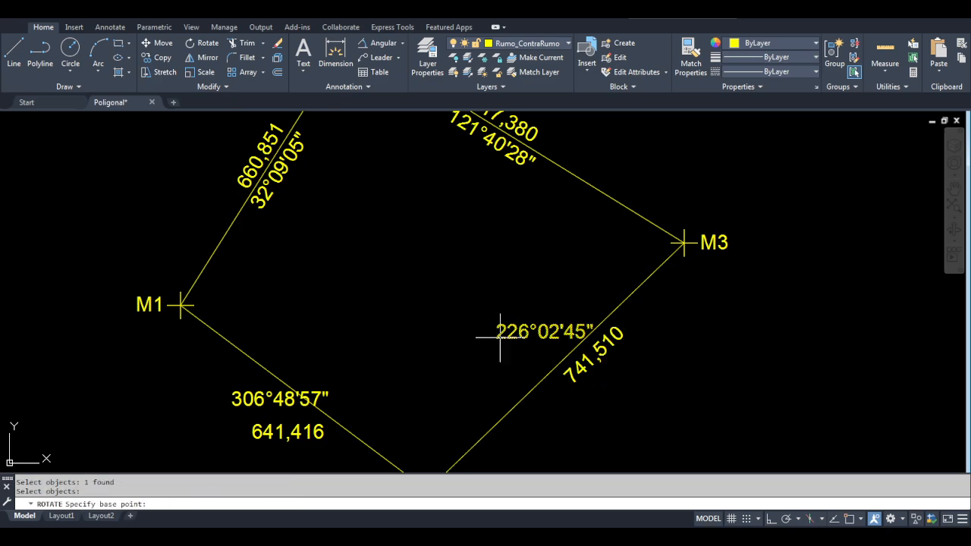
click(495, 335)
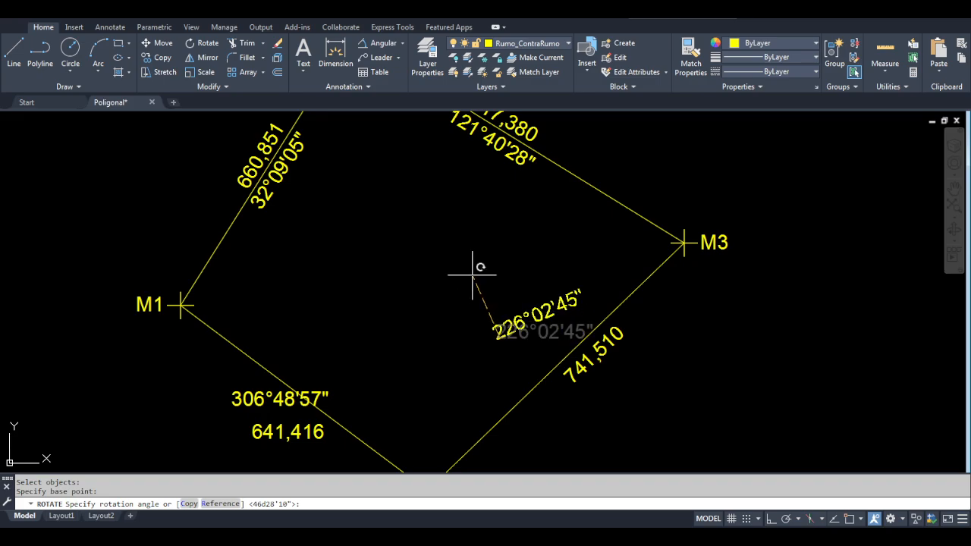
click(425, 265)
Step: Move the M3–M4 angle text close to the inner side of line M3–M4, near its midpoint
text(m)
key(Return)
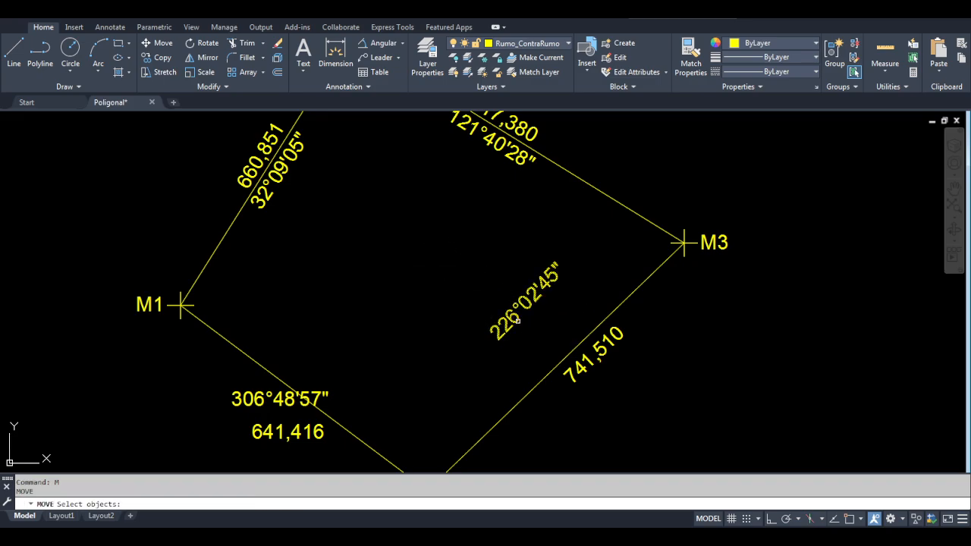
click(516, 321)
key(Return)
click(502, 325)
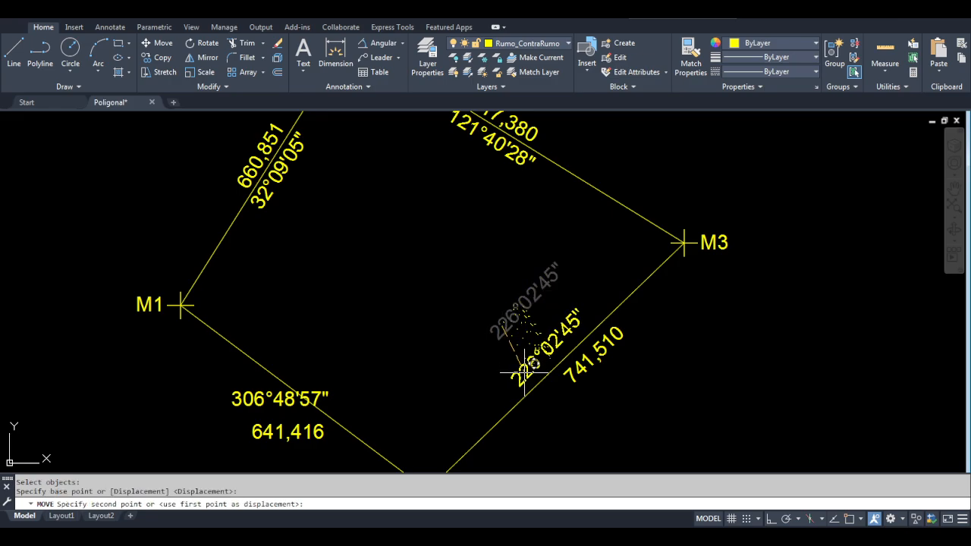
click(529, 373)
Step: Move the M3–M4 length text toward M4 so it sits on the outer side of the line opposite the angle text
key(Return)
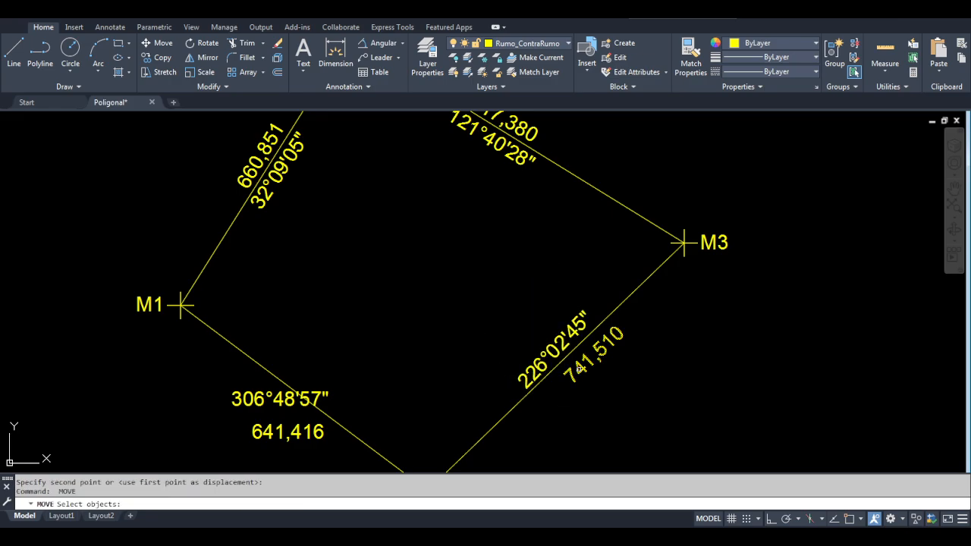
click(583, 364)
key(Return)
click(578, 370)
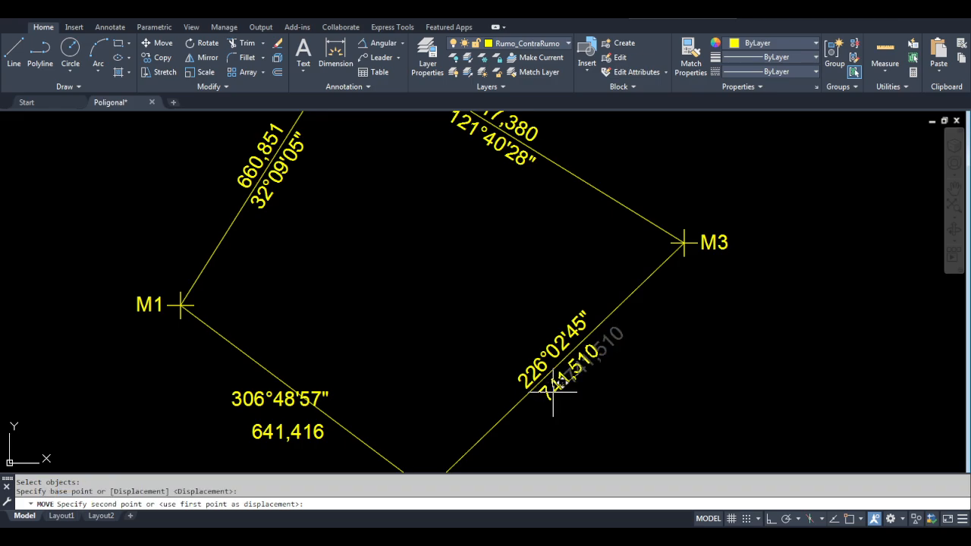
click(560, 386)
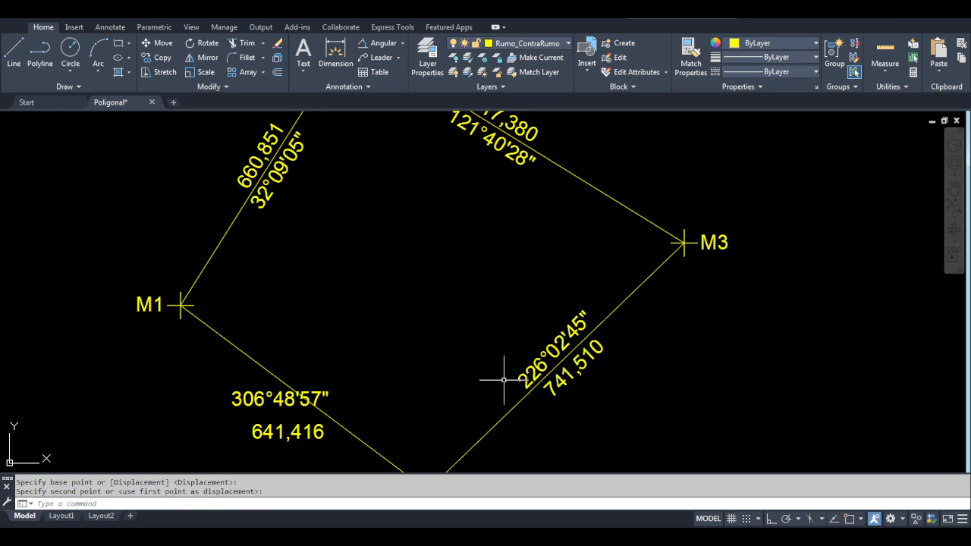
Step: Fine-tune the rotation of the M3–M4 angle text about its first digit until it is parallel to the line
scroll(505, 379, up, 2)
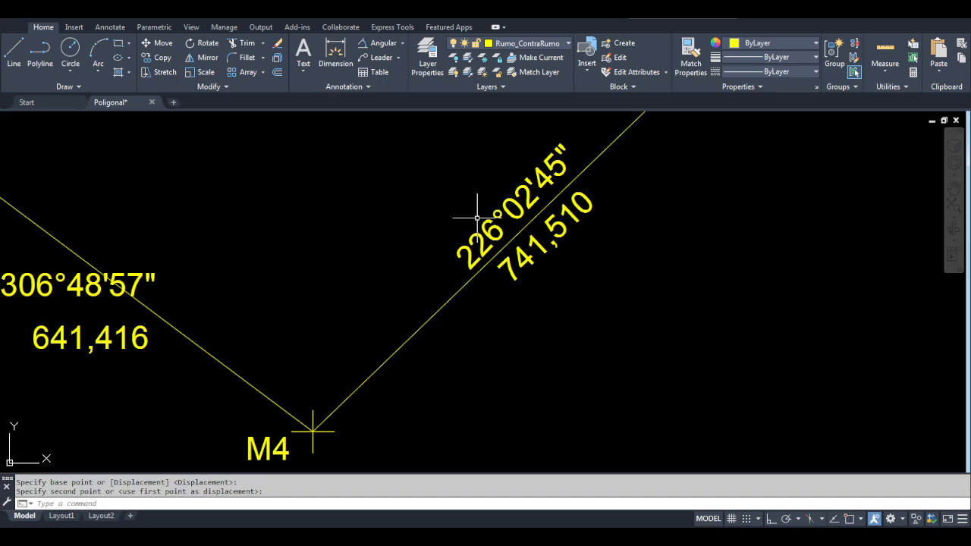
text(ro)
key(Return)
click(478, 219)
key(Return)
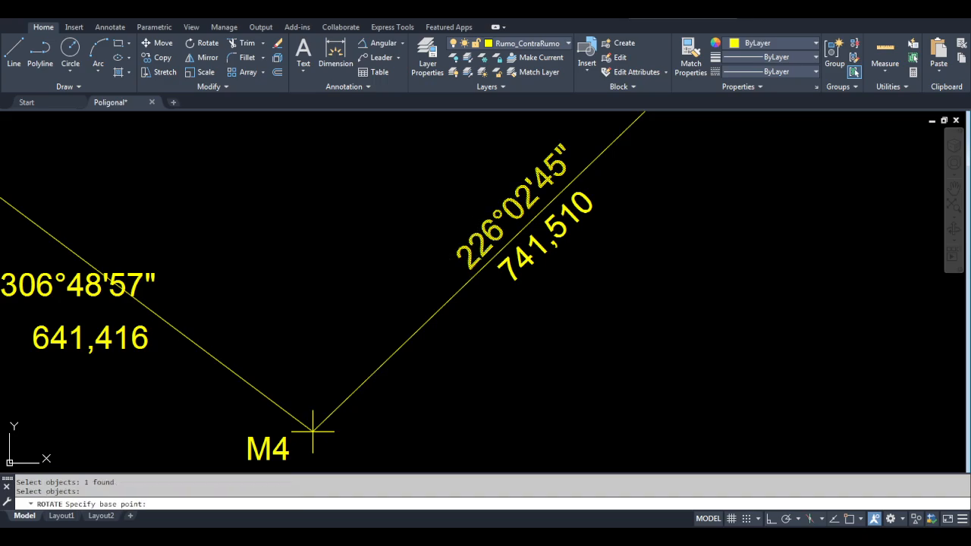
click(467, 259)
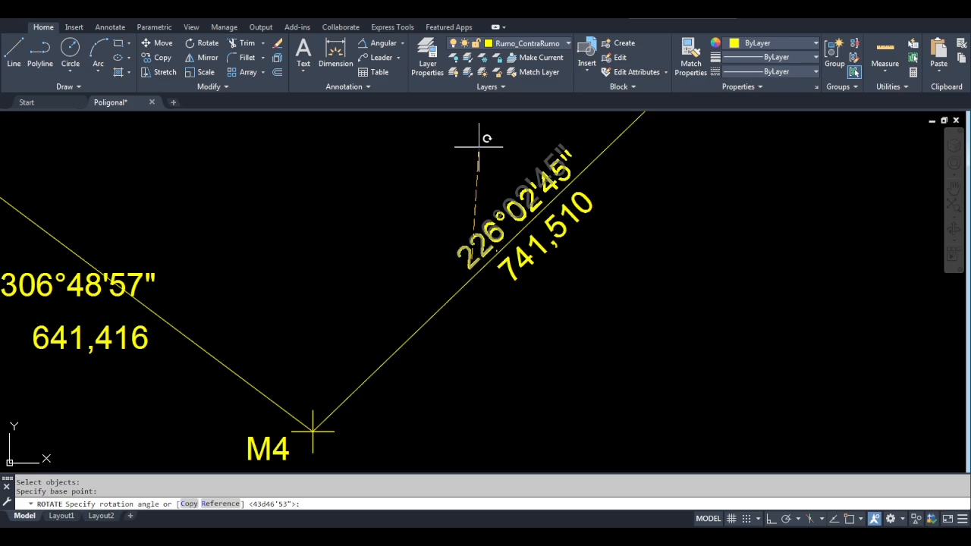
click(479, 146)
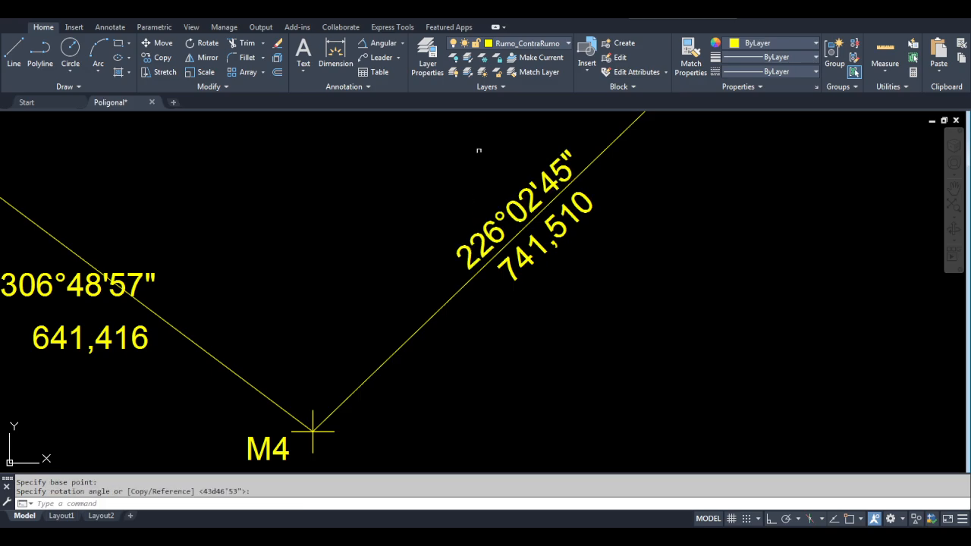
key(Return)
click(464, 227)
key(Return)
click(461, 253)
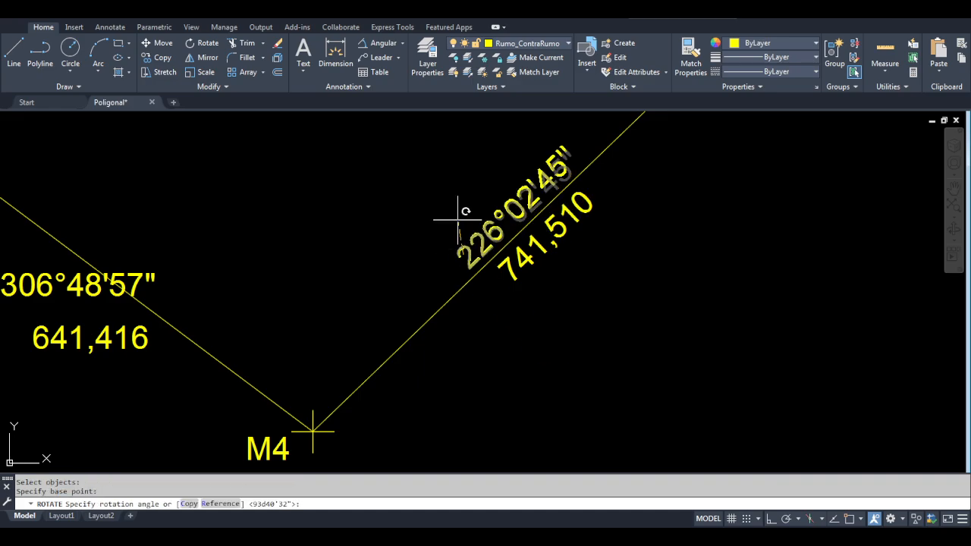
click(462, 165)
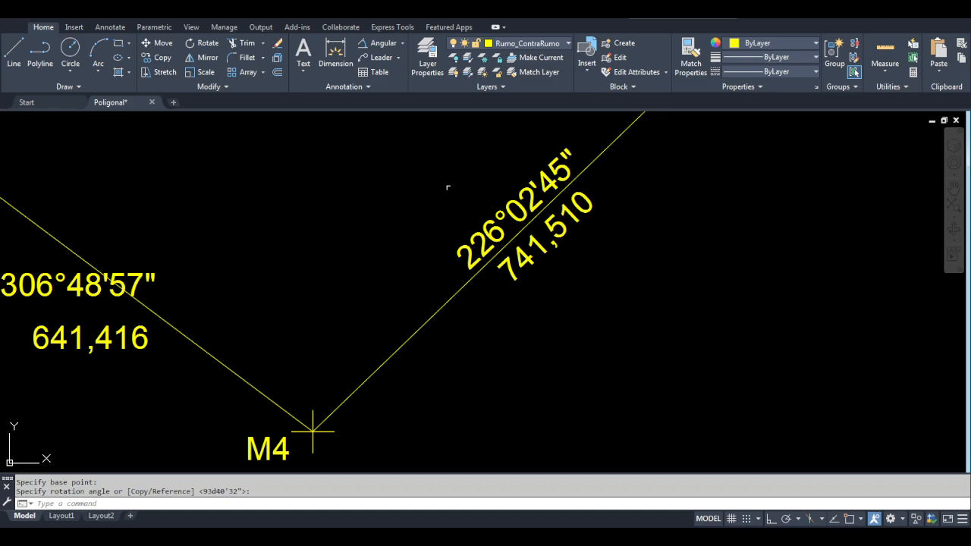
Step: Rotate the M4–M1 angle text about its first digit so it runs parallel to line M4–M1
scroll(442, 229, down, 2)
middle_drag(235, 284, 367, 321)
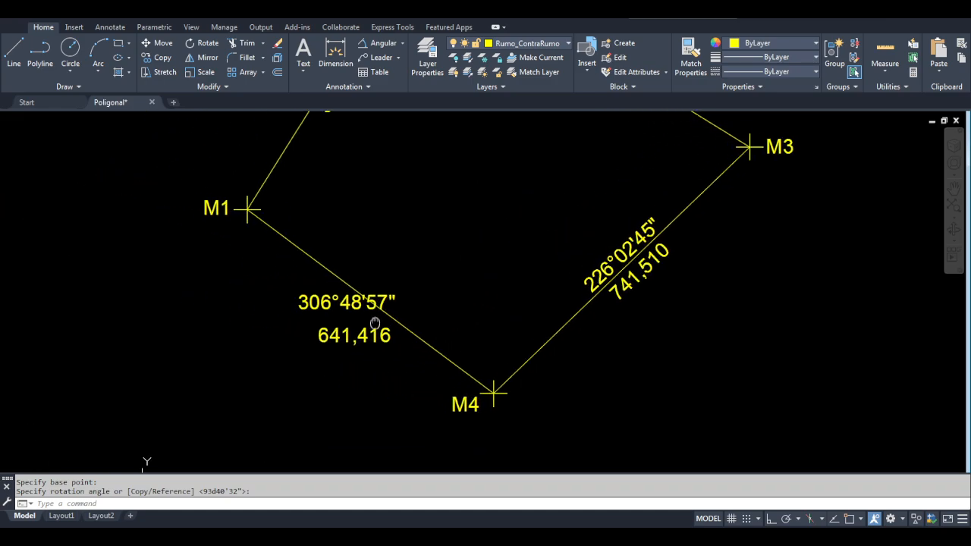
key(Return)
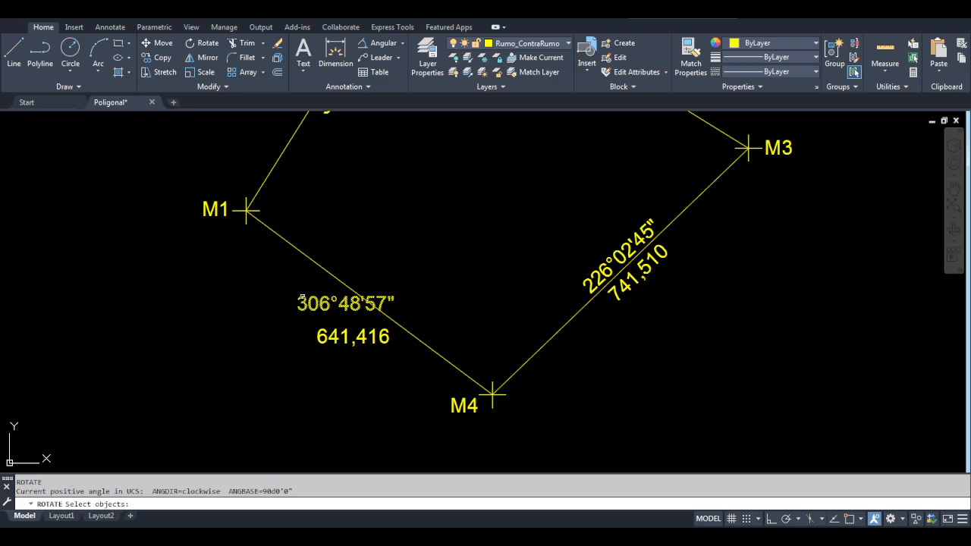
click(302, 304)
key(Return)
click(301, 307)
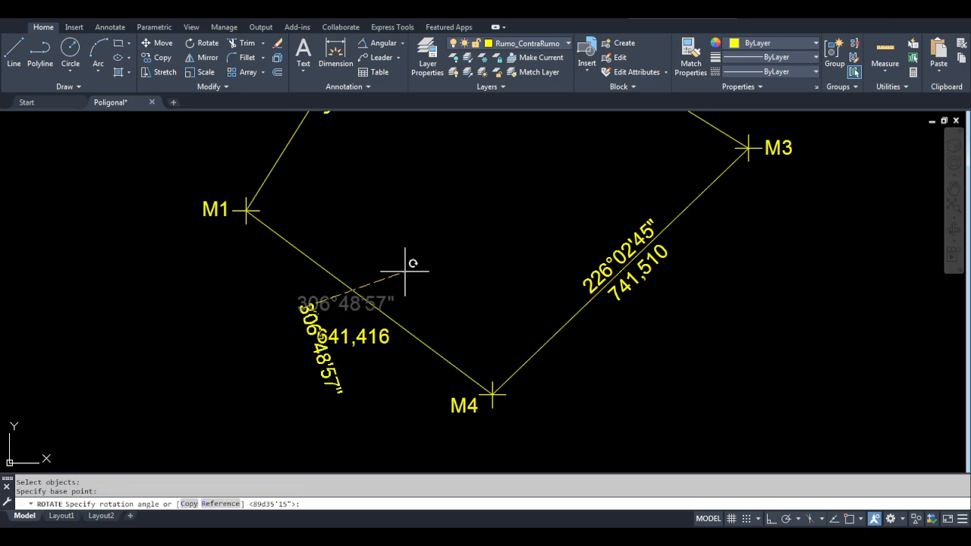
click(372, 215)
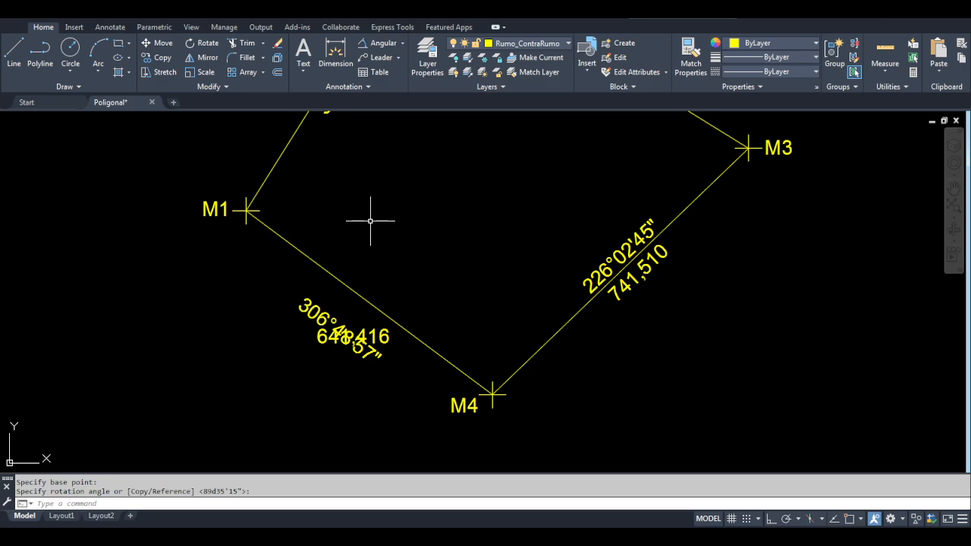
Step: Move the M4–M1 angle text to the inner side of line M4–M1, near its midpoint
text(m)
key(Return)
click(317, 314)
key(Return)
click(310, 314)
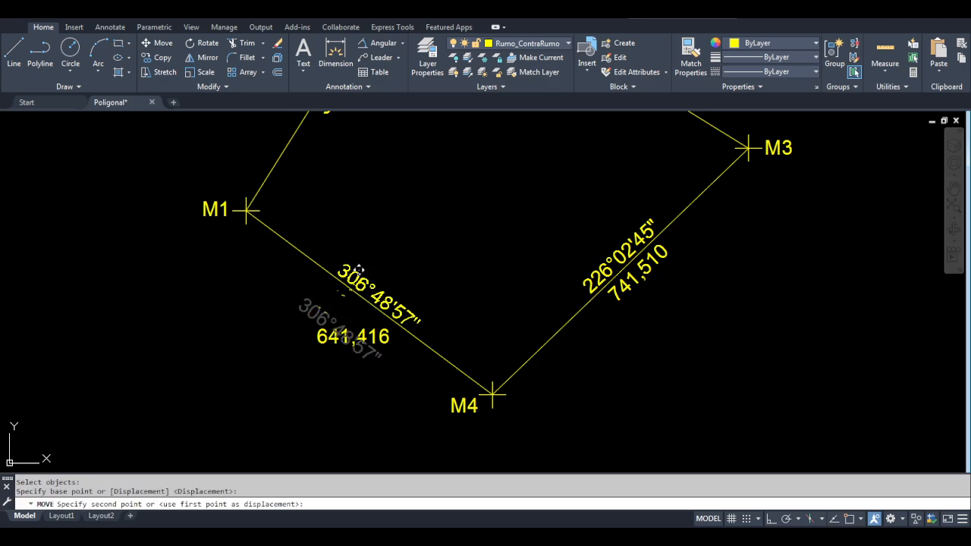
click(354, 276)
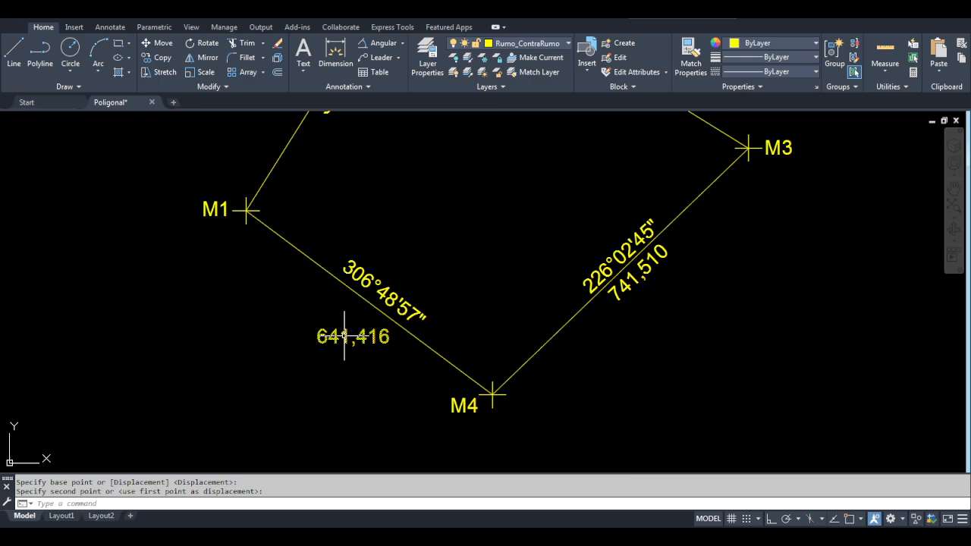
Step: Rotate the M4–M1 length text about its first digit so it runs parallel to line M4–M1
text(ro)
key(Return)
click(323, 347)
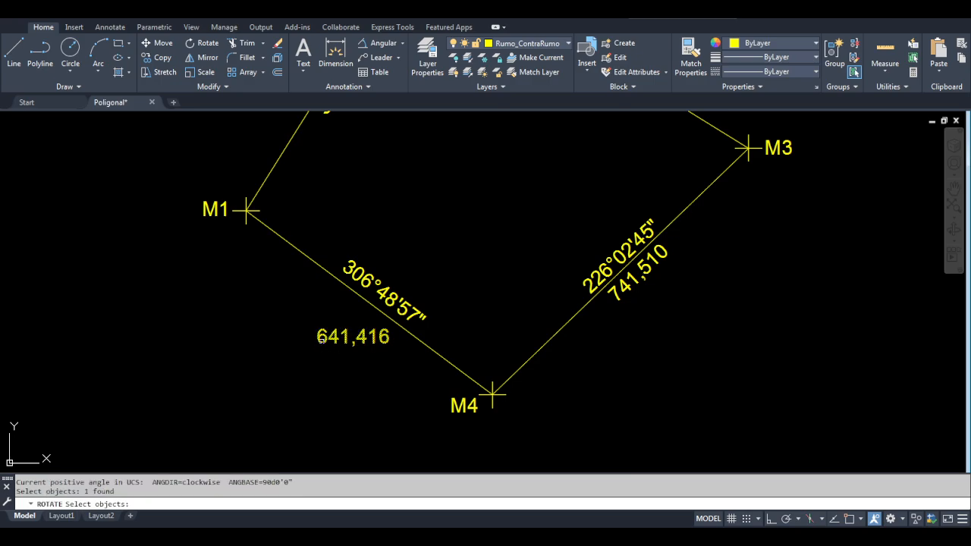
key(Return)
click(323, 346)
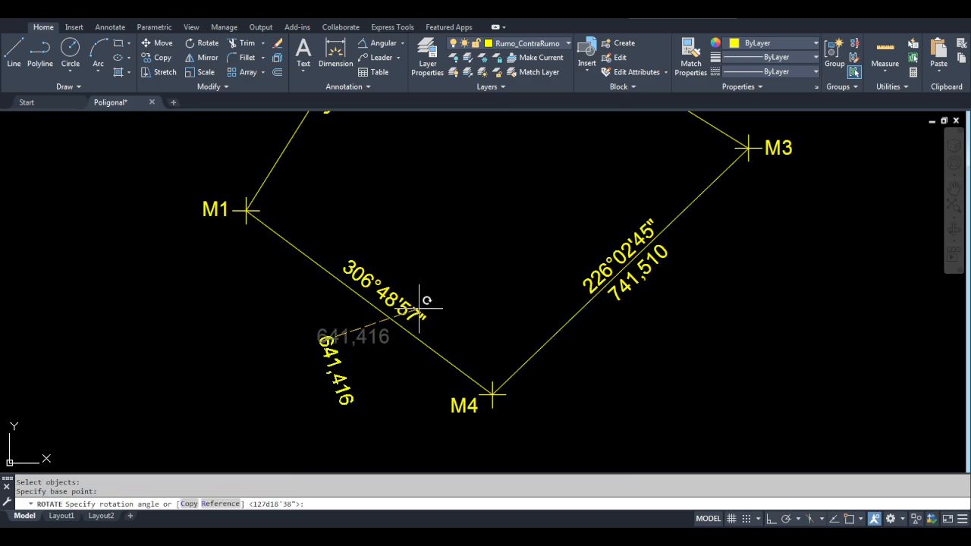
click(429, 204)
Step: Move the M4–M1 length text close to the outer side of line M4–M1, opposite the angle text
text(m)
key(Return)
click(343, 335)
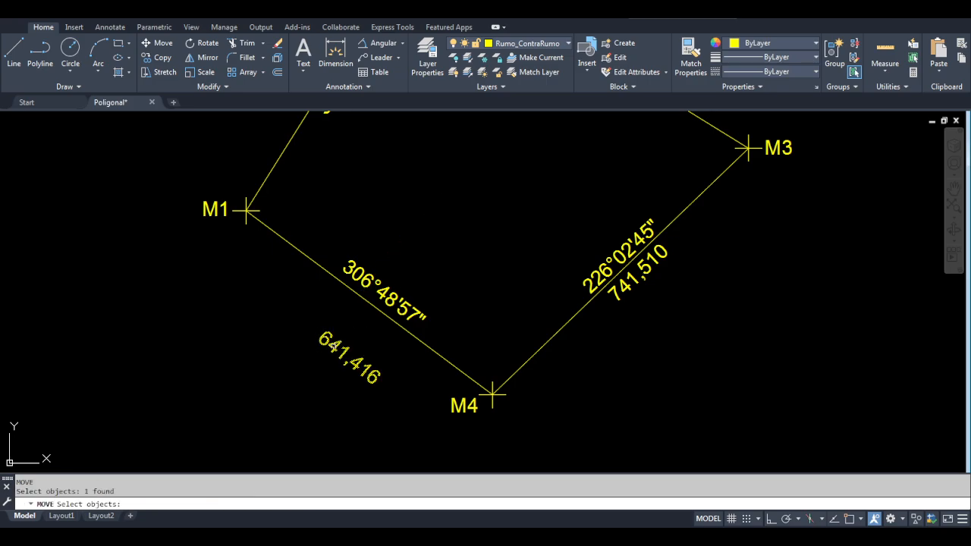
key(Return)
click(338, 346)
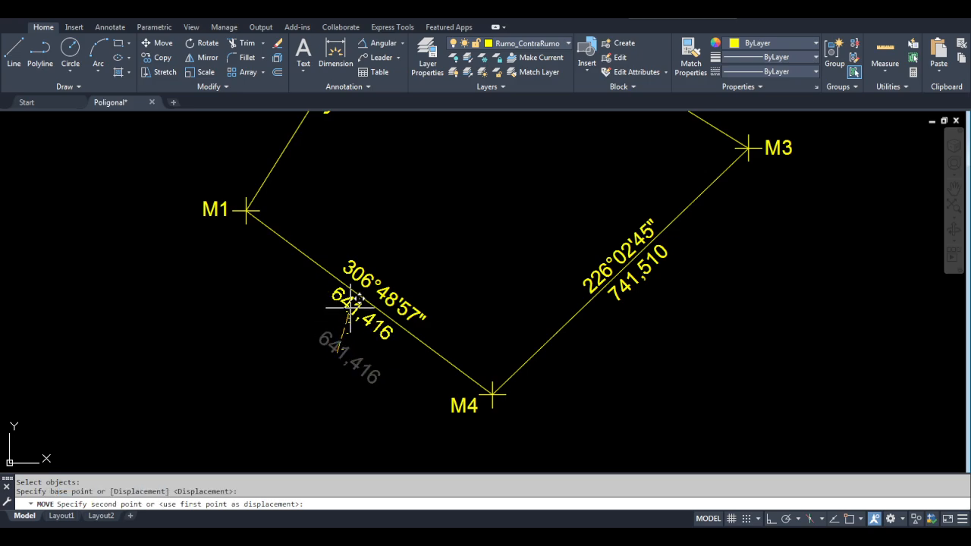
click(352, 304)
Step: Move the M4–M1 angle text slightly closer to the inner side of line M4–M1
key(Return)
click(366, 282)
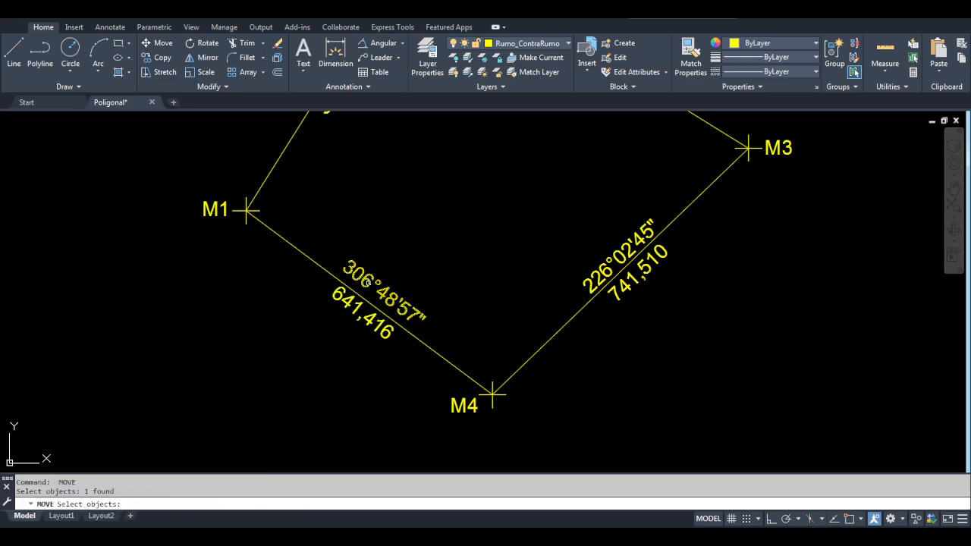
key(Return)
click(366, 282)
scroll(366, 273, up, 4)
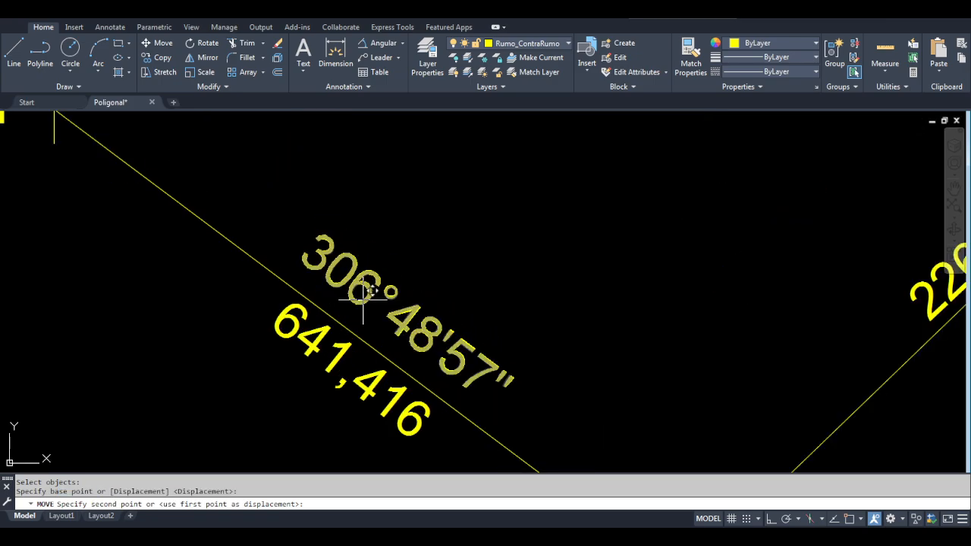
click(361, 307)
scroll(361, 306, down, 6)
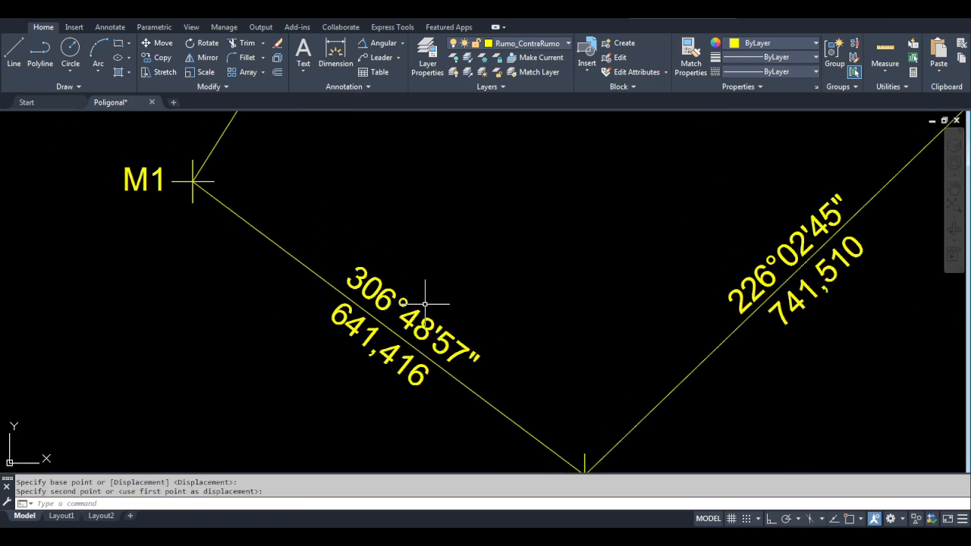
mouse_move(404, 330)
middle_down()
mouse_move(386, 336)
mouse_move(398, 353)
middle_up()
key(Escape)
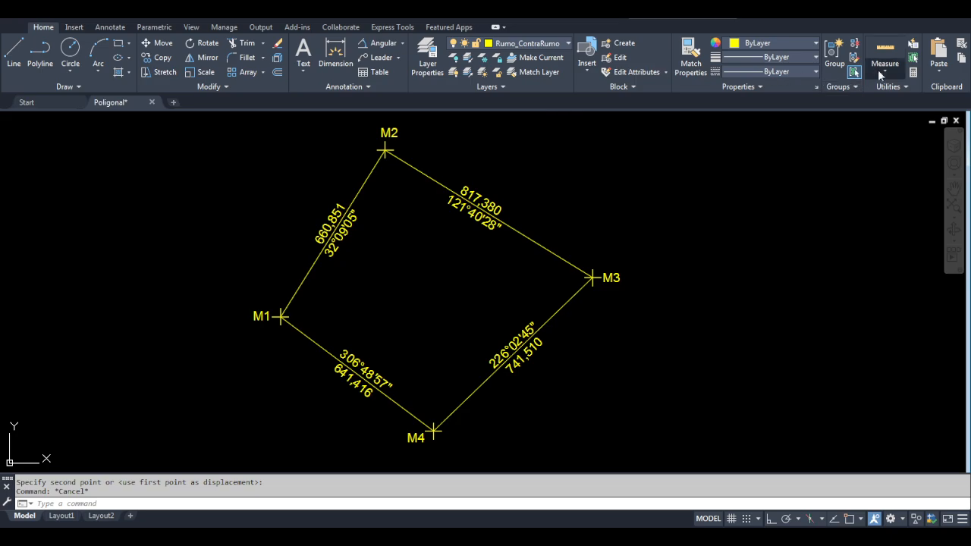
Step: Turn on object snap and measure the area enclosed by corners M1, M2, M3 and M4
click(892, 196)
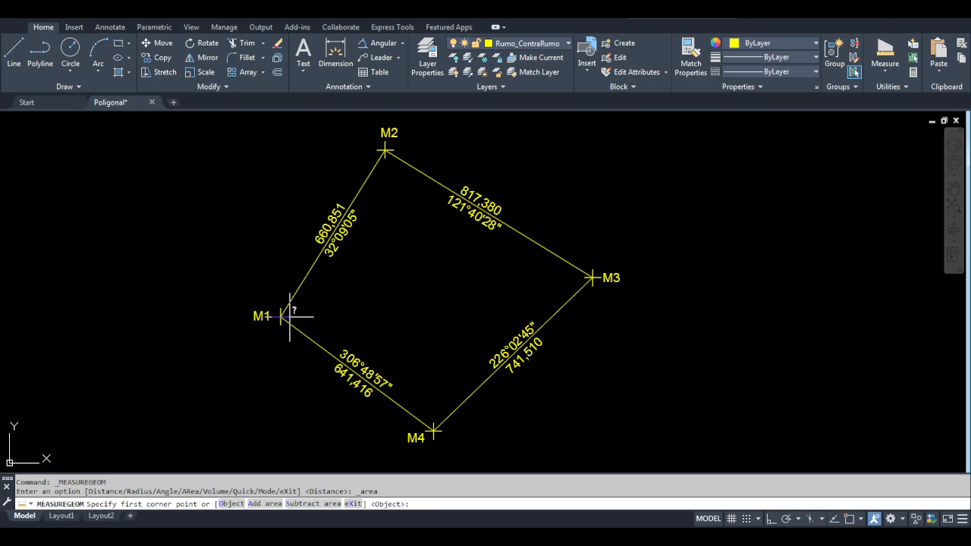
click(850, 520)
key(Tab)
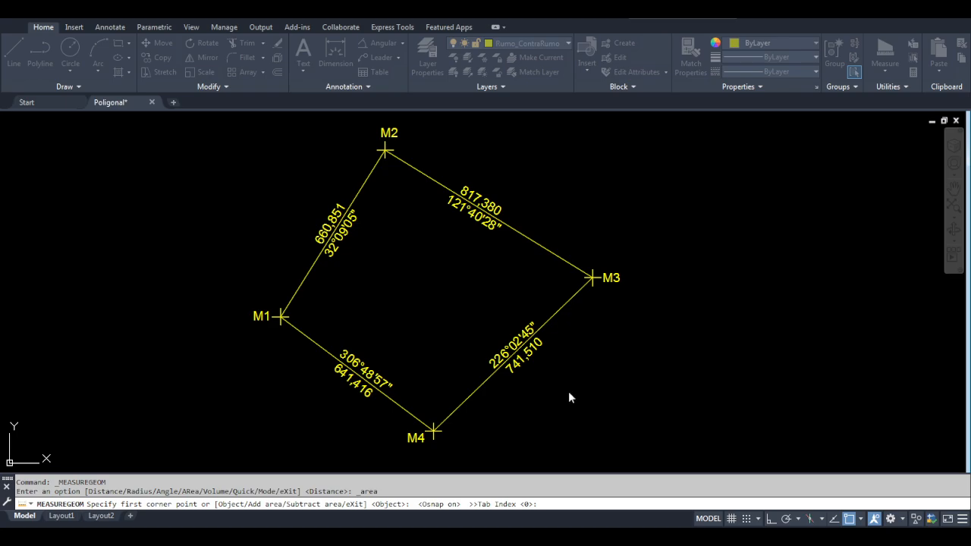
key(Escape)
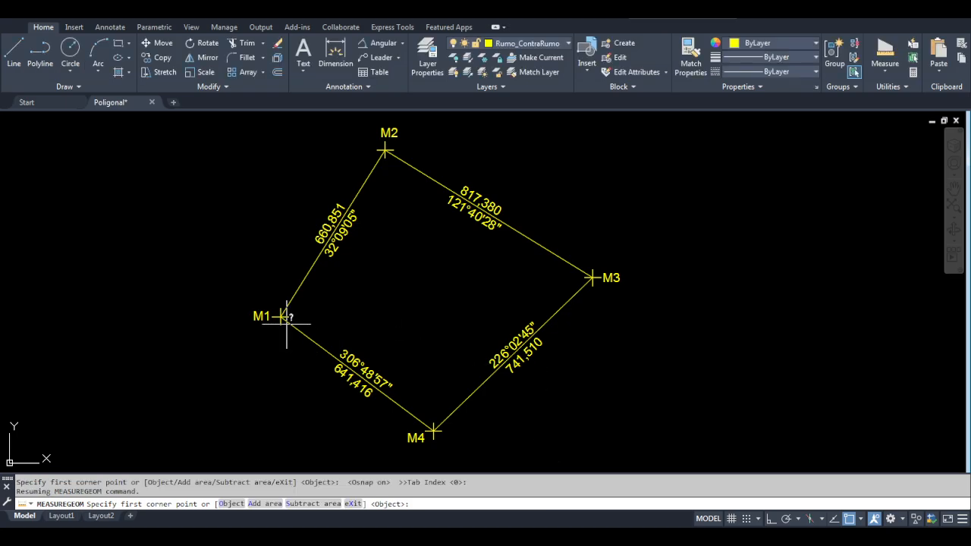
click(280, 316)
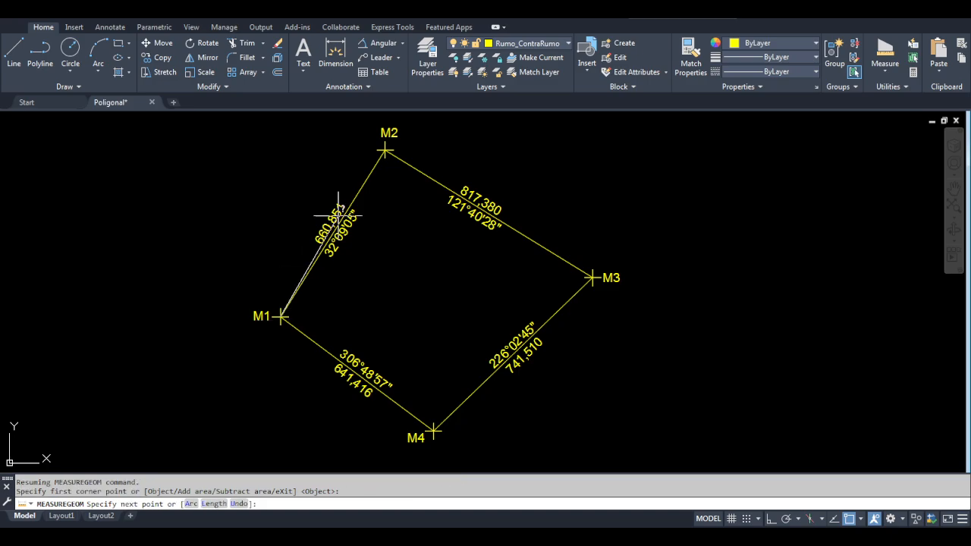
click(385, 149)
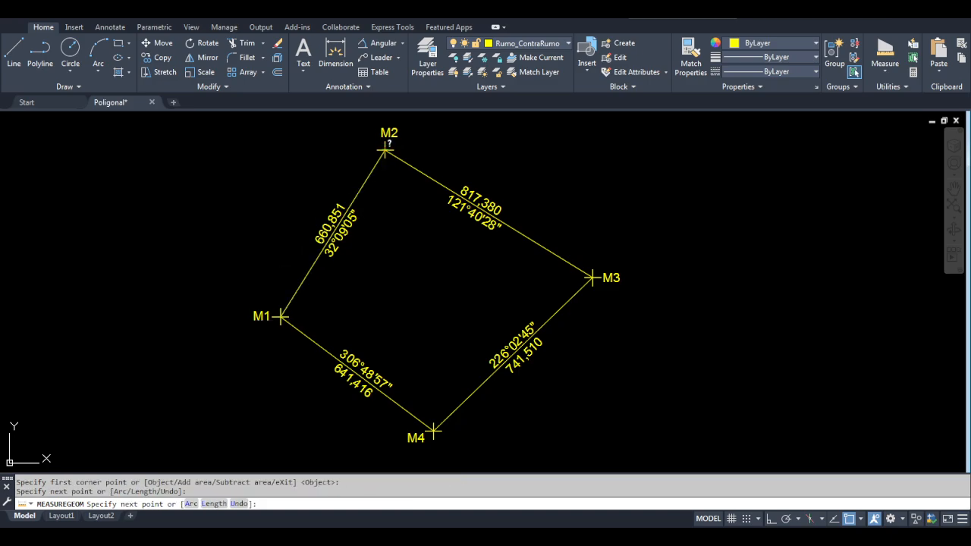
click(592, 278)
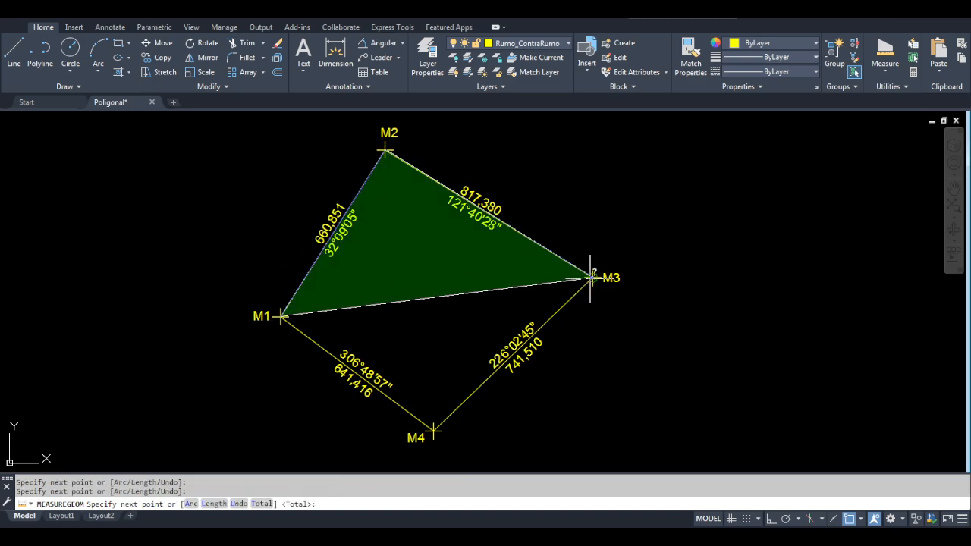
click(436, 424)
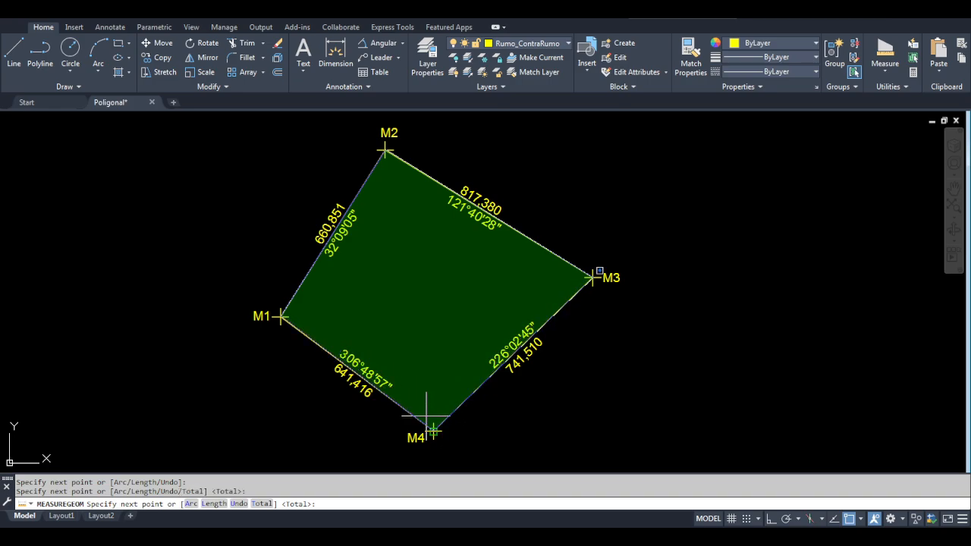
key(Return)
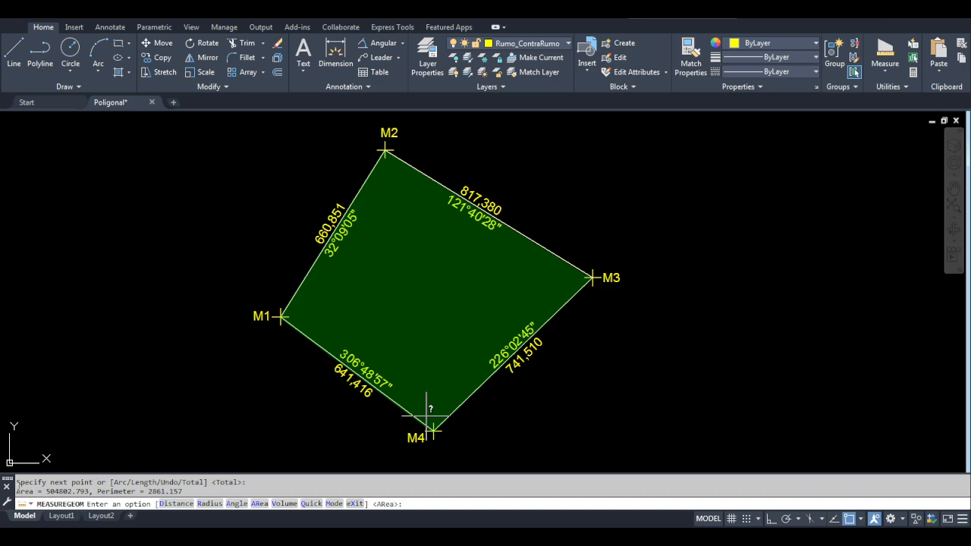
Step: Copy the area and perimeter result from the command history and paste it as text inside the traverse
drag(195, 493, 16, 486)
key(ctrl+c)
key(ctrl+v)
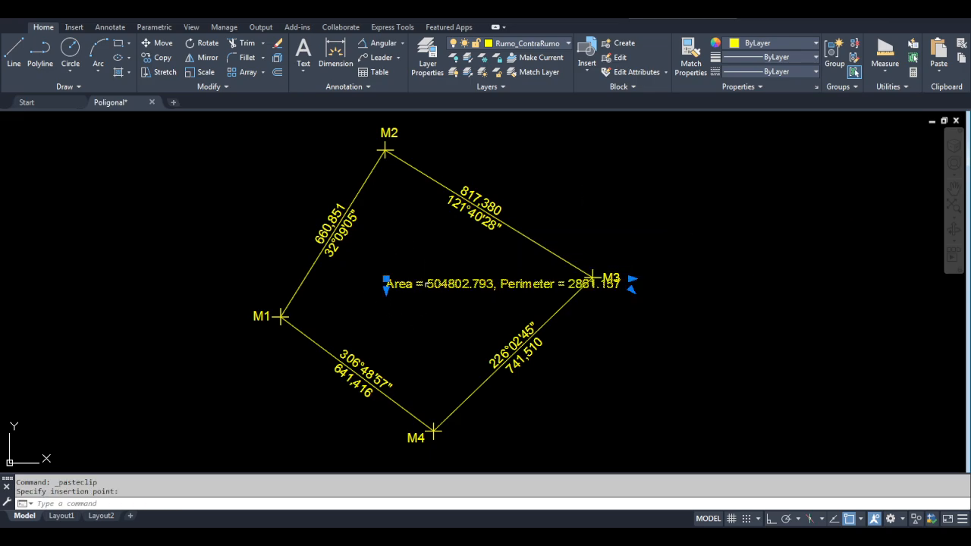
click(386, 286)
key(Escape)
Step: Split the pasted text into two lines, removing the comma so that Perimeter starts the second line
double_click(495, 285)
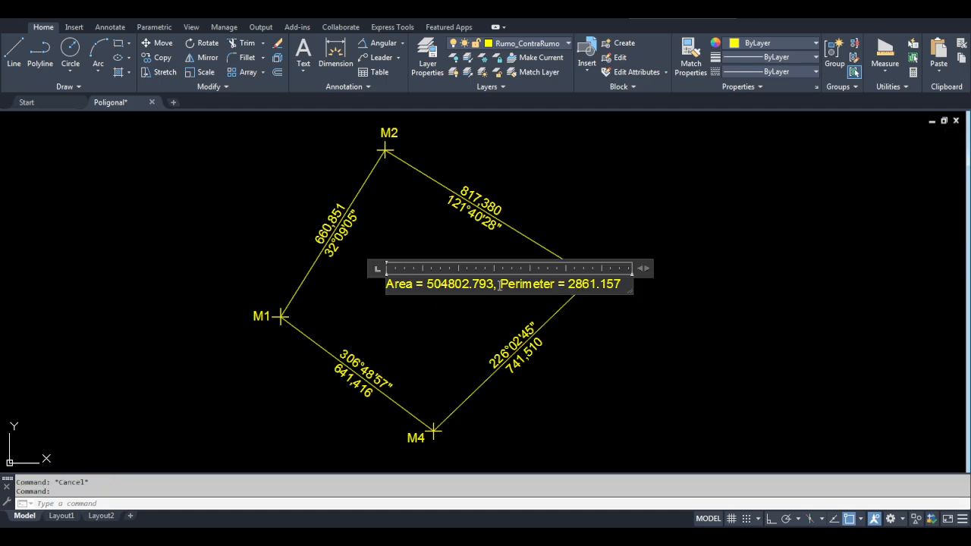
key(BackSpace)
key(BackSpace)
key(Return)
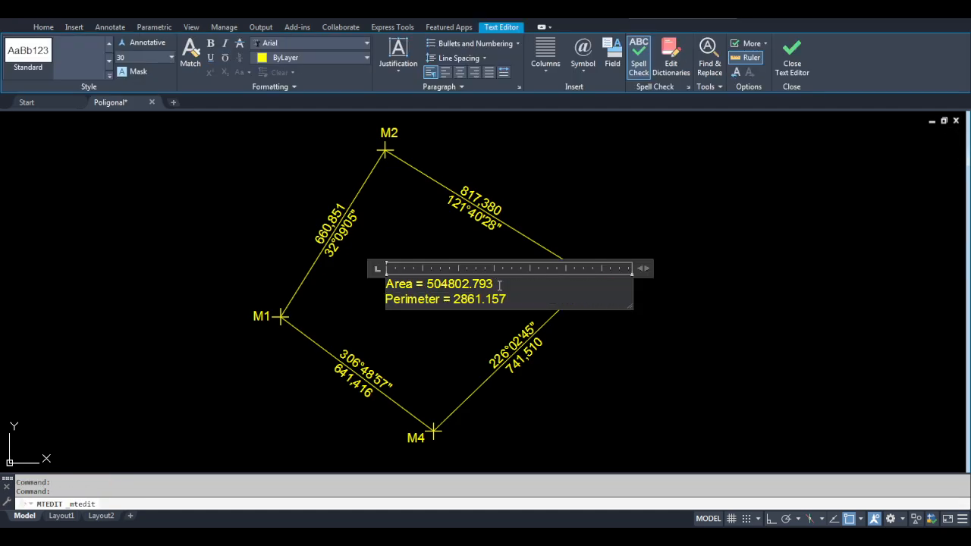
Step: Correct the label on the first text line to "Área"
click(395, 283)
key(BackSpace)
text(a)
key(BackSpace)
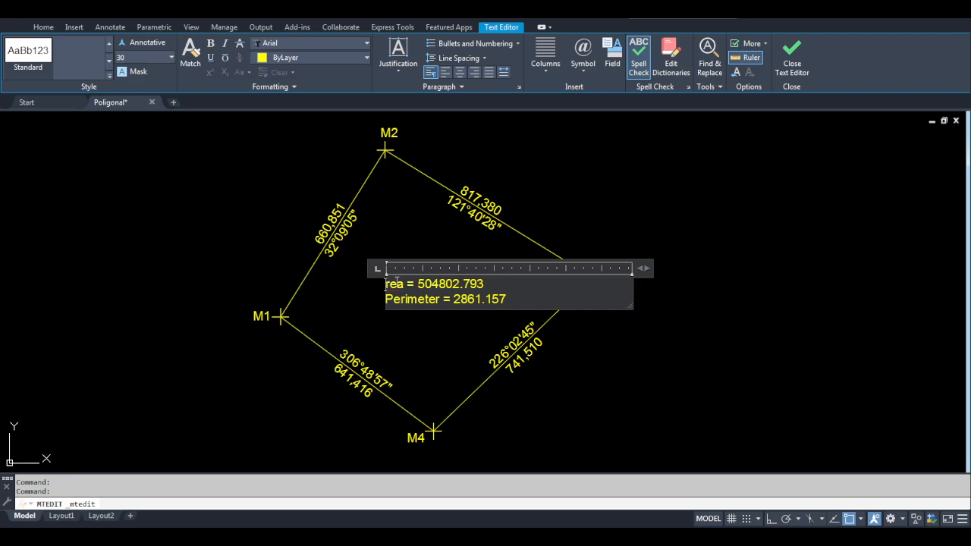
text(Á)
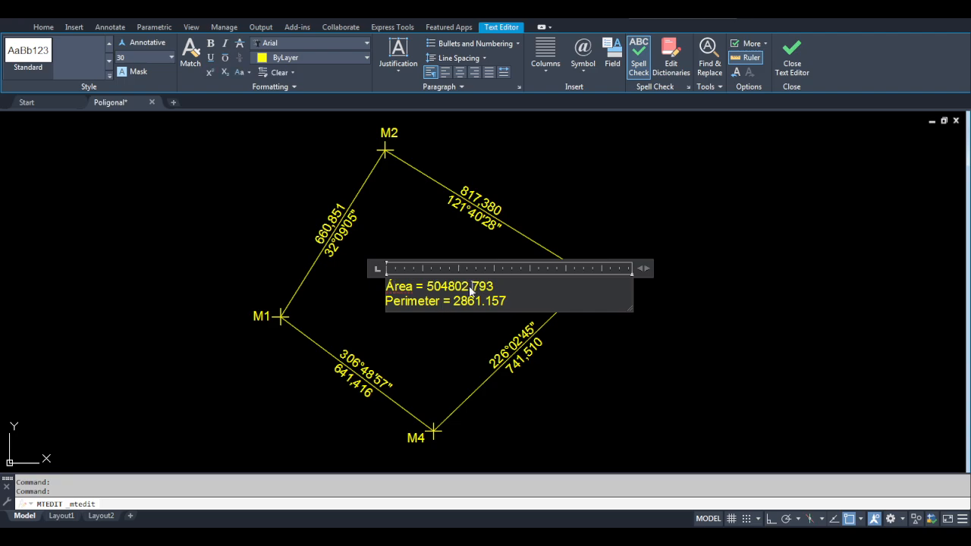
Step: Rewrite the area value as 504802,7930 m2 and format its unit's 2 as superscript
text(,)
text( mn)
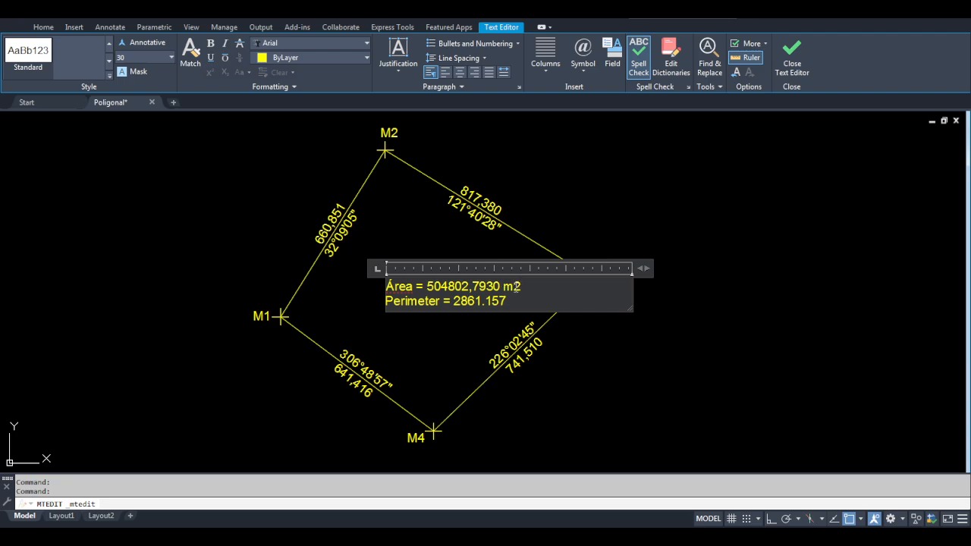
drag(514, 287, 520, 287)
click(210, 72)
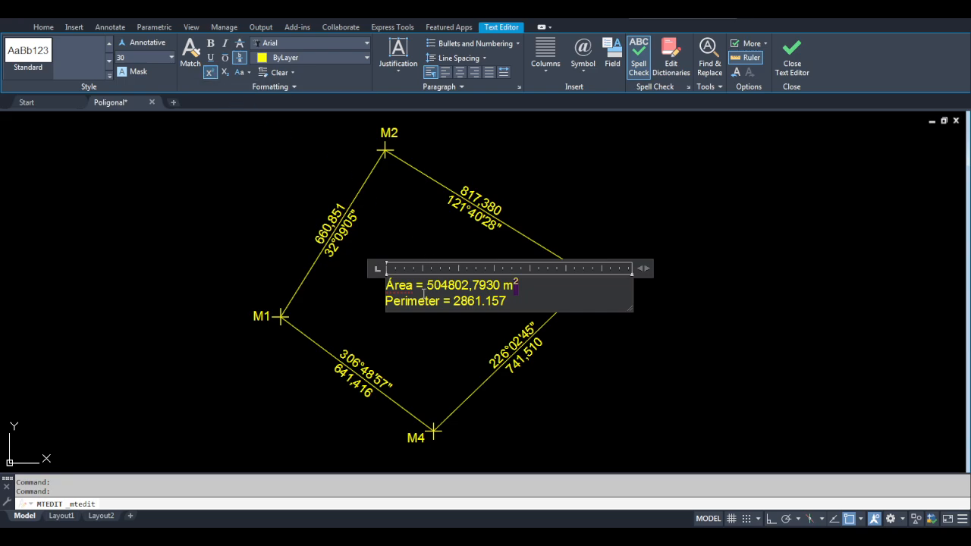
Step: Change the second line's label to "Perímetro" and add the unit m after its value
drag(412, 287, 387, 305)
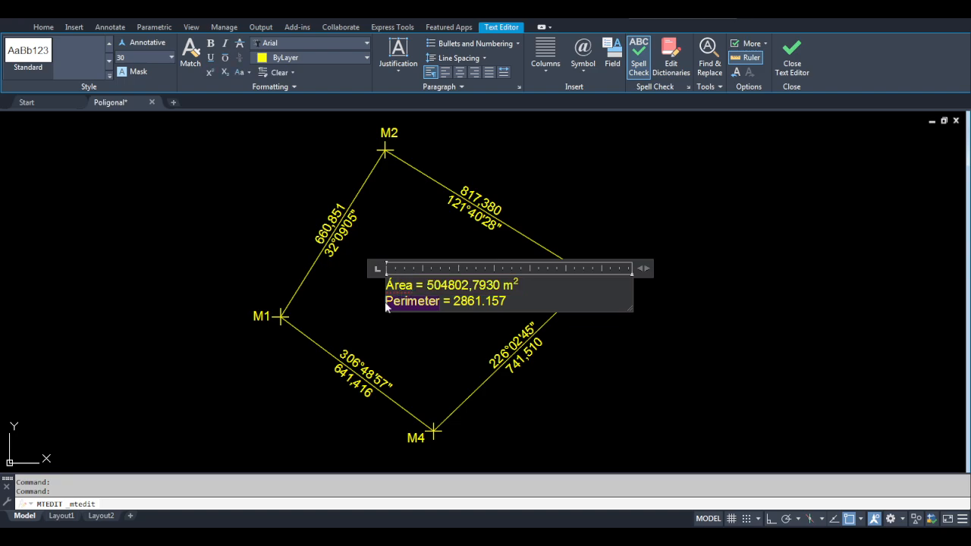
text(Perímetr)
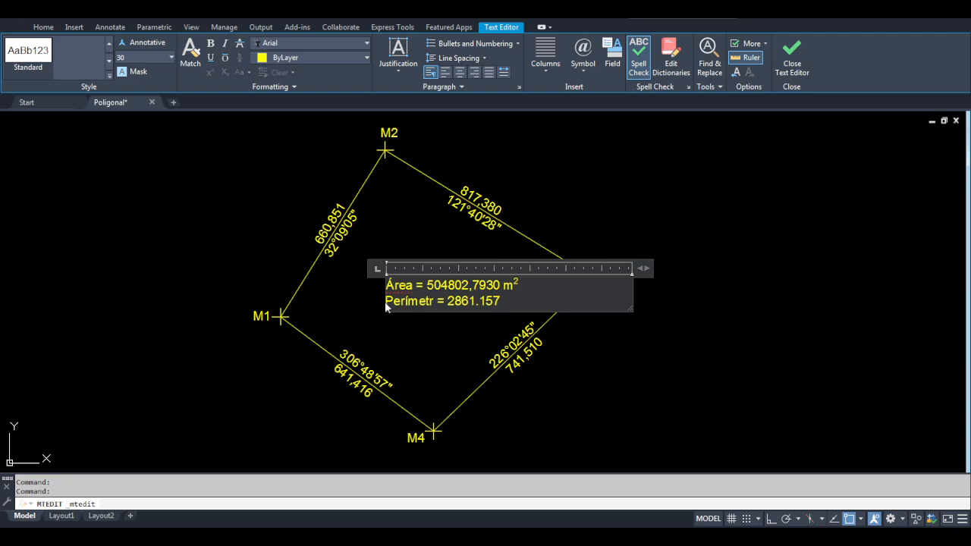
text(o)
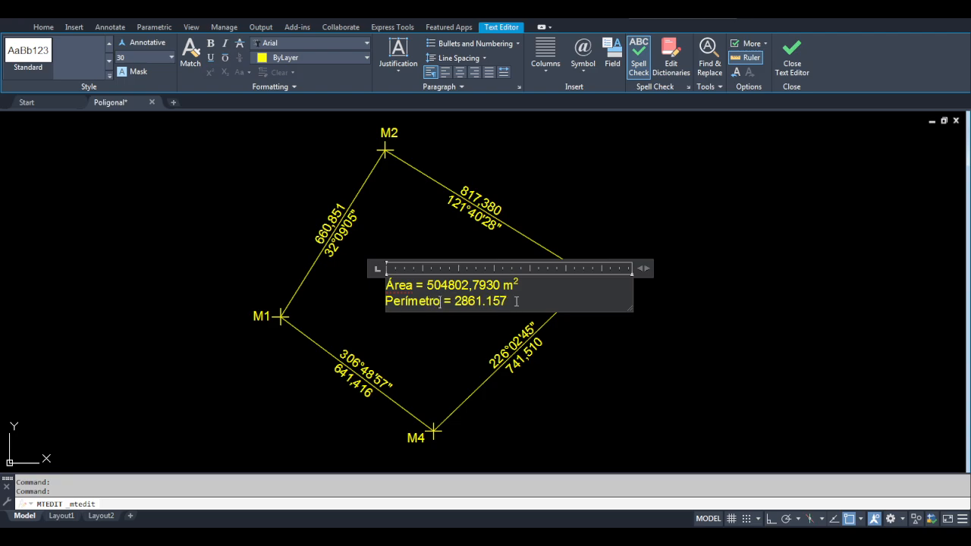
click(527, 299)
text(m)
click(669, 359)
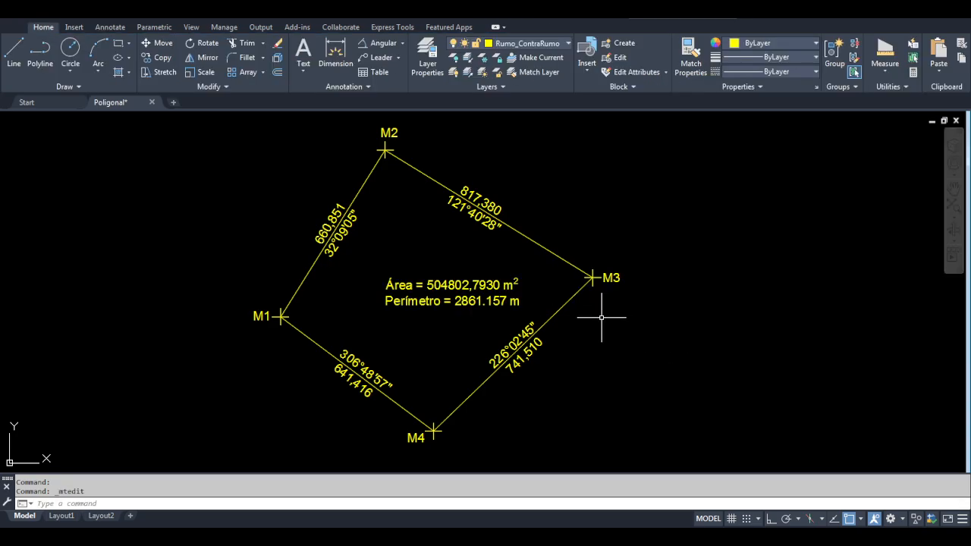
Step: Move the area and perimeter text slightly up and left to centre it inside the traverse
text(m)
key(Return)
click(459, 300)
key(Return)
click(386, 304)
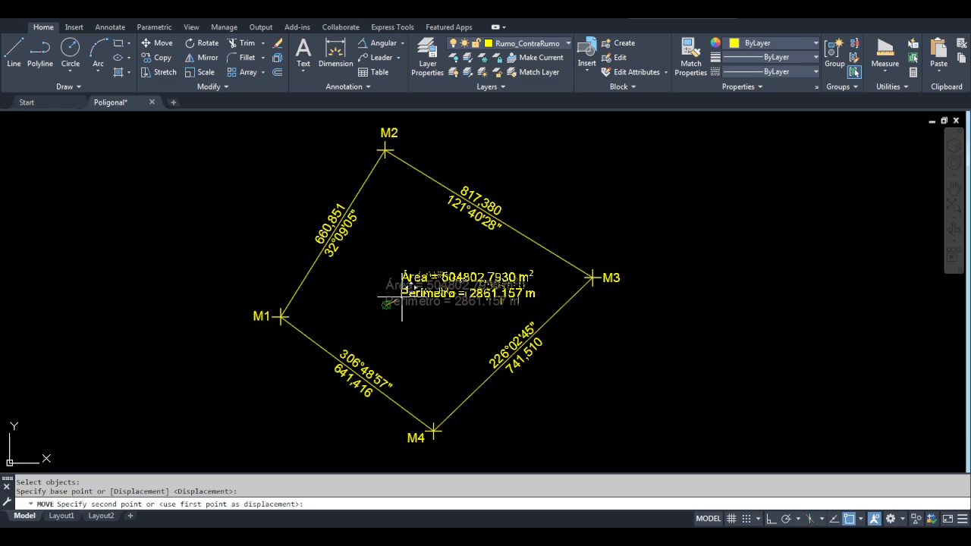
click(364, 295)
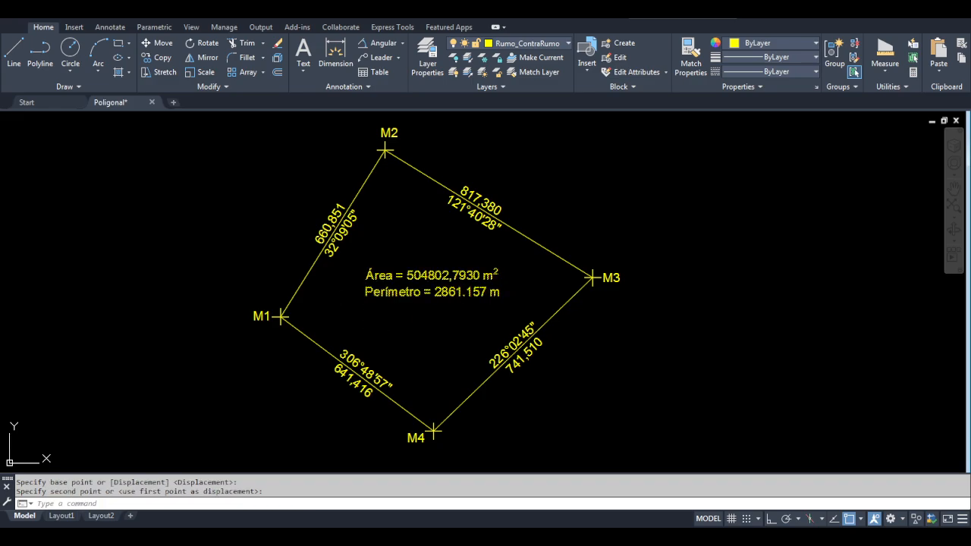
key(Escape)
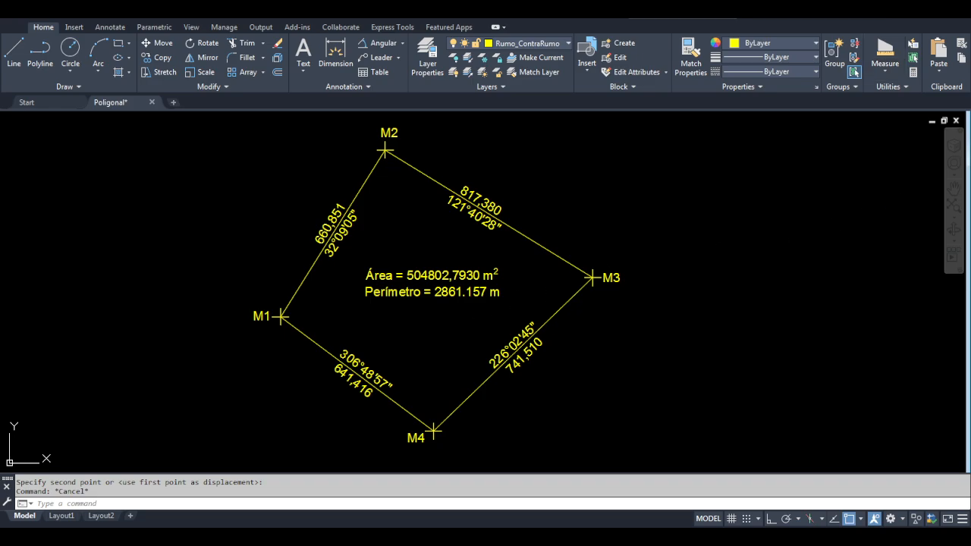
key(Escape)
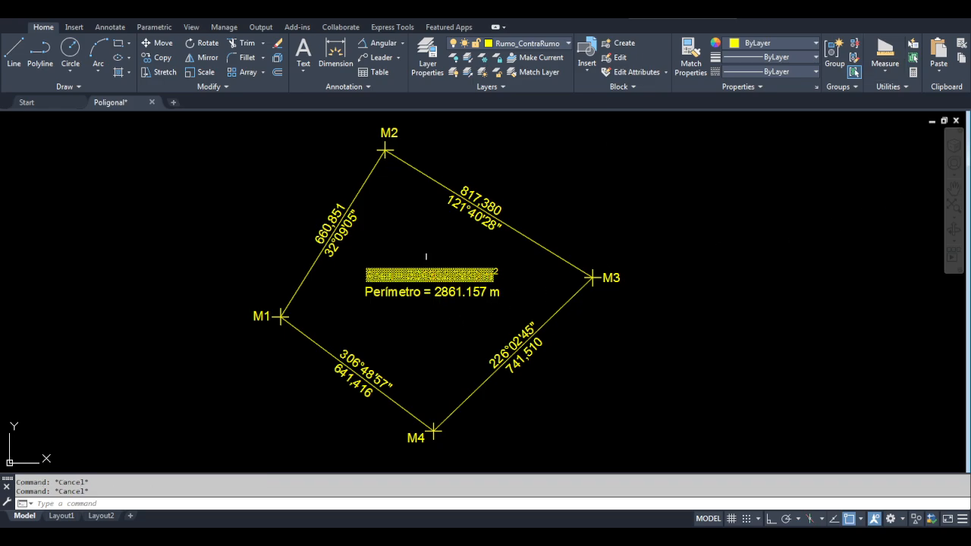
click(429, 284)
double_click(429, 285)
click(446, 328)
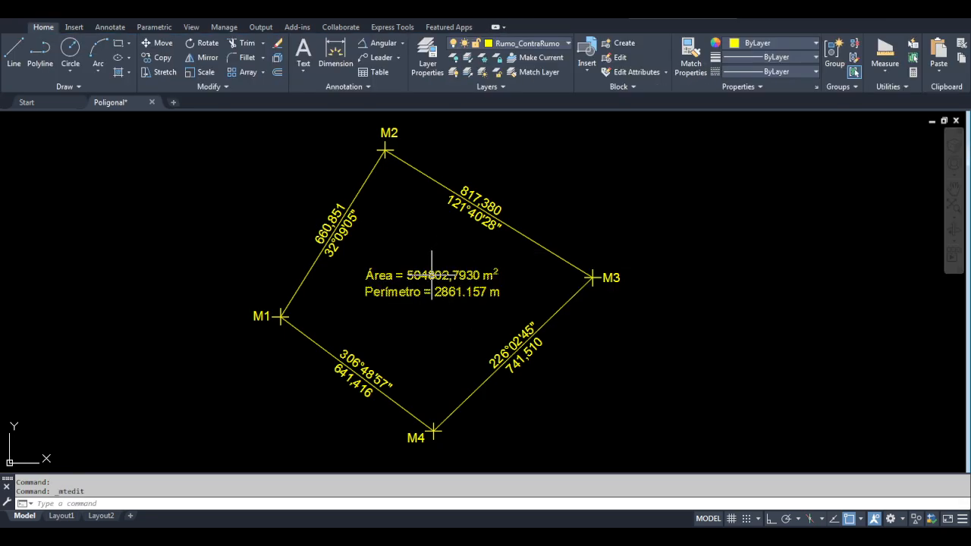
Step: Add a thousands point to the area value so it reads 504.802,7930
click(441, 286)
double_click(430, 276)
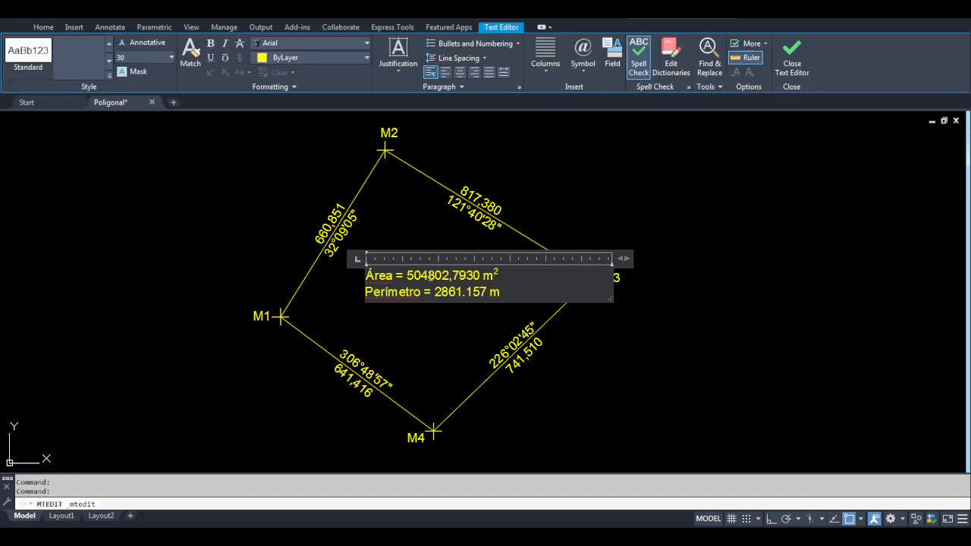
text(.)
click(461, 344)
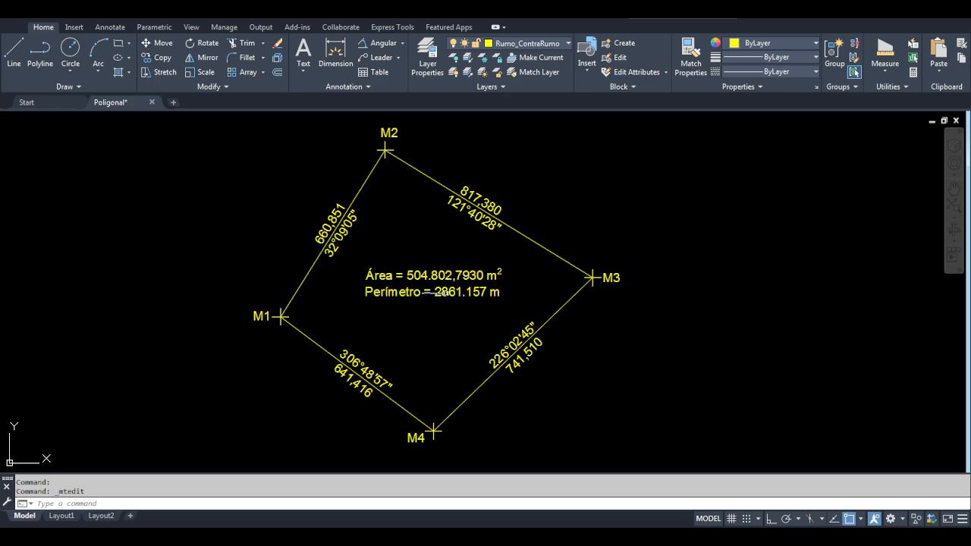
Step: Change the perimeter value to 2.861,157, using a decimal comma and a thousands point
double_click(439, 292)
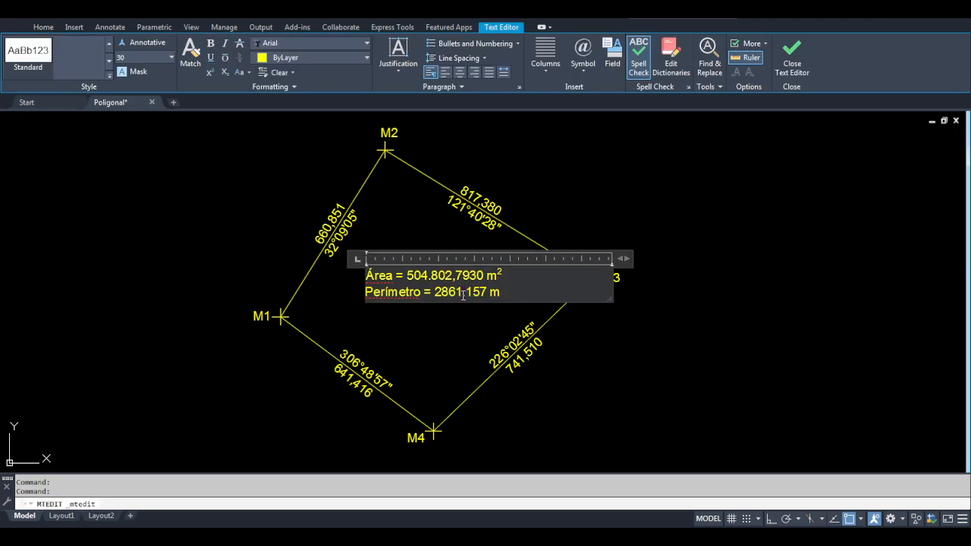
click(490, 345)
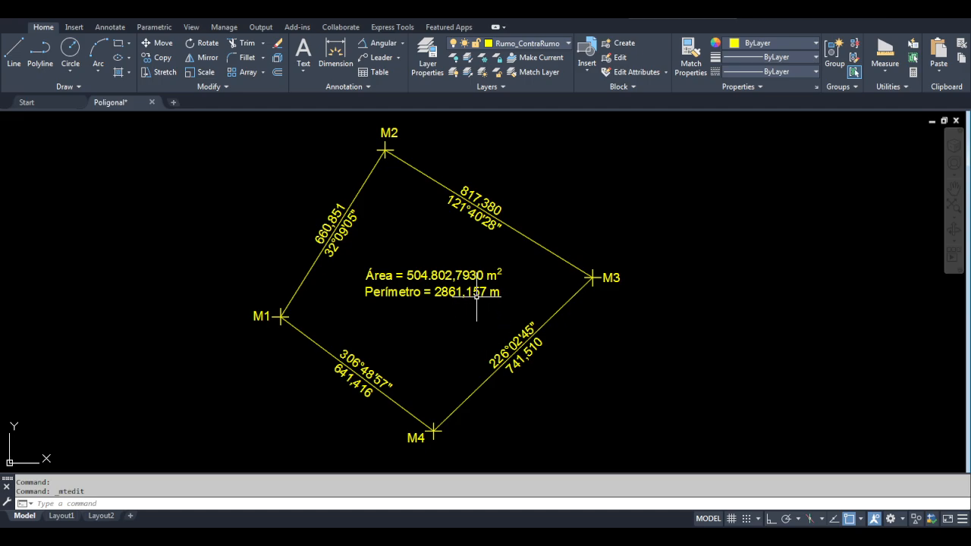
double_click(445, 293)
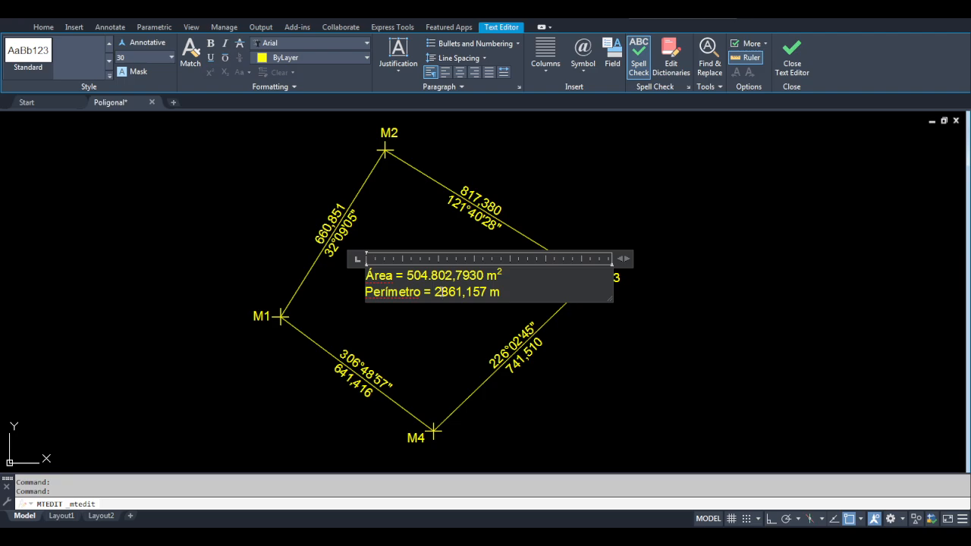
text(.)
click(483, 306)
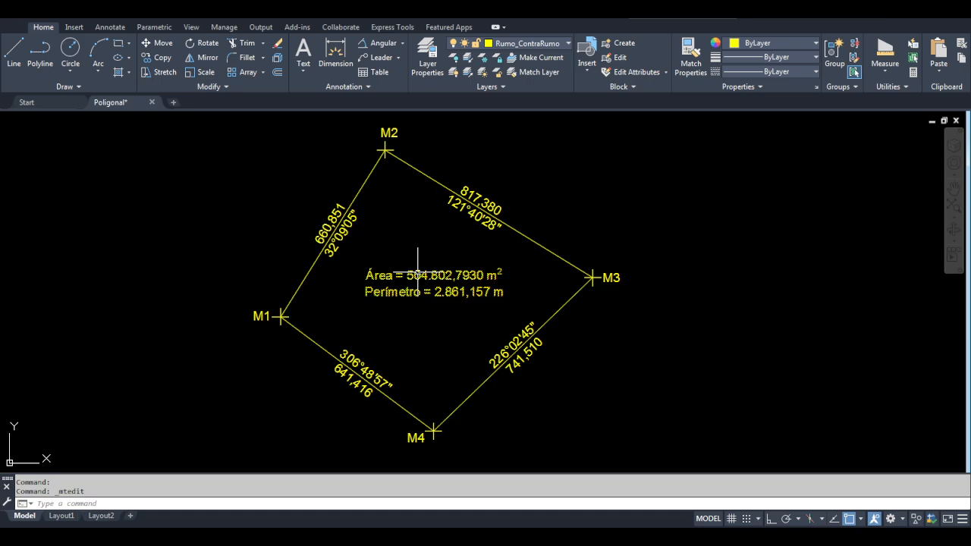
Step: Join the four traverse sides M1–M2, M2–M3, M3–M4 and M4–M1 into one polyline
text(join)
key(Return)
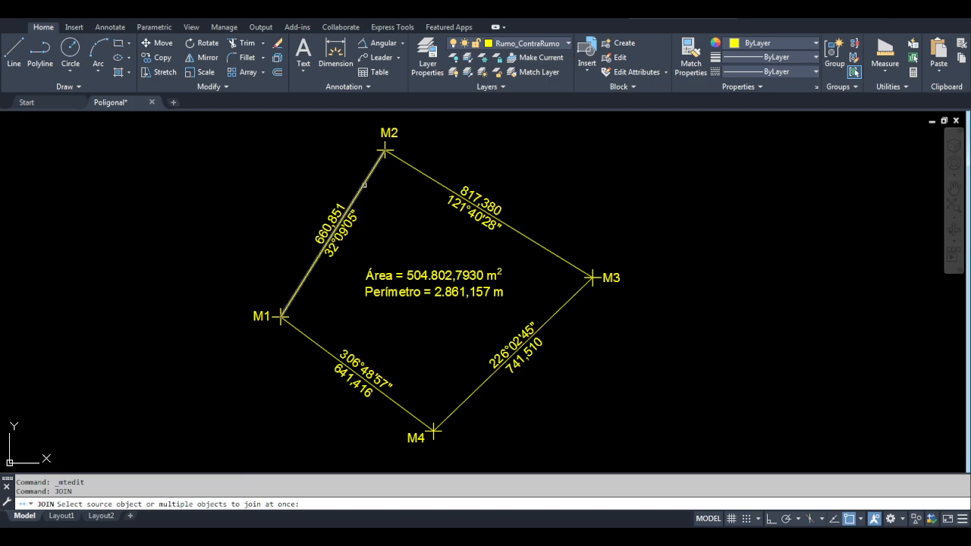
click(328, 245)
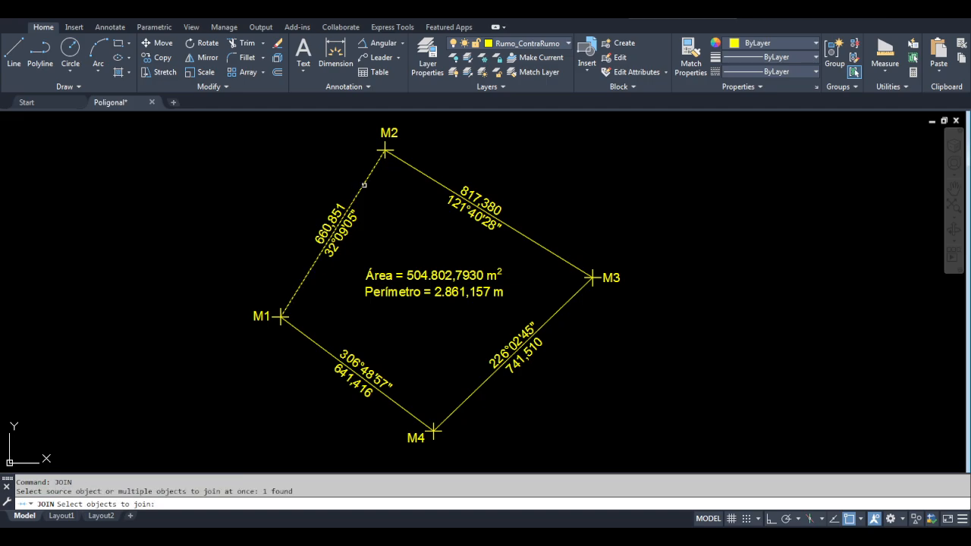
click(409, 166)
click(556, 314)
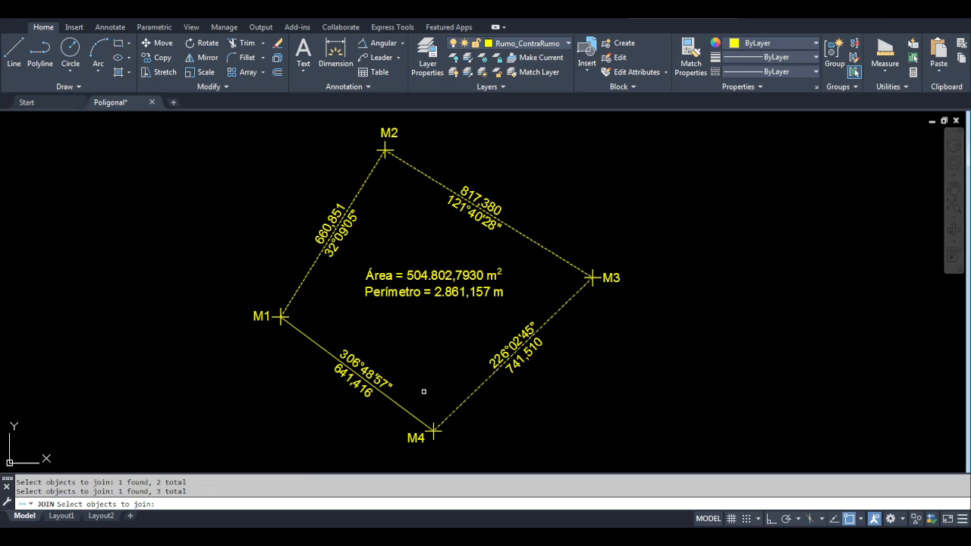
click(406, 409)
key(Return)
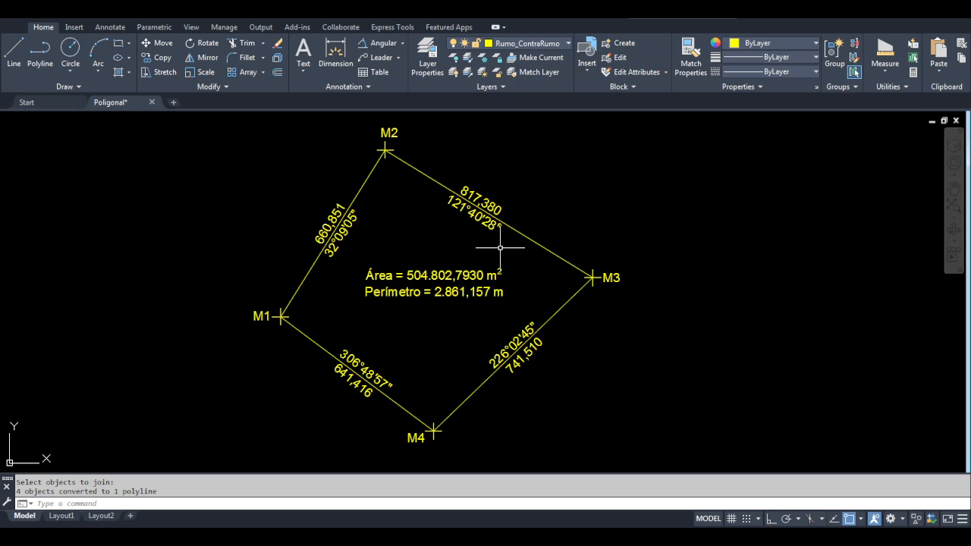
Step: List the properties of the joined traverse polyline, including its area, perimeter and vertex coordinates
text(LIST)
key(Return)
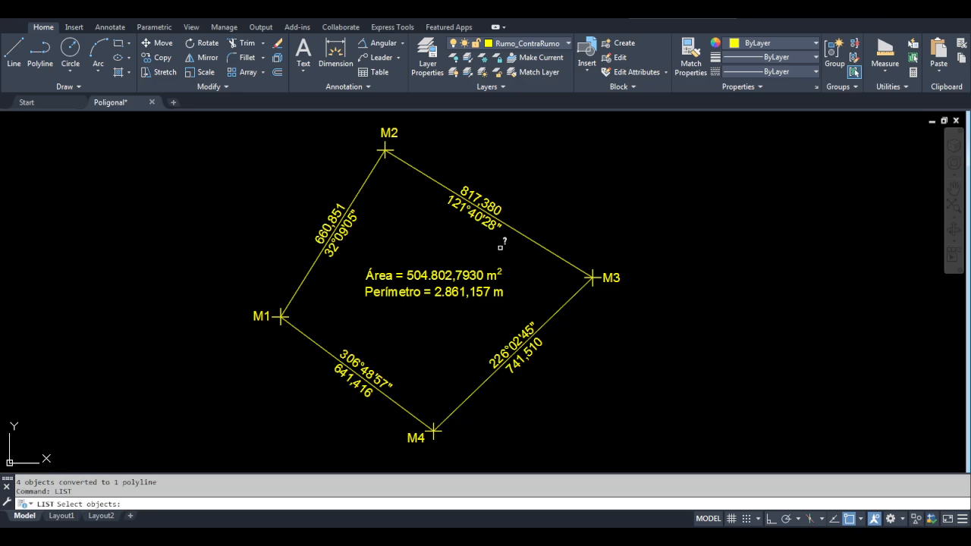
click(531, 236)
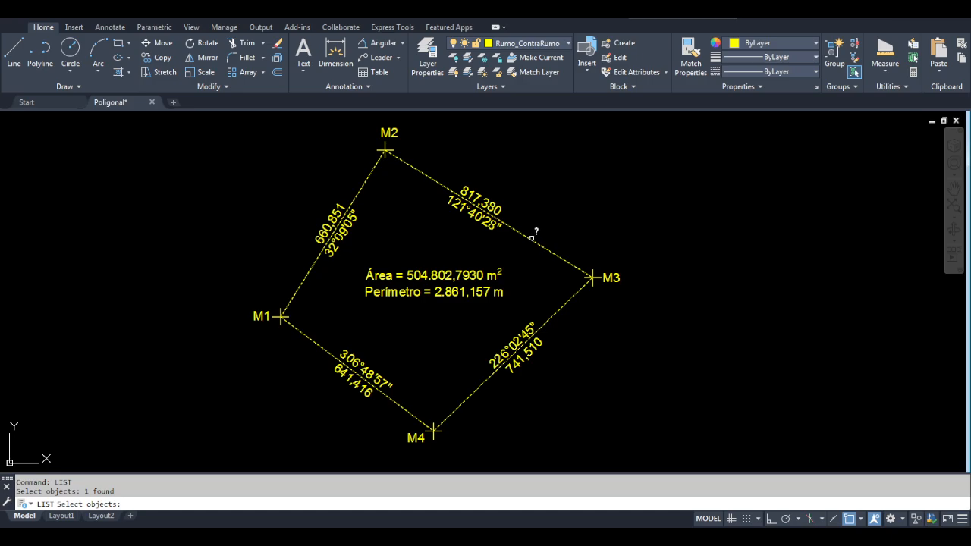
key(Return)
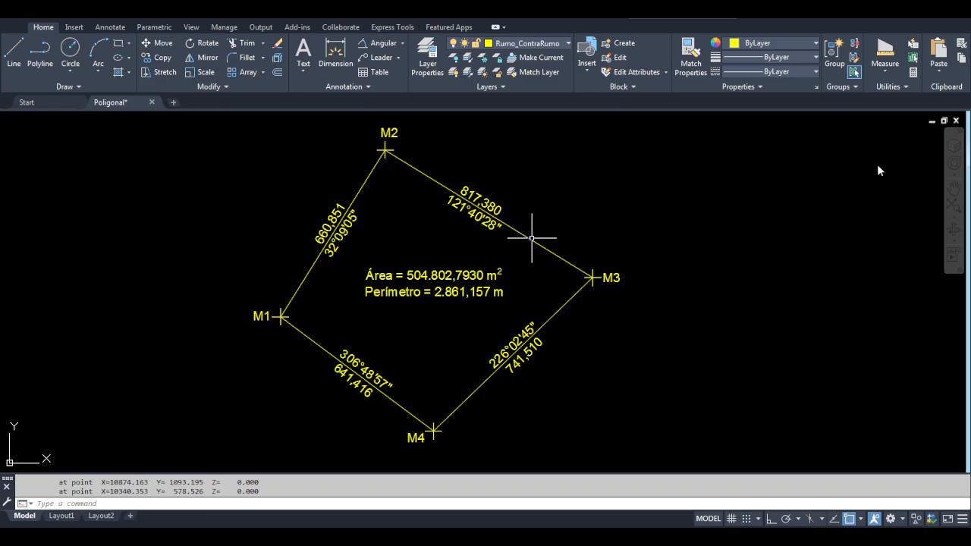
Step: Paste the polyline's listed area, perimeter and vertex coordinates as text in the empty area beside the traverse, above M3
key(ctrl+v)
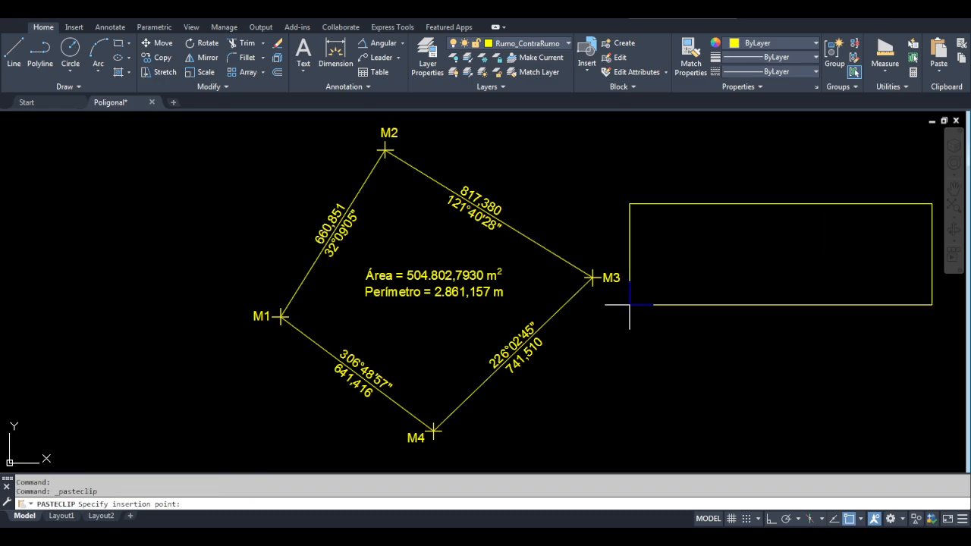
click(581, 234)
key(Escape)
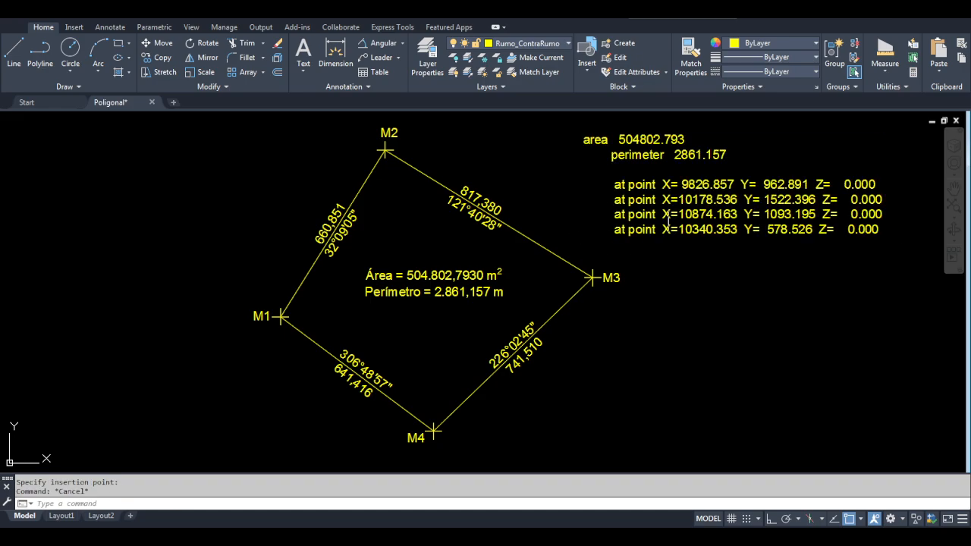
click(680, 134)
key(Escape)
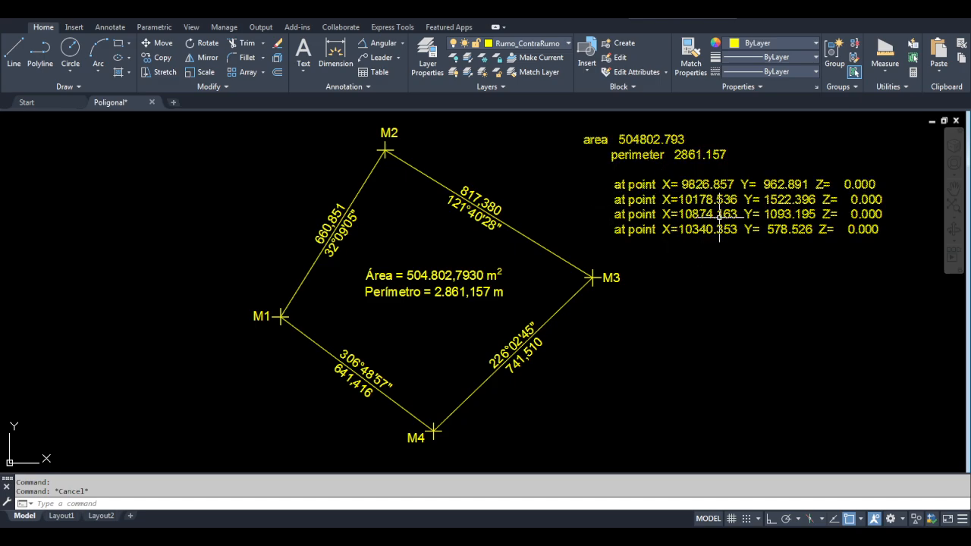
key(Escape)
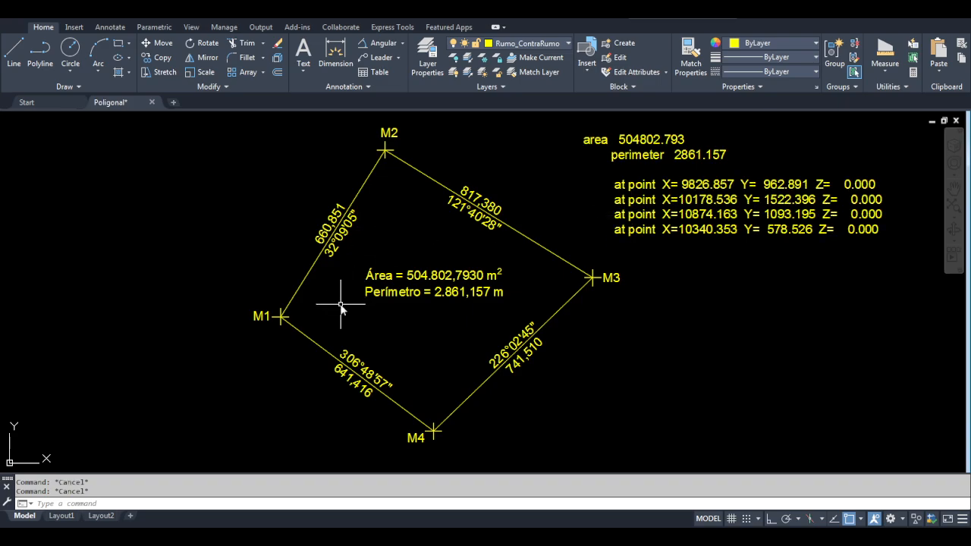
Step: Query the point coordinates of vertices M1, M2, M3 and M4 in turn with the ID command
text(id)
key(Return)
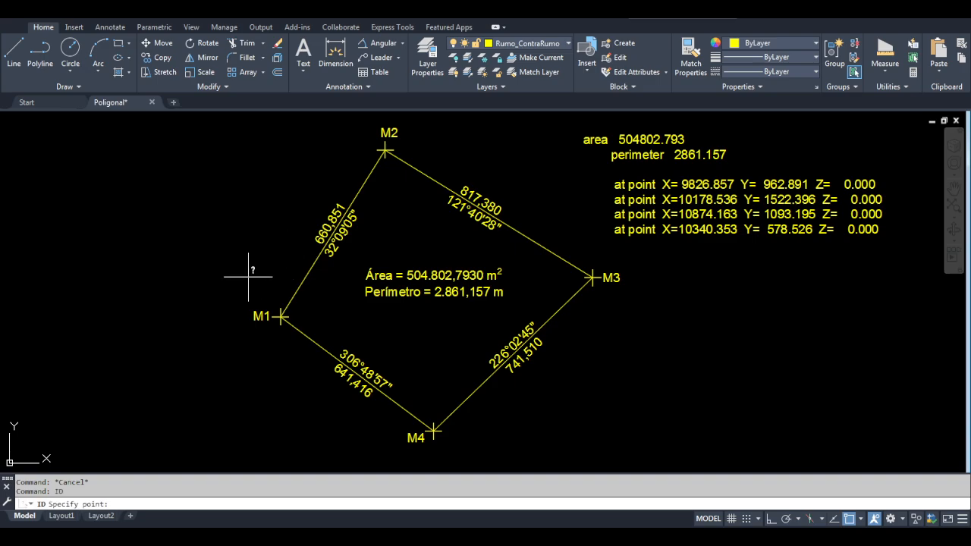
click(281, 316)
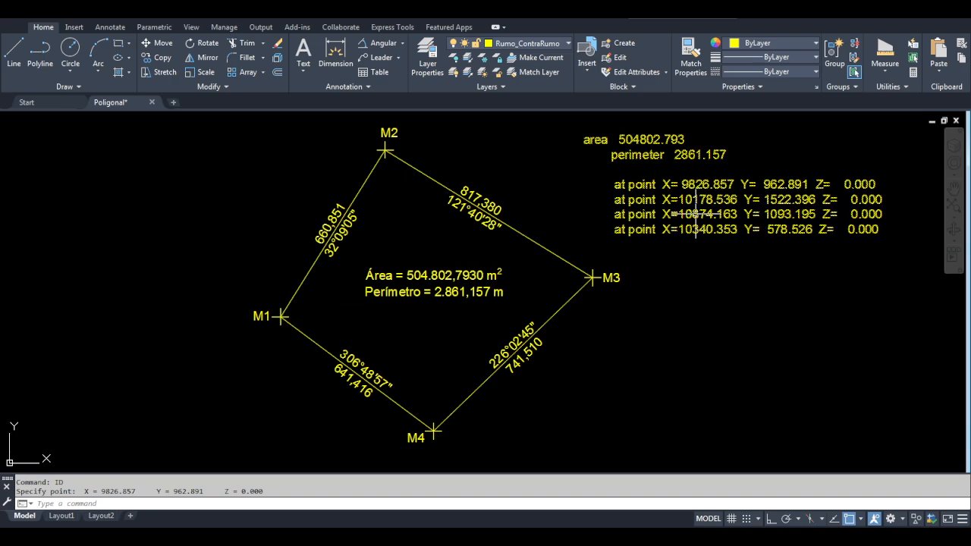
key(Return)
click(385, 149)
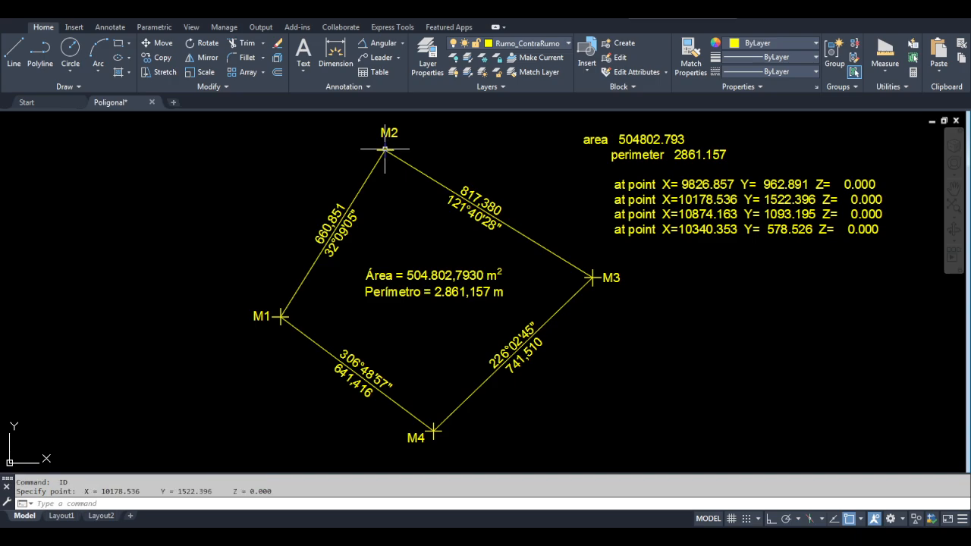
key(Return)
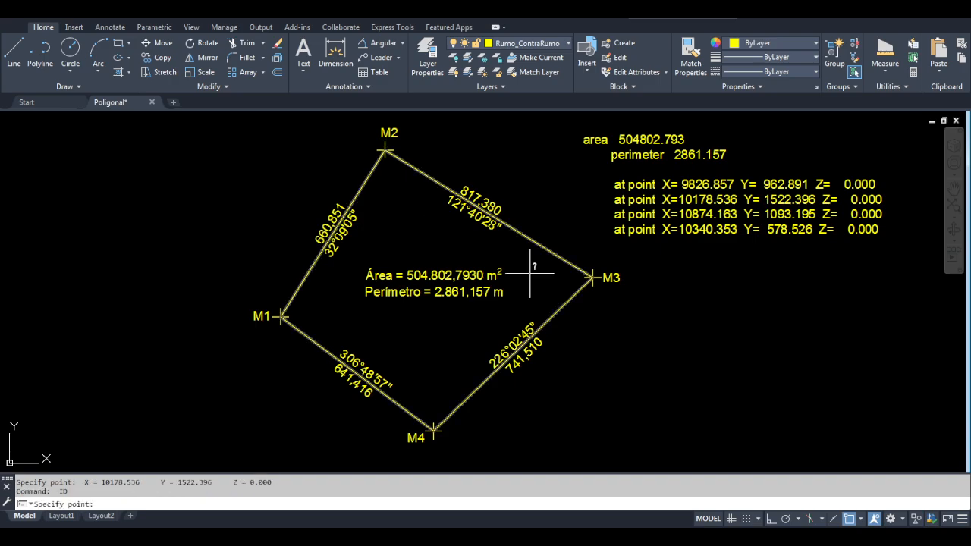
click(592, 278)
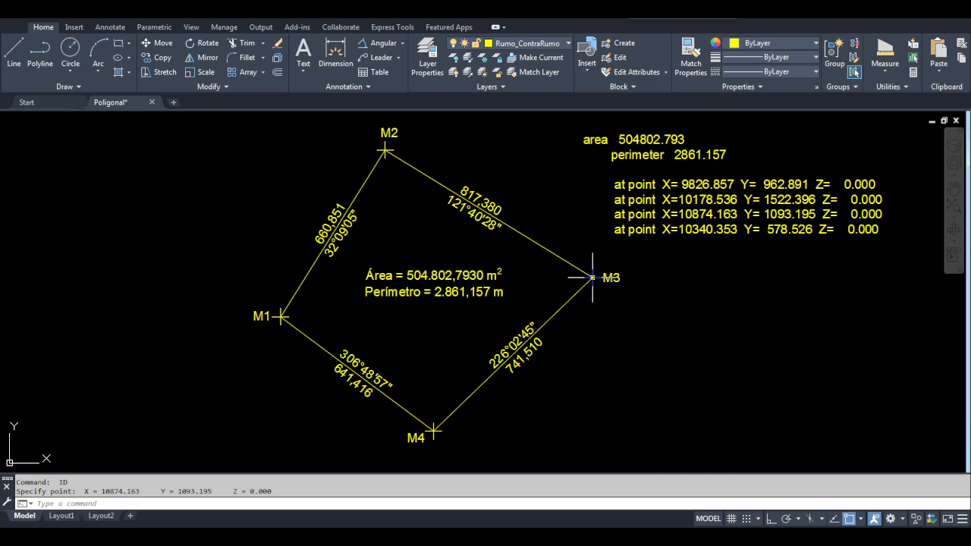
key(Return)
click(433, 430)
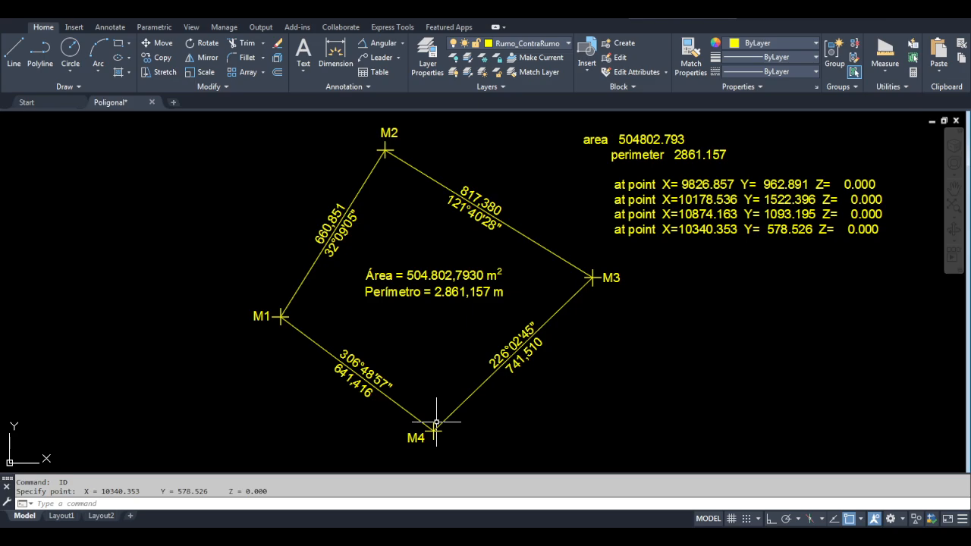
key(Escape)
Step: Replace the "at point" labels of the first two coordinate lines in the pasted text with "M1 -" and "M2 -"
click(620, 183)
double_click(619, 184)
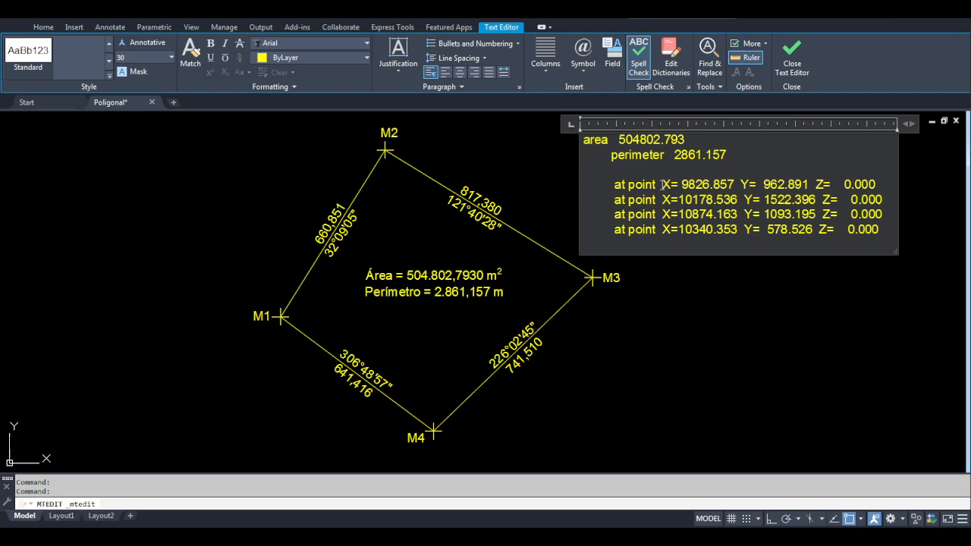
drag(661, 184, 567, 182)
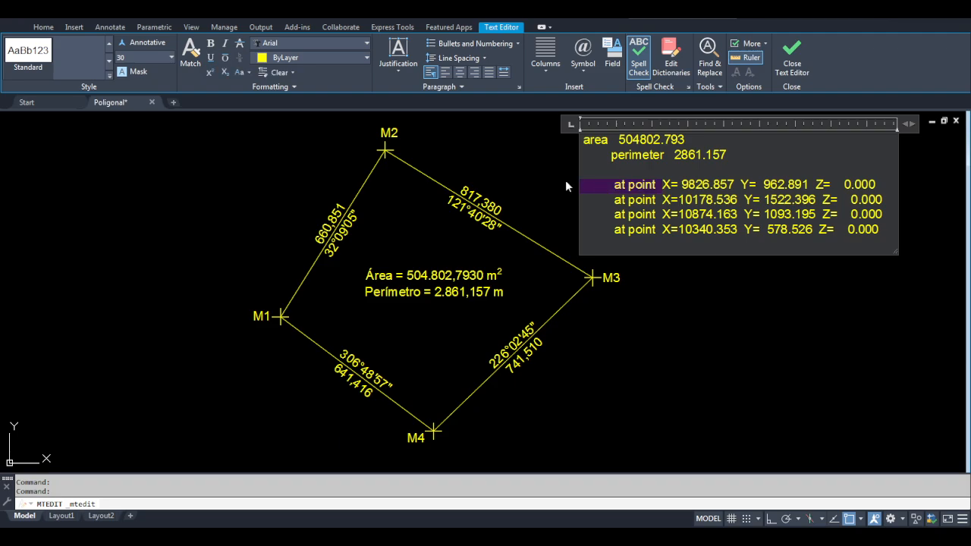
text(M1 -)
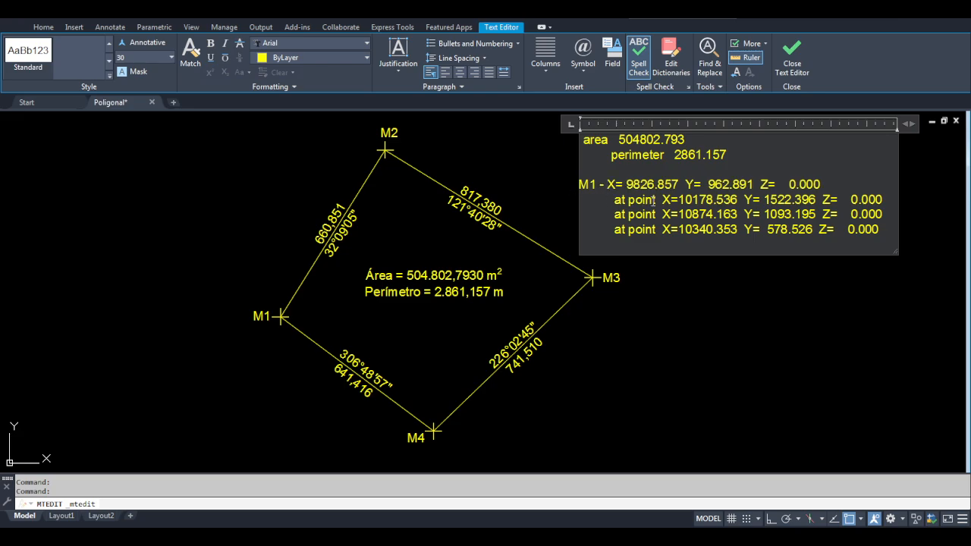
drag(659, 200, 579, 199)
text(M2)
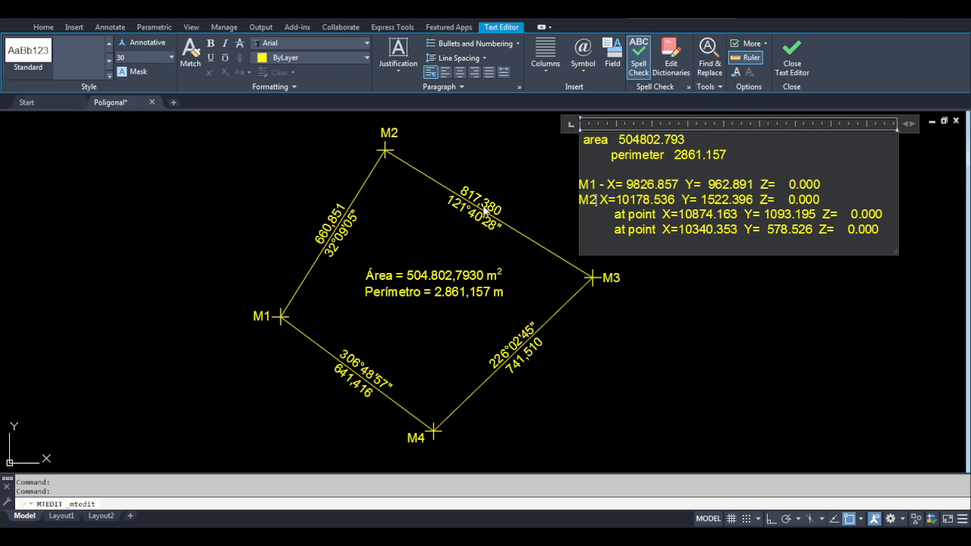
text( -)
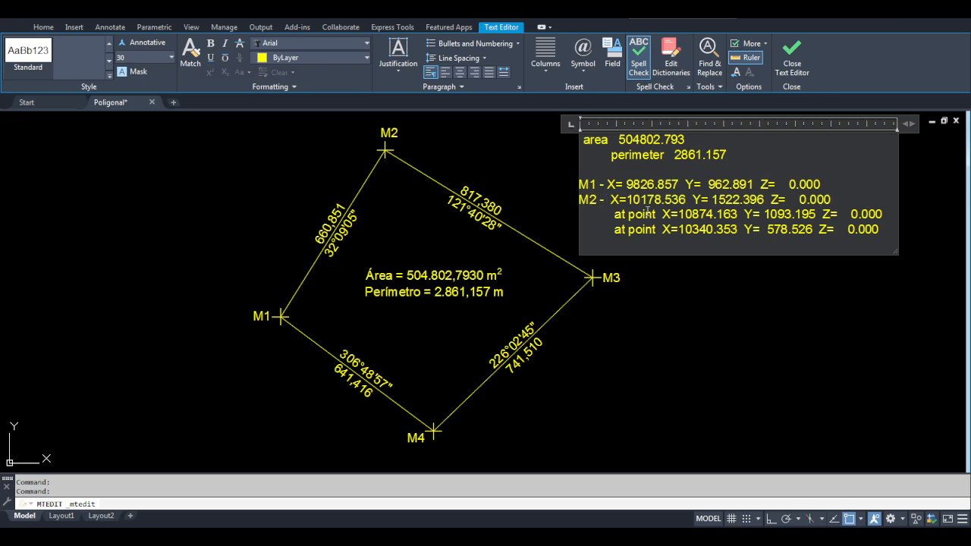
Step: Replace the "at point" labels of the last two coordinate lines with "M3 -" and "M4 -"
drag(661, 214, 502, 220)
text(M3)
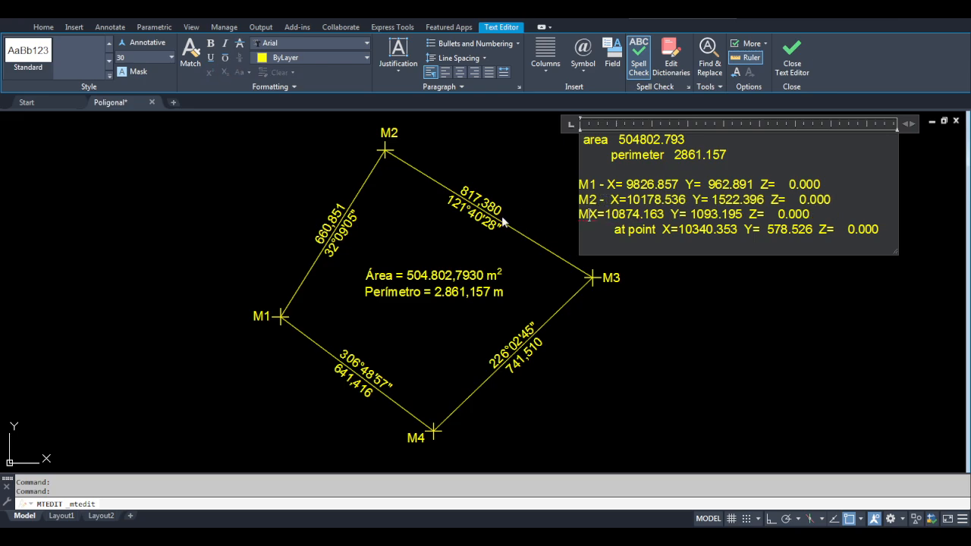
text( -)
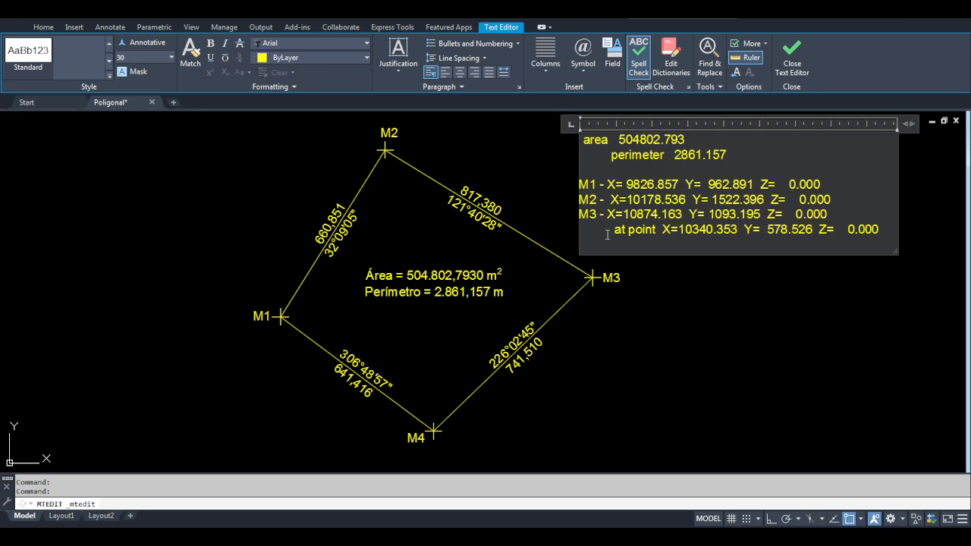
drag(657, 232, 514, 236)
text(M4)
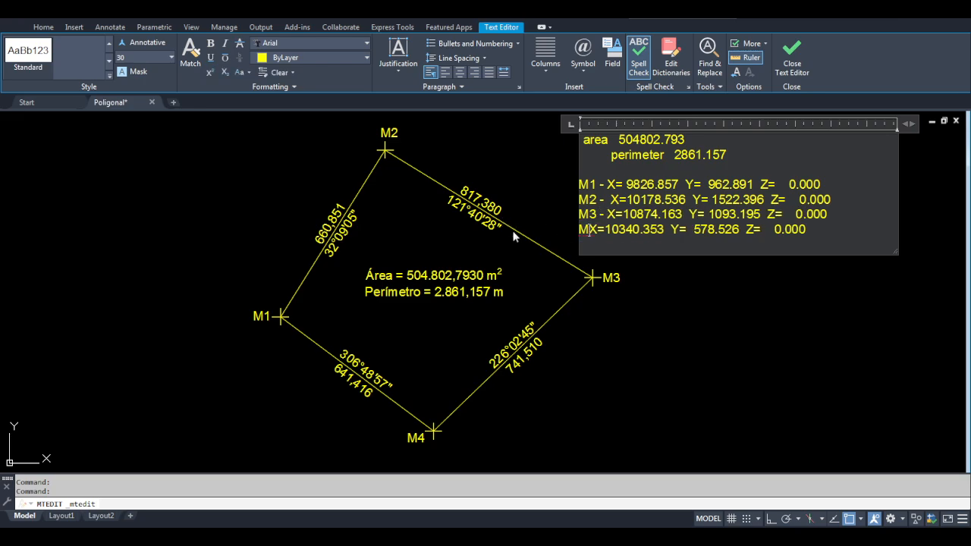
text( -)
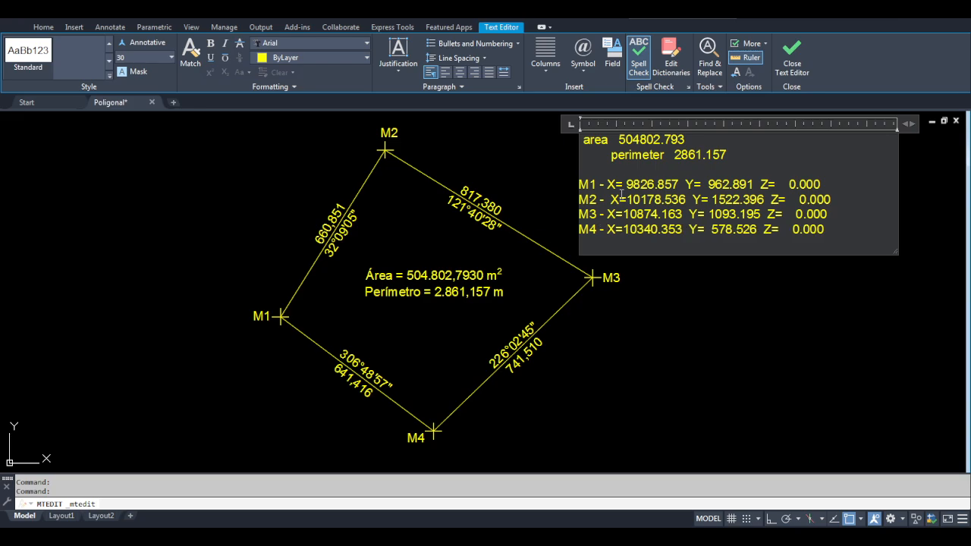
Step: Remove the extra space before X in the M2 line and widen the gap before Y in the M1 line
click(611, 199)
key(BackSpace)
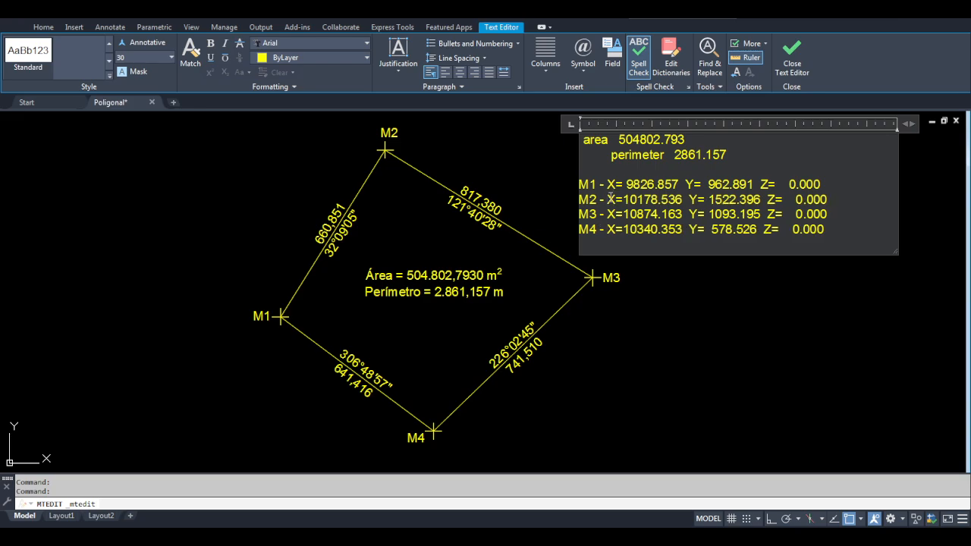
click(684, 185)
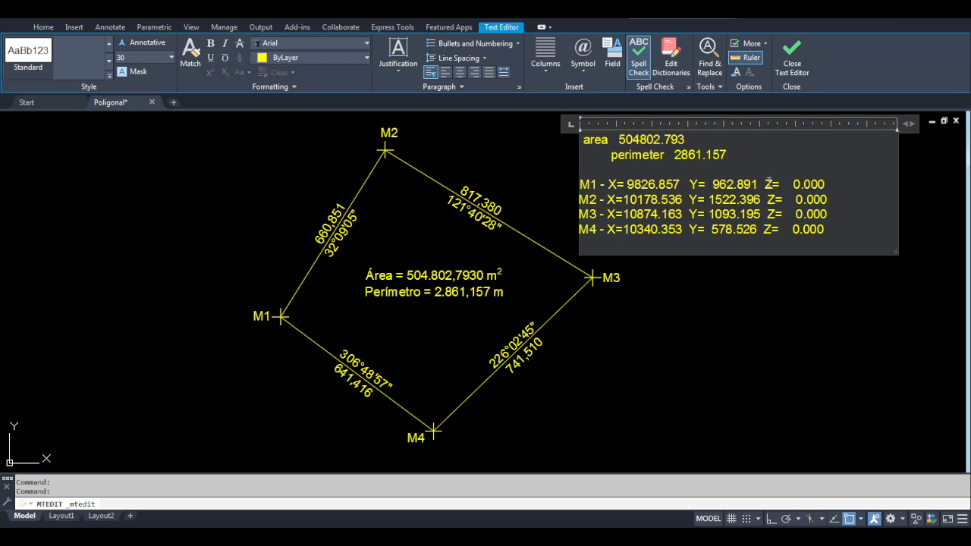
Step: Delete the Z values from the M1, M2, M3 and M4 coordinate lines, keeping each vertex on its own line
drag(764, 185, 920, 191)
key(Delete)
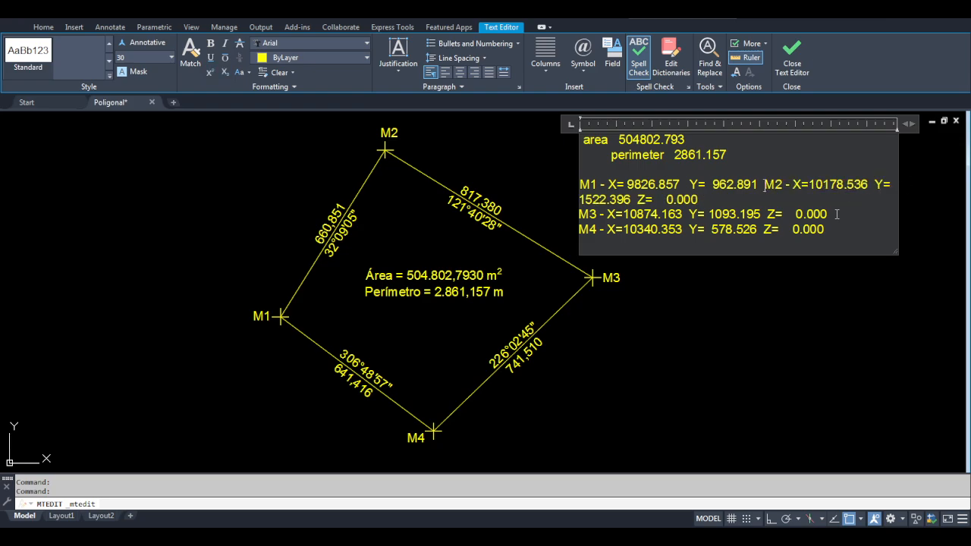
key(Return)
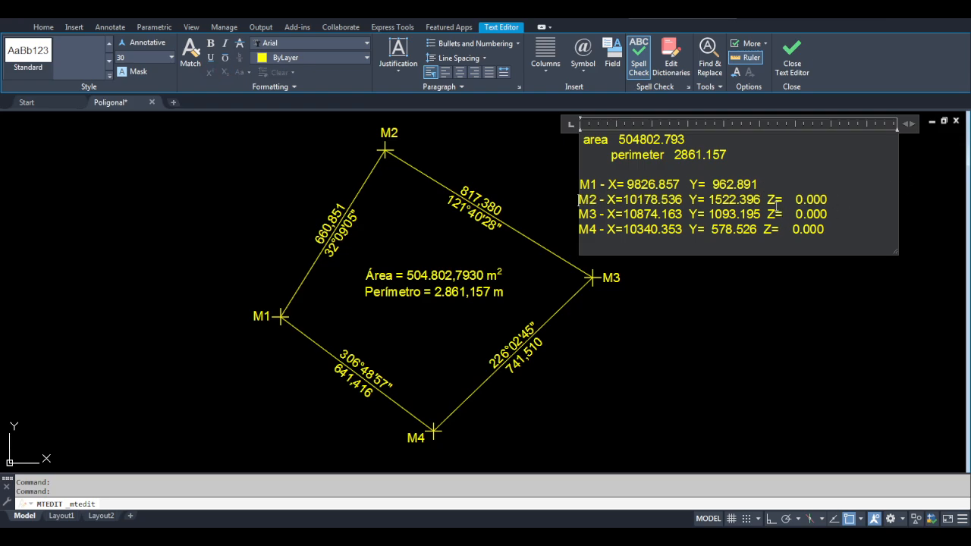
drag(766, 199, 852, 199)
key(Delete)
key(Return)
drag(767, 214, 837, 214)
key(Delete)
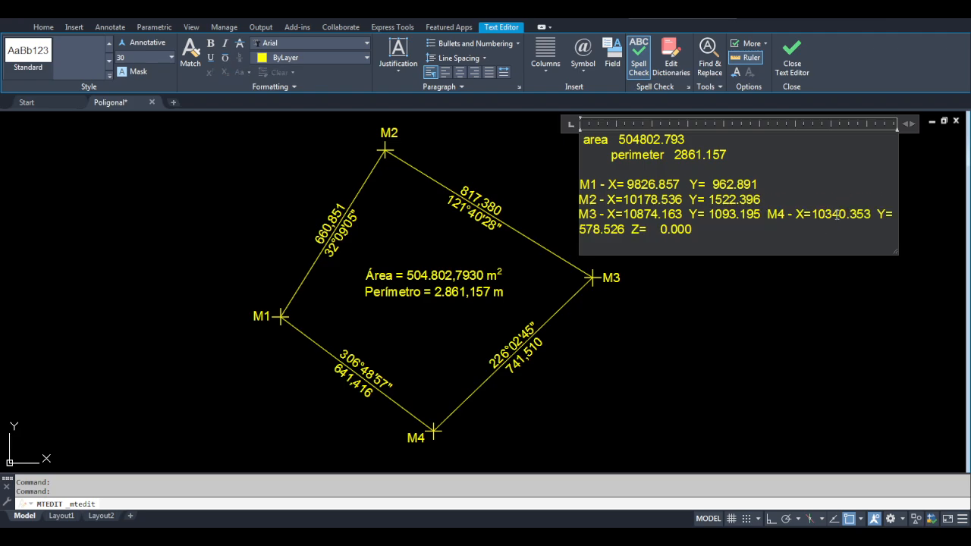
key(Return)
drag(762, 229, 849, 228)
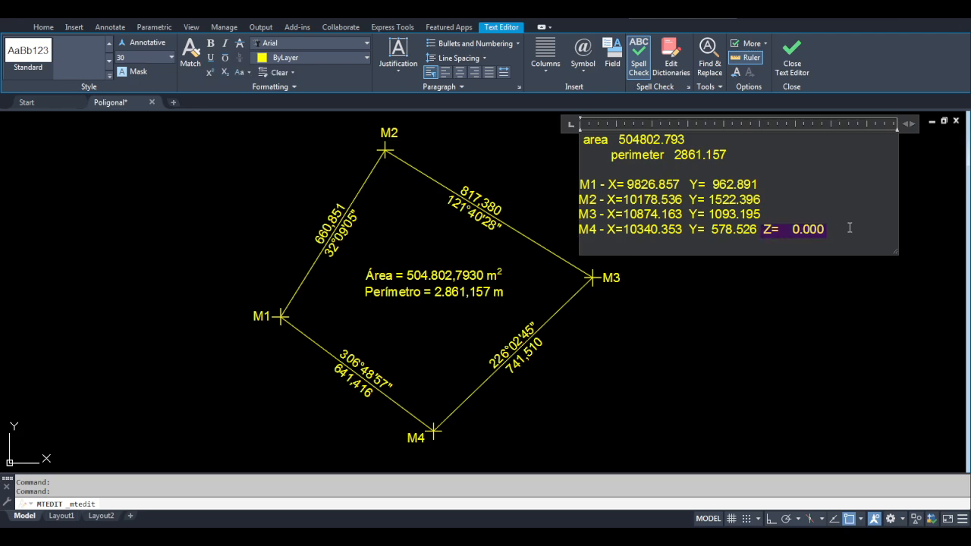
key(Delete)
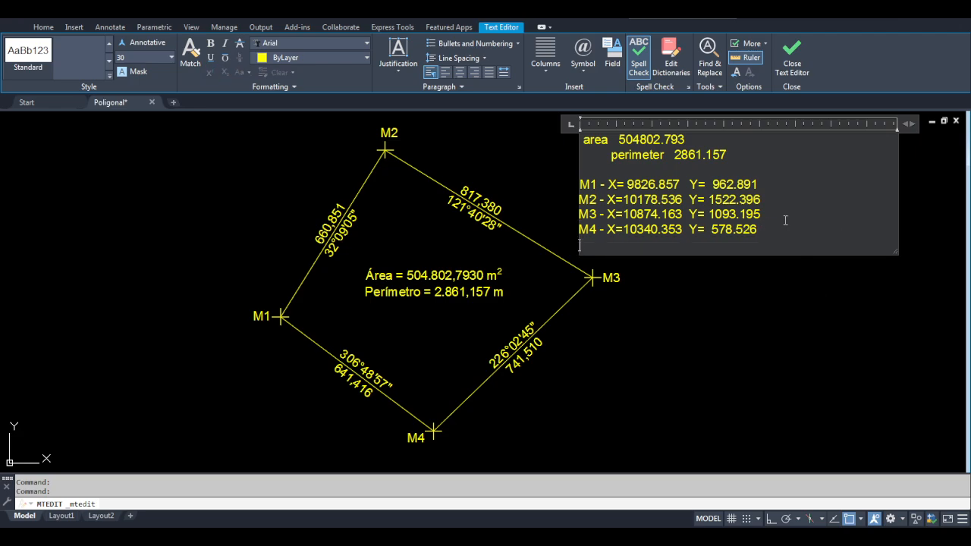
Step: Delete the area and perimeter lines above the vertex coordinates and finish editing the text
drag(757, 170, 496, 103)
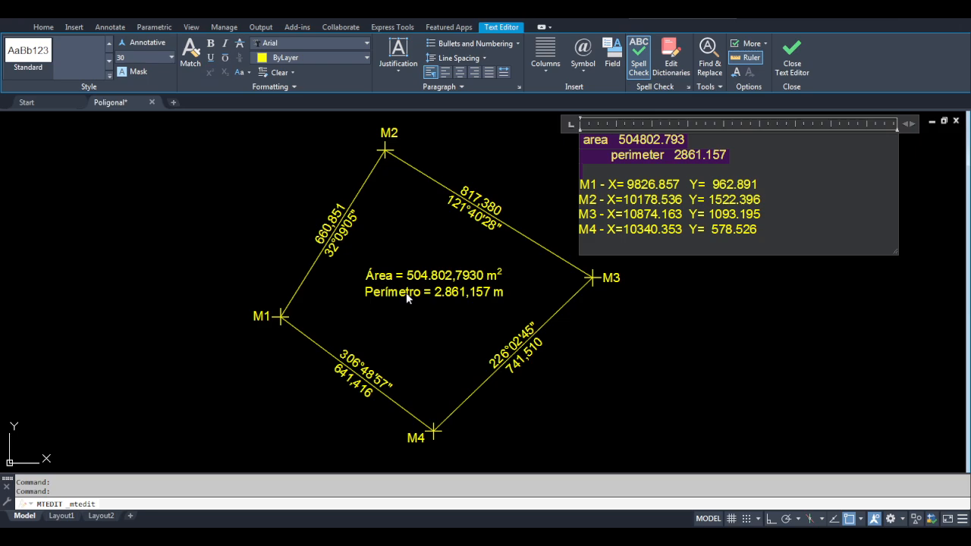
key(Delete)
key(Delete)
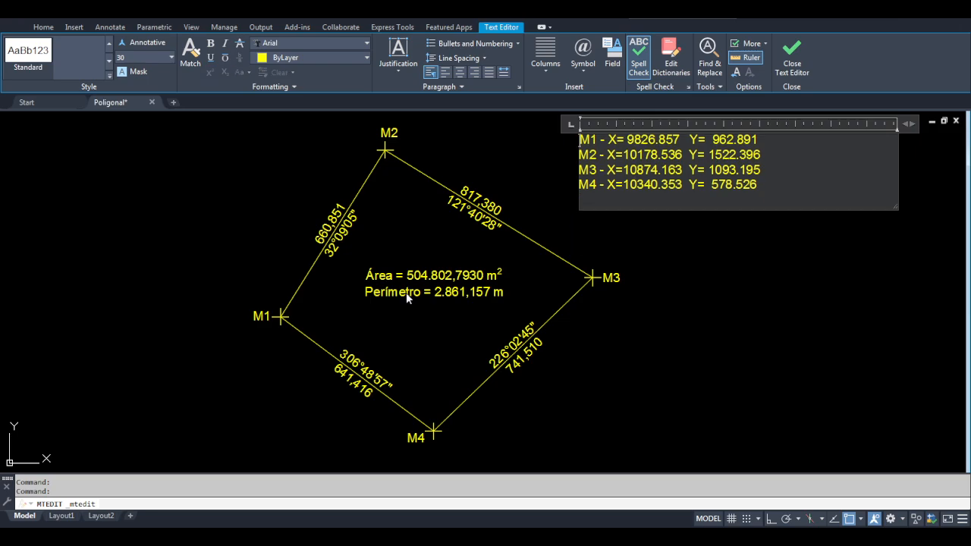
click(482, 290)
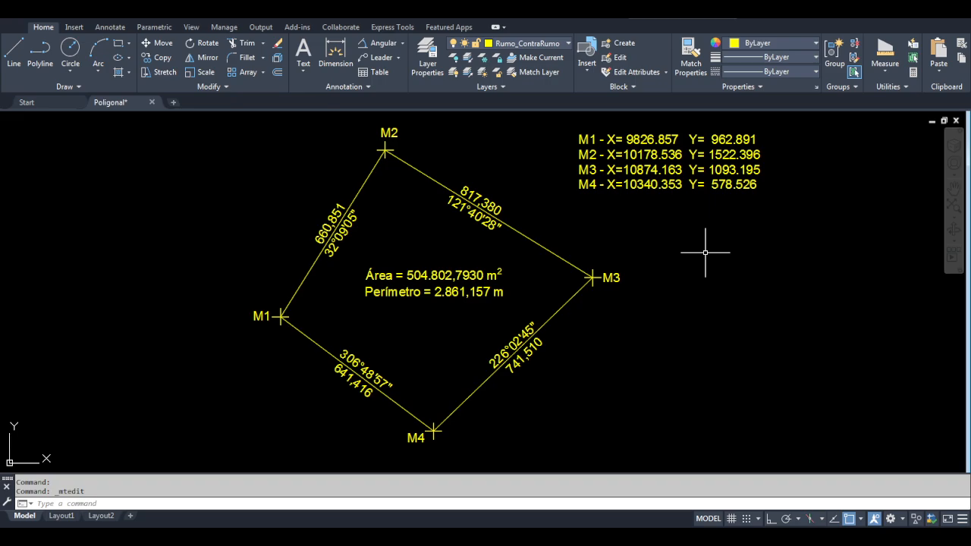
Step: Reformat the X values of M1 and M2 as 9.826,857 and 10.178,536 in the coordinate list
double_click(658, 151)
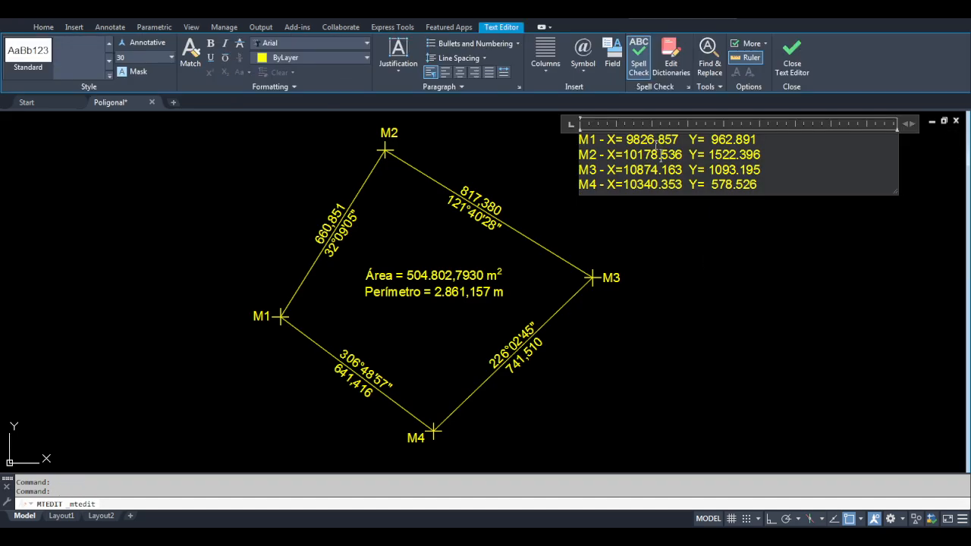
drag(655, 143, 660, 144)
text(,)
click(633, 142)
text(.)
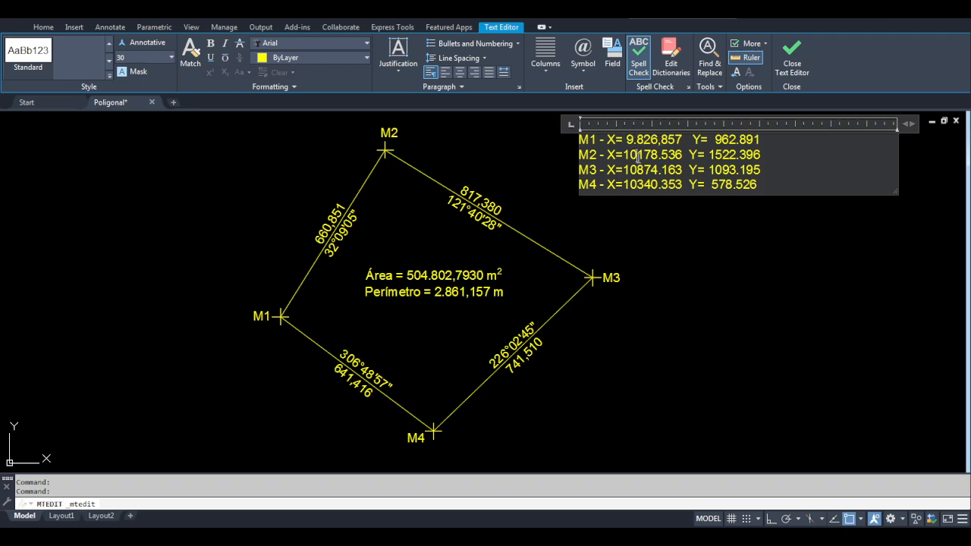
click(639, 155)
text(.178)
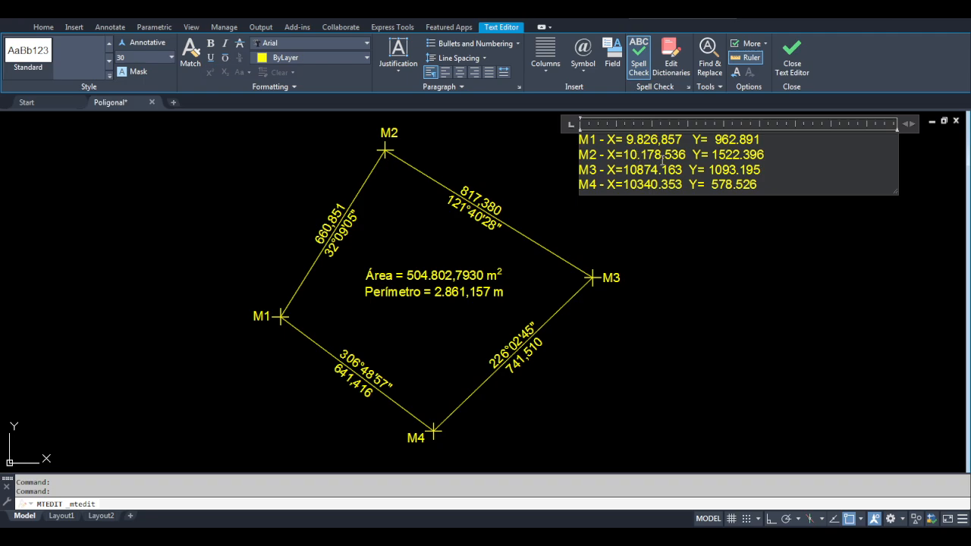
text(,)
Step: Reformat the X values of M3 and M4 as 10.874,163 and 10.340,353
drag(658, 171, 663, 175)
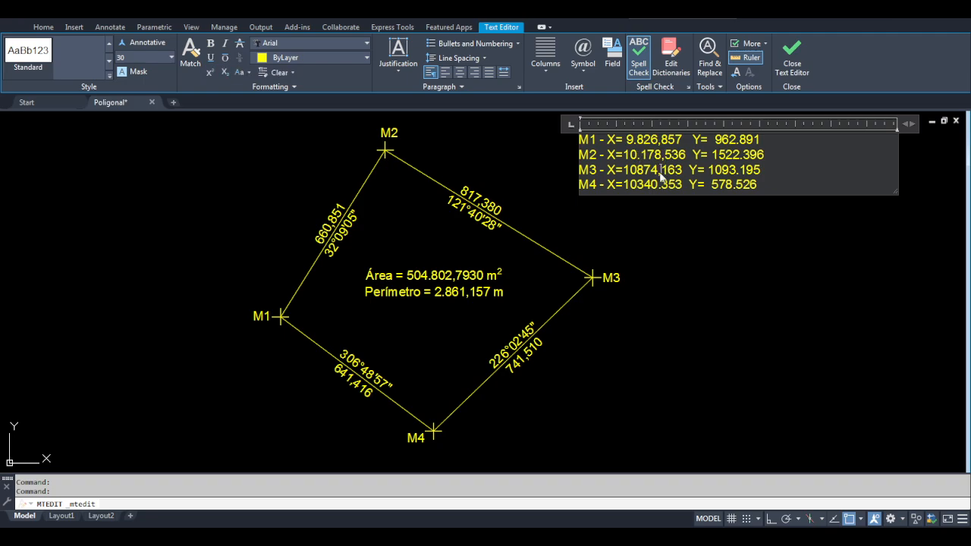
text(,)
click(639, 168)
text(.)
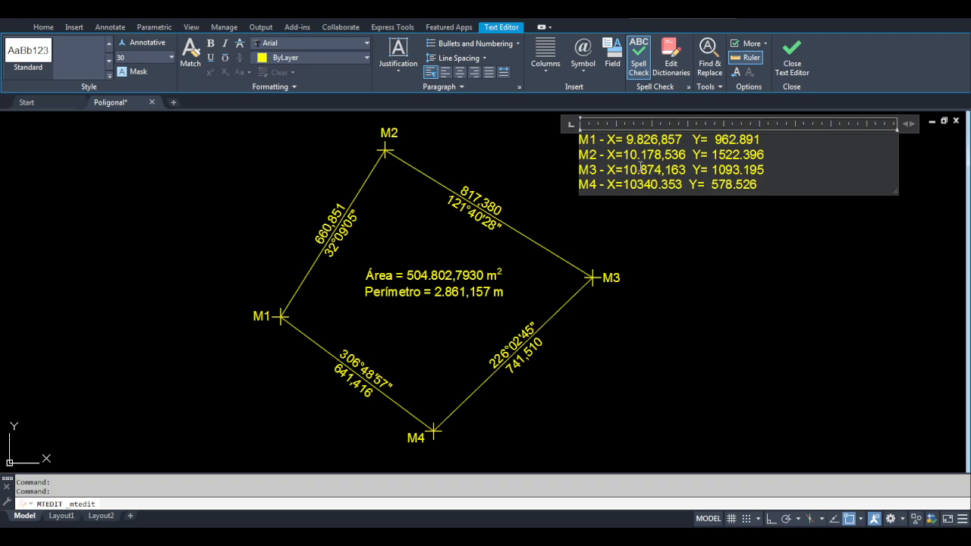
click(637, 184)
text(.)
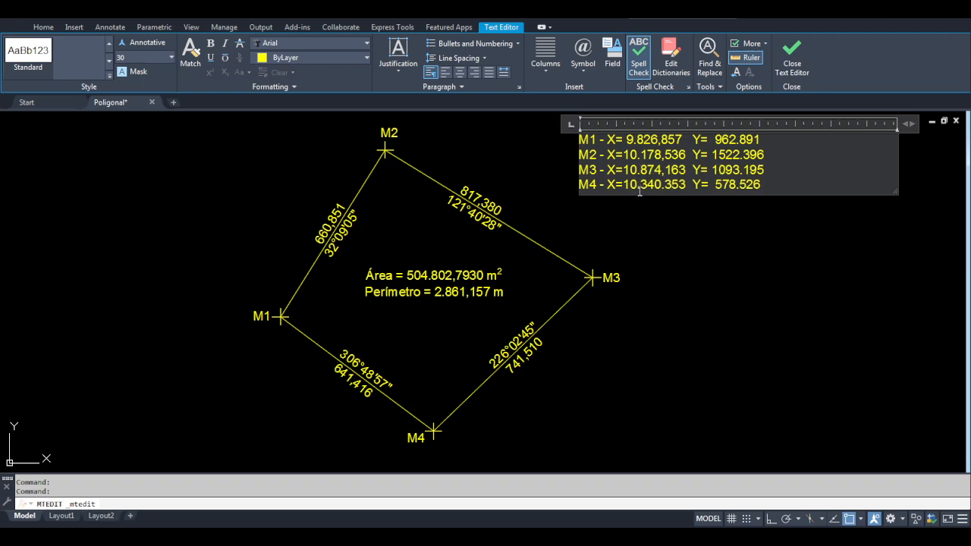
drag(660, 184, 665, 186)
text(,)
Step: Reformat the Y values of M1 to M4 as 962,891, 1.522,396, 1.093,195 and 578,526, and finish editing the text
drag(736, 184, 746, 171)
text(,)
text(,)
click(720, 170)
text(.)
click(718, 154)
text(.)
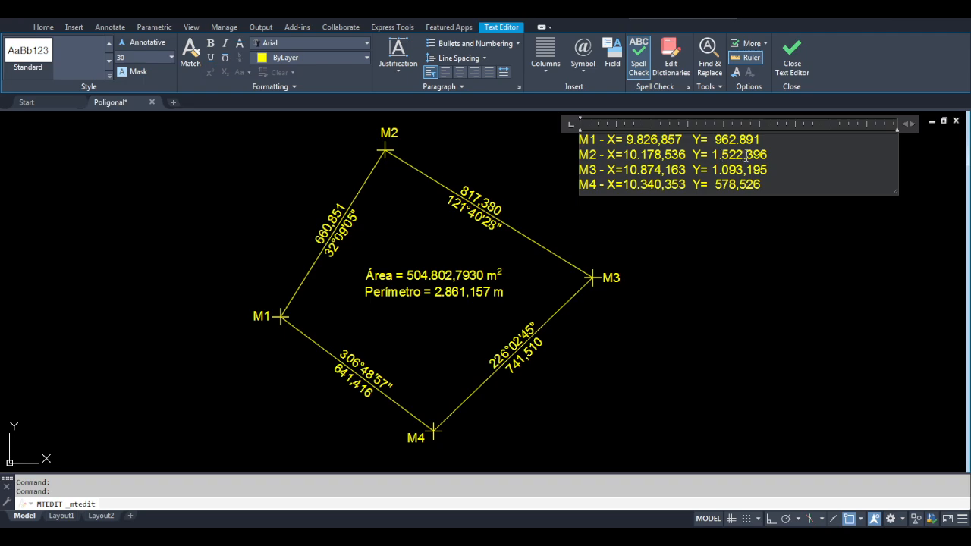
drag(746, 154, 736, 140)
text(,)
text(,)
click(756, 197)
click(710, 142)
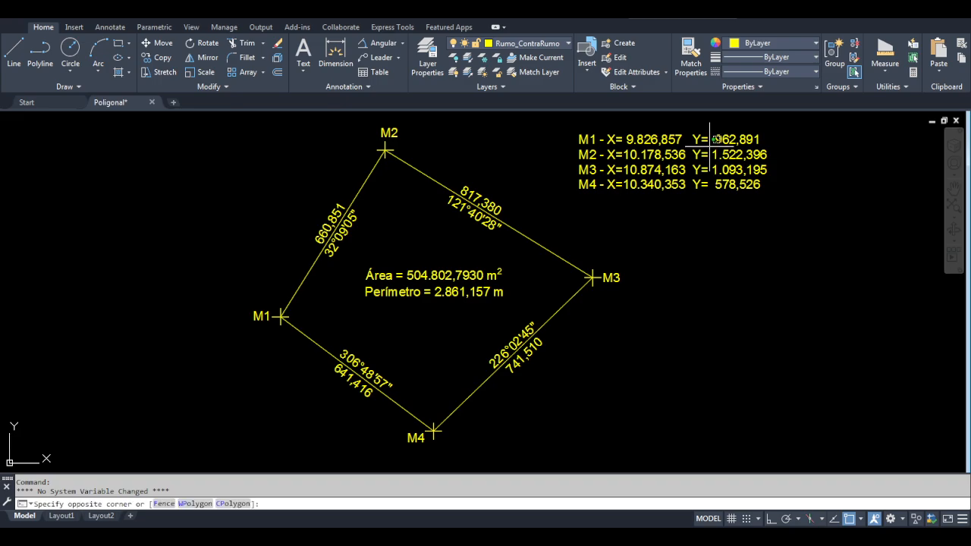
key(Escape)
key(Escape)
Step: Reopen the coordinate list for editing and add the unit "m" after the X and Y values of M1
click(656, 144)
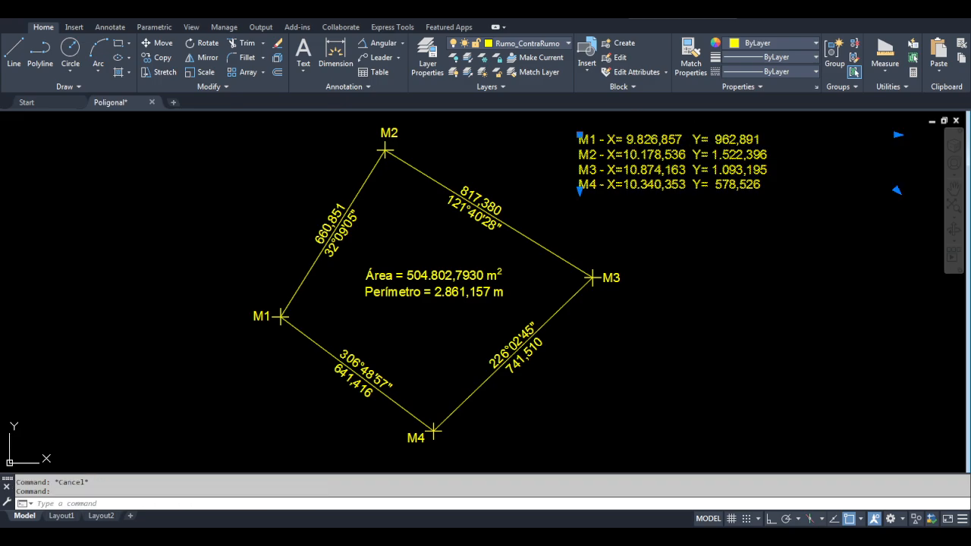
double_click(682, 140)
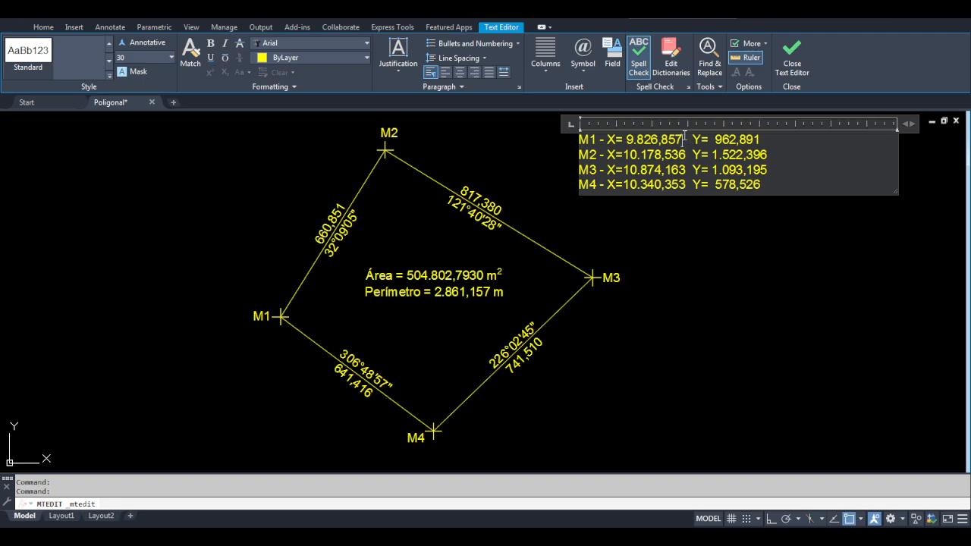
click(684, 139)
text(m)
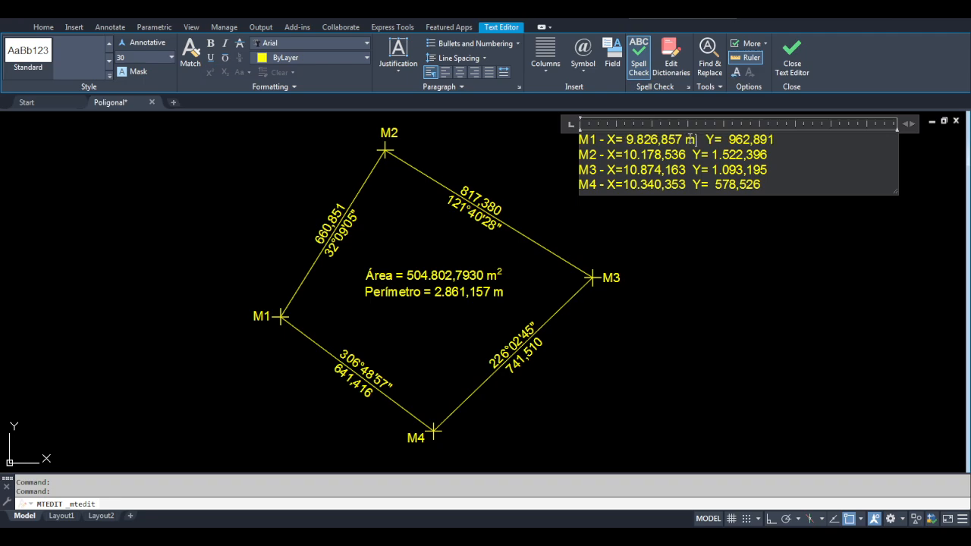
click(774, 139)
text(m)
Step: Add "m" after the X and Y values of M2 and widen the gap before its Y
double_click(690, 142)
click(686, 155)
text(m)
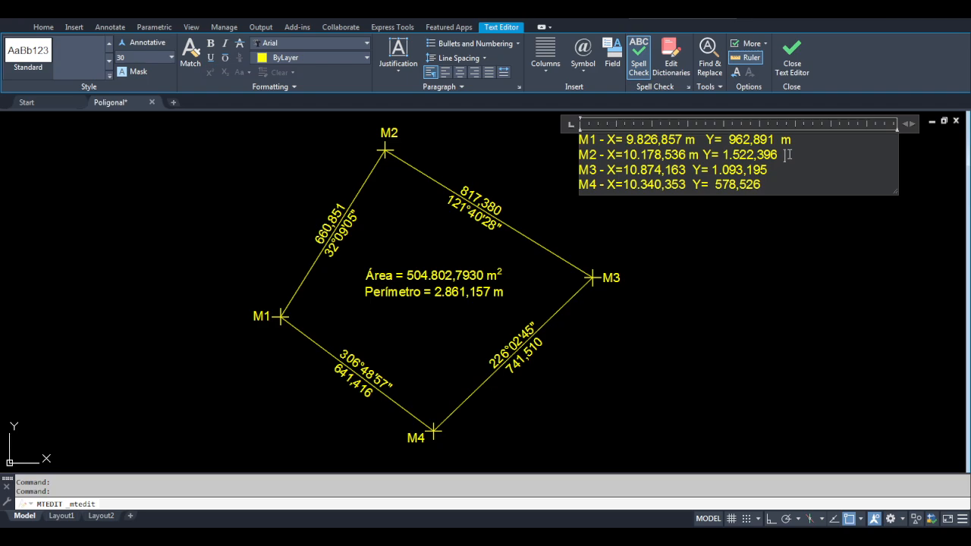
click(787, 155)
text(m)
click(702, 154)
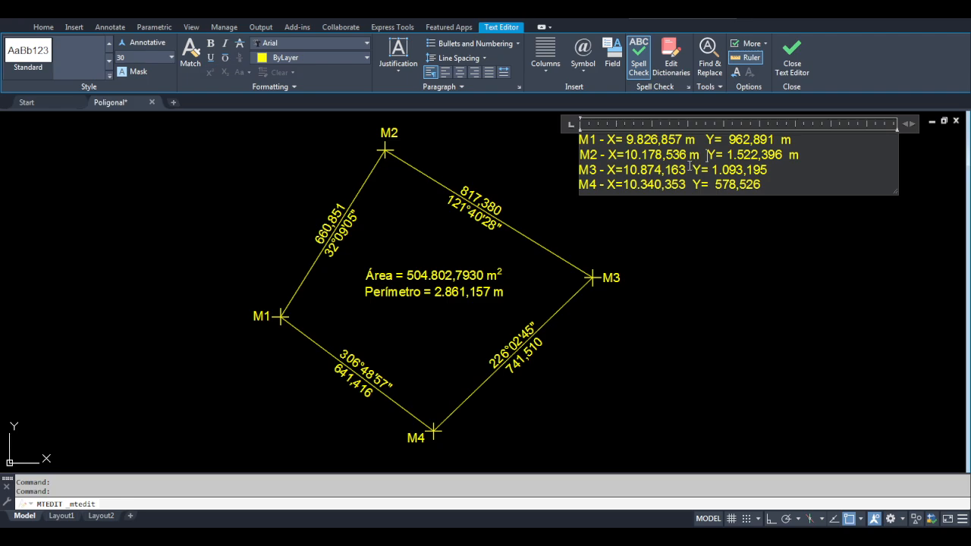
Step: Add "m" after the X values of M3 and M4 and after the Y value of M3, keeping the Y columns aligned
click(689, 170)
text(m)
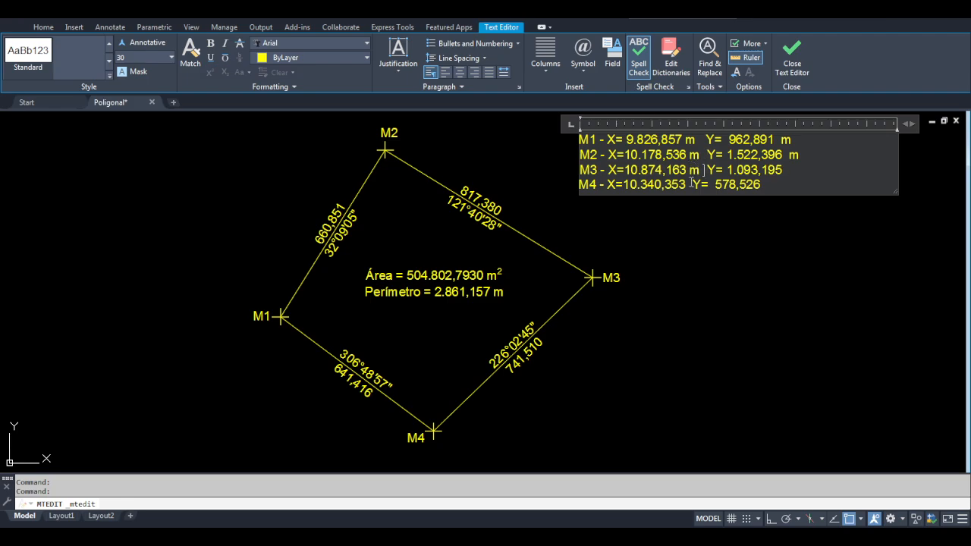
click(692, 184)
text(m)
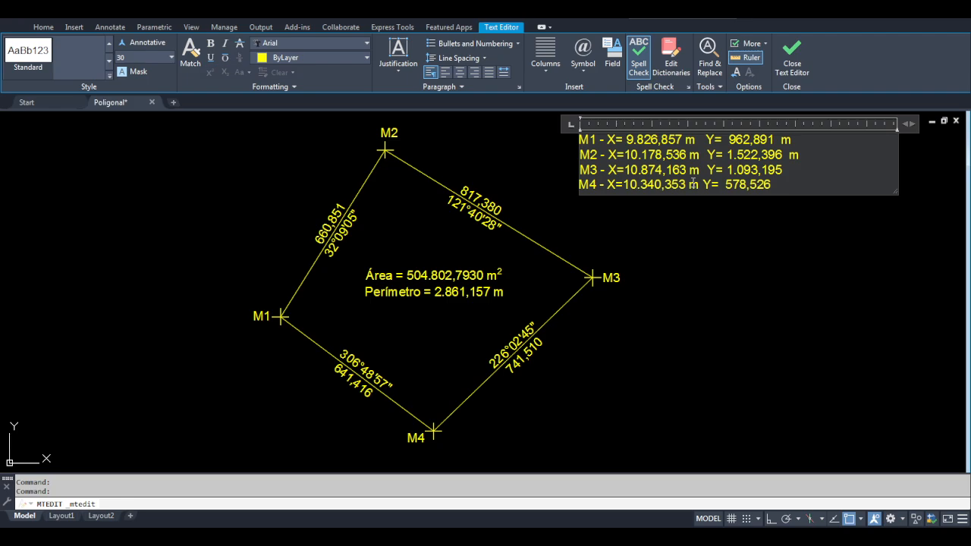
click(789, 168)
text(m)
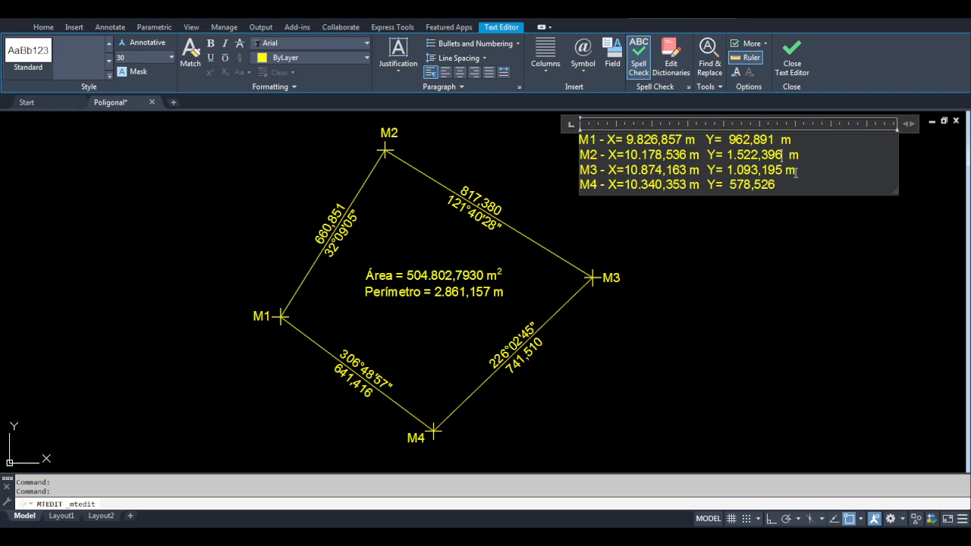
Step: Remove the extra space before the final "m" in the M2 and M1 lines, add "m" after M4's Y value, and finish editing
click(782, 154)
key(Delete)
click(777, 141)
key(Delete)
click(777, 184)
text(m)
click(775, 228)
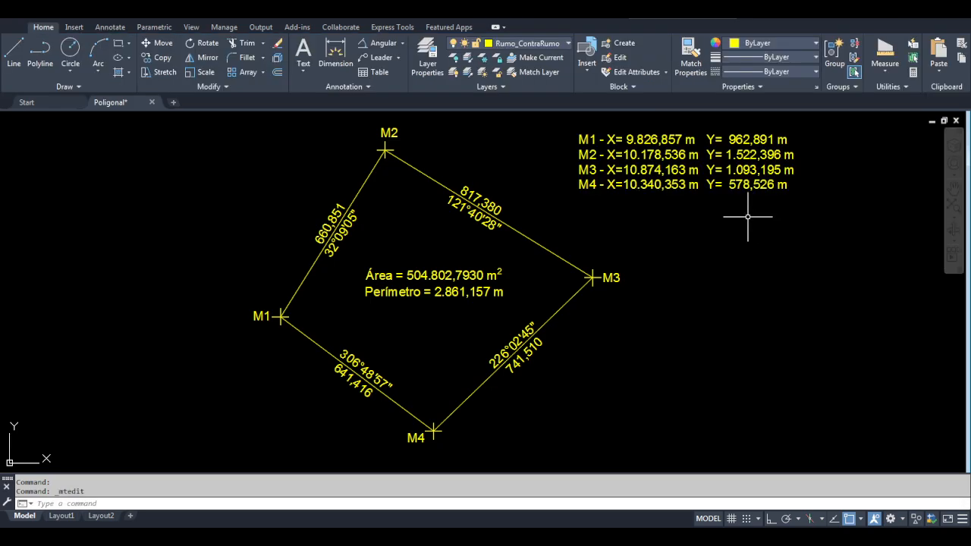
Step: Move the coordinate list closer to the traverse, over side M2–M3
text(m)
key(Return)
click(664, 186)
click(654, 180)
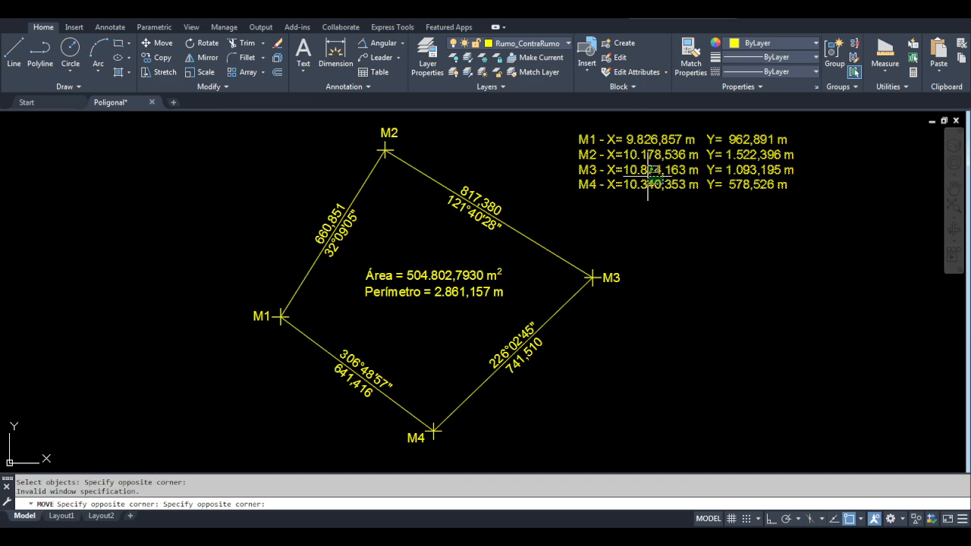
click(647, 177)
key(Return)
key(Return)
click(672, 185)
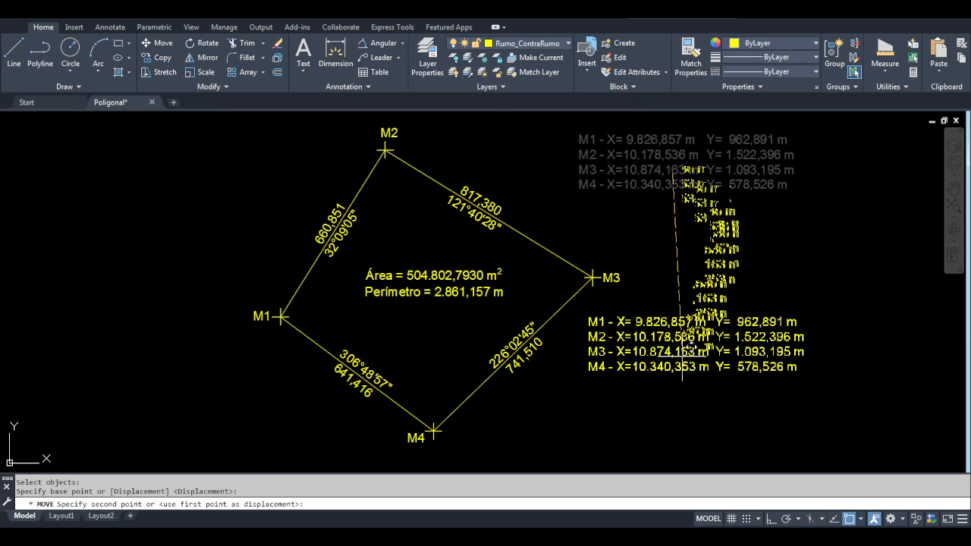
click(579, 200)
key(Escape)
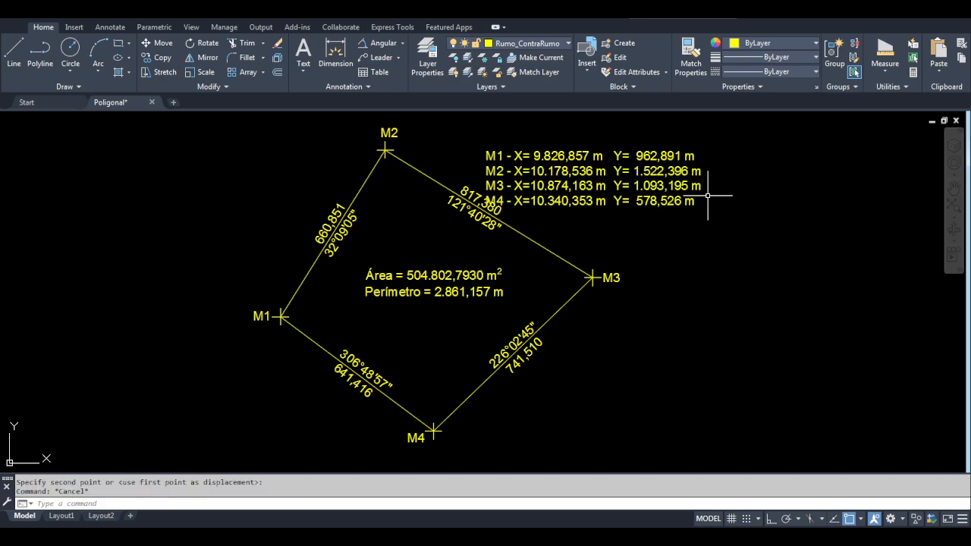
key(Return)
click(627, 185)
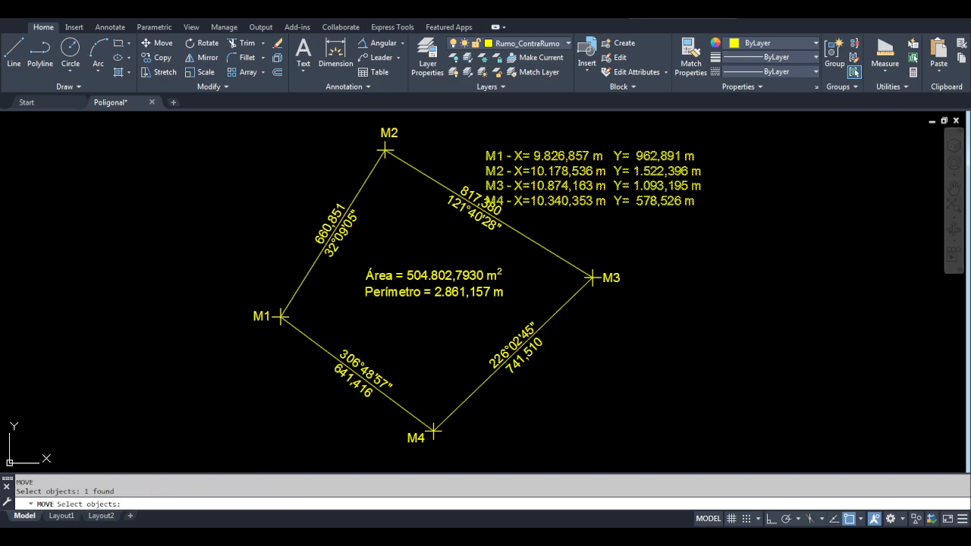
key(Return)
click(487, 202)
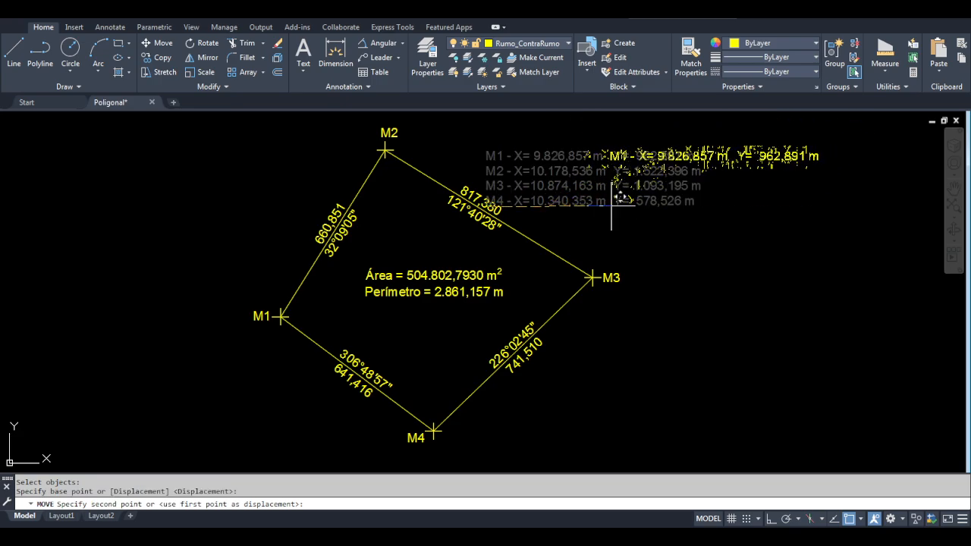
key(Escape)
Step: Move the coordinate list with object snap off to the empty area to the right of side M2–M3
text(M)
key(Return)
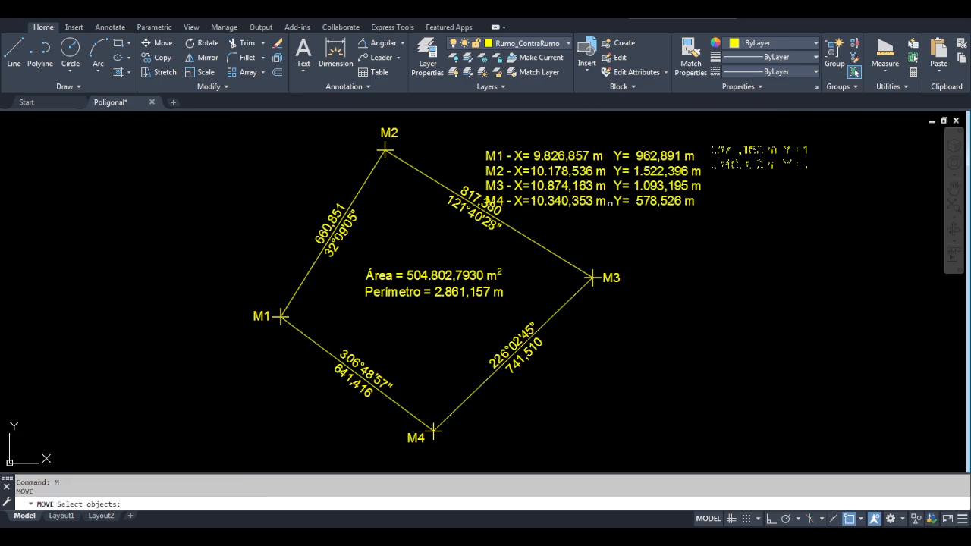
click(604, 199)
key(Return)
click(564, 181)
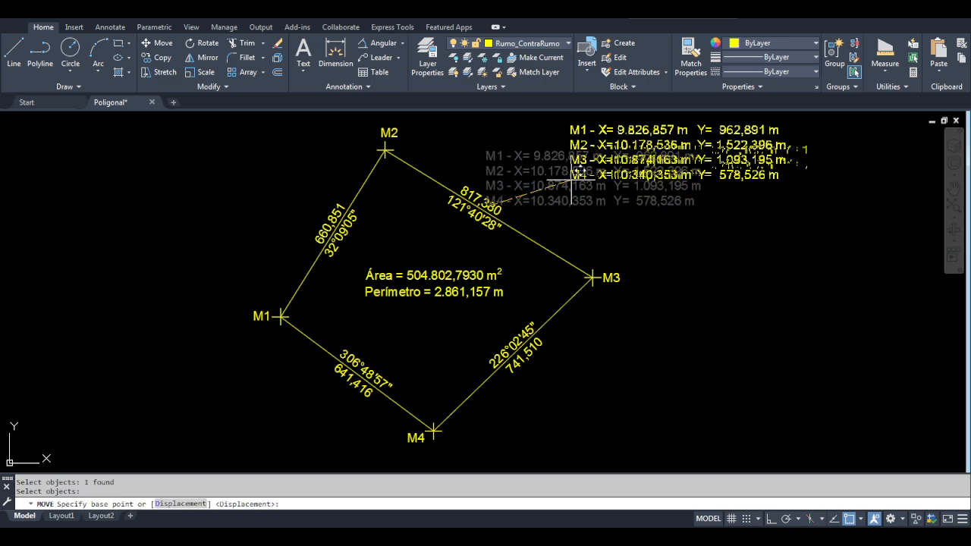
click(851, 520)
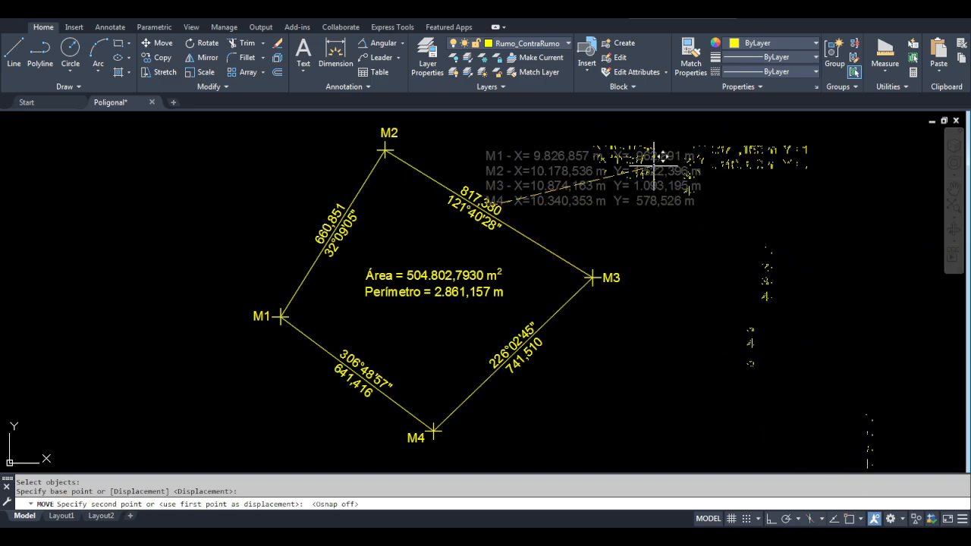
click(629, 209)
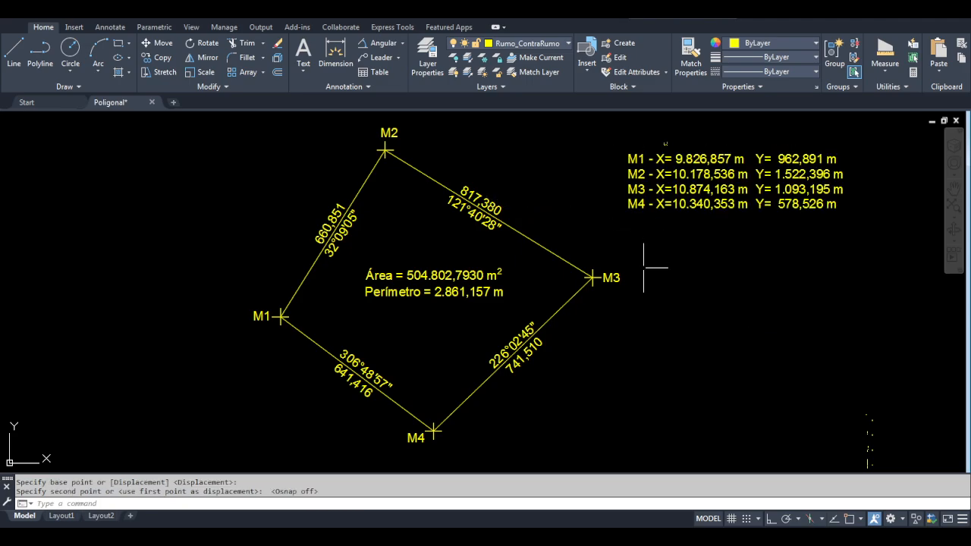
key(Escape)
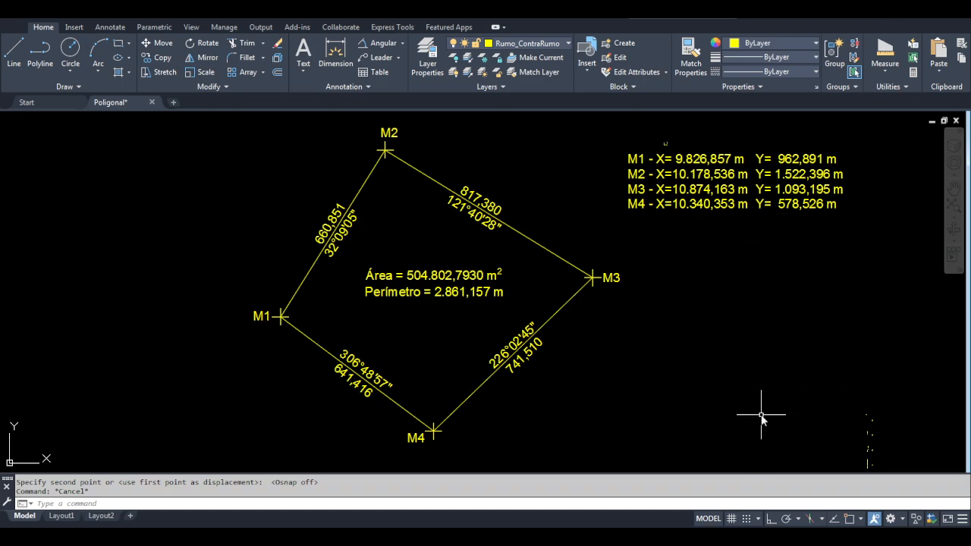
Step: Regenerate the model to clear the display remnants and save the drawing
text(regen)
key(Return)
middle_drag(595, 179, 527, 178)
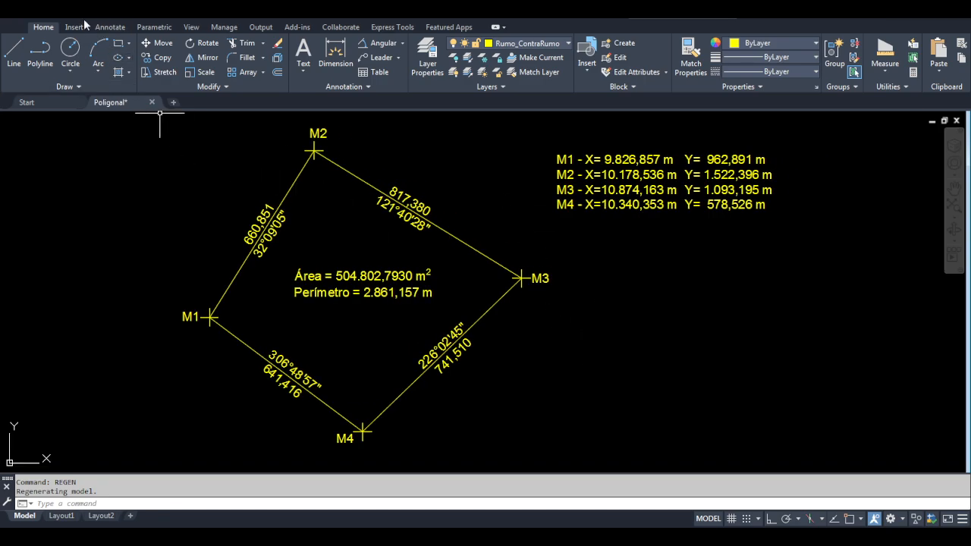
key(ctrl+s)
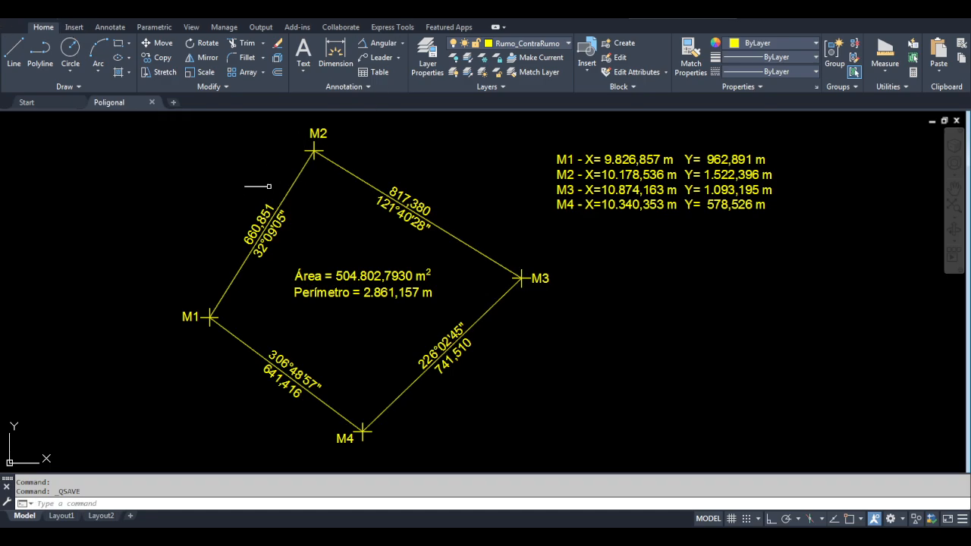
Step: Widen the length label of side M1–M2 and append the unit so it reads "660,851 m"
double_click(272, 214)
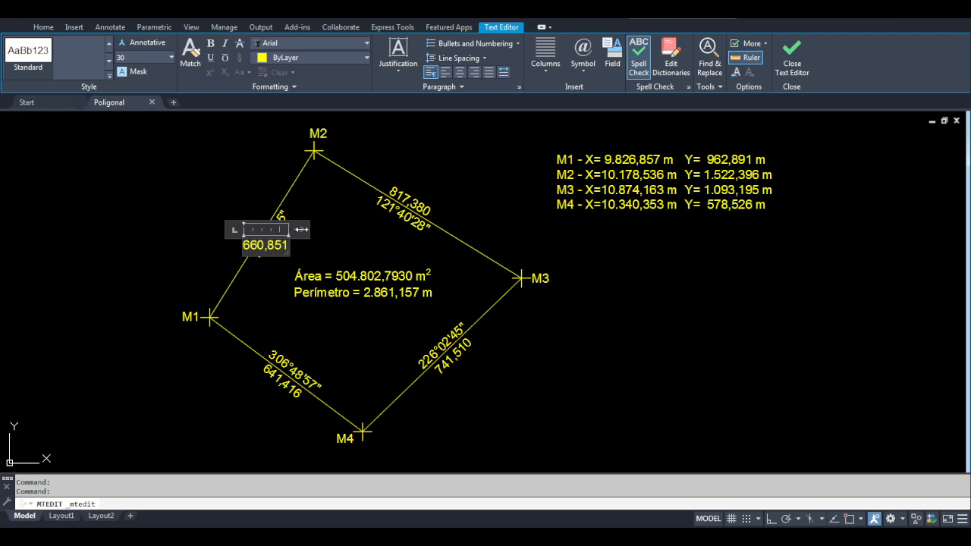
drag(301, 229, 328, 229)
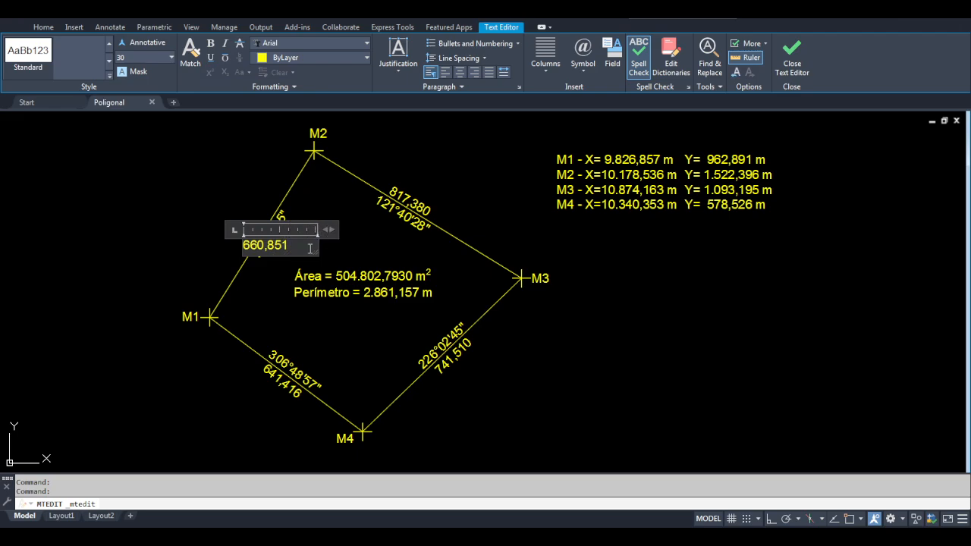
text(m)
click(396, 250)
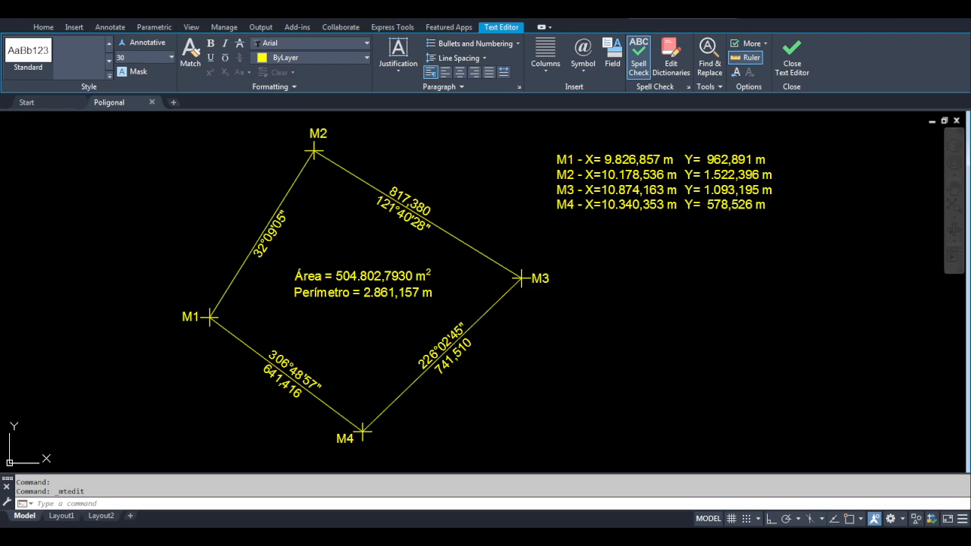
Step: Widen the length label of side M2–M3 and append the unit so it reads "817,380 m"
double_click(410, 198)
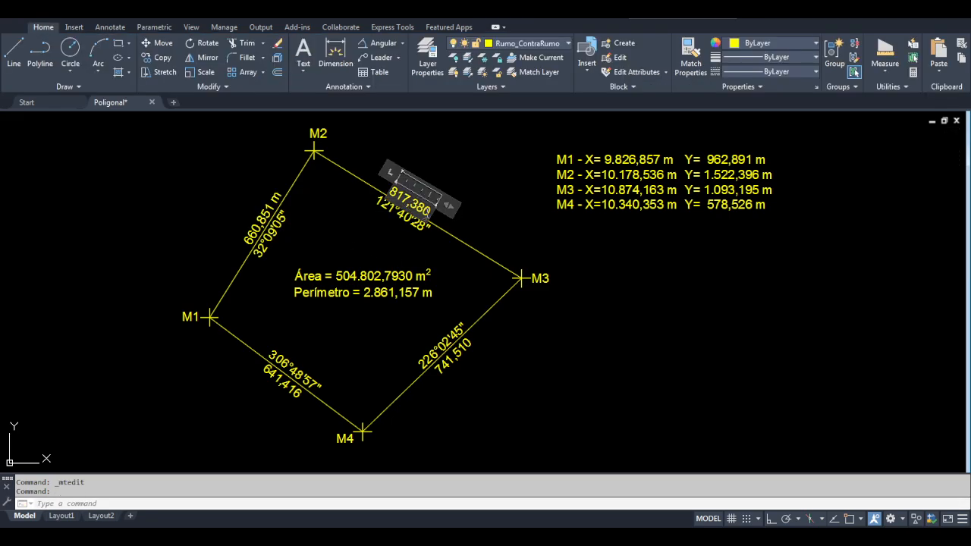
drag(497, 222, 501, 228)
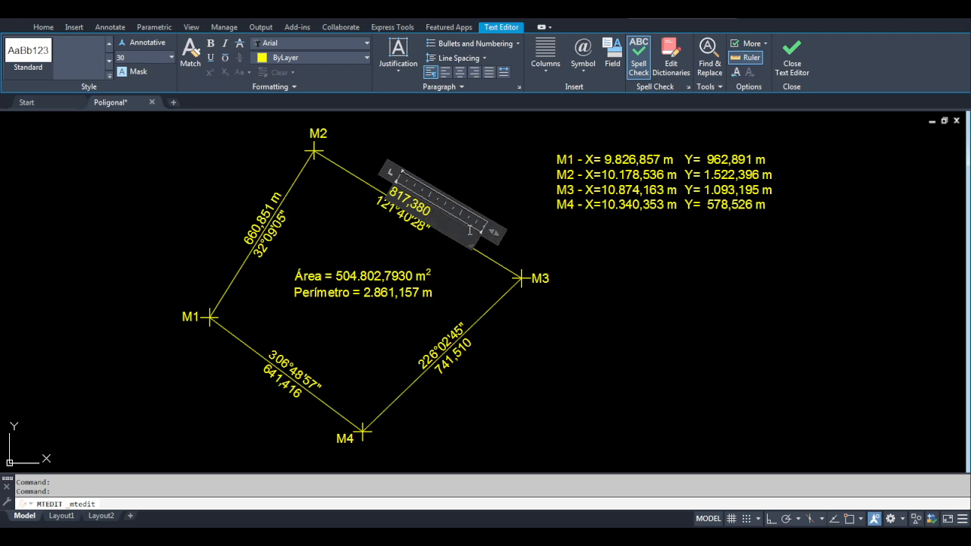
click(466, 229)
text(m)
click(463, 312)
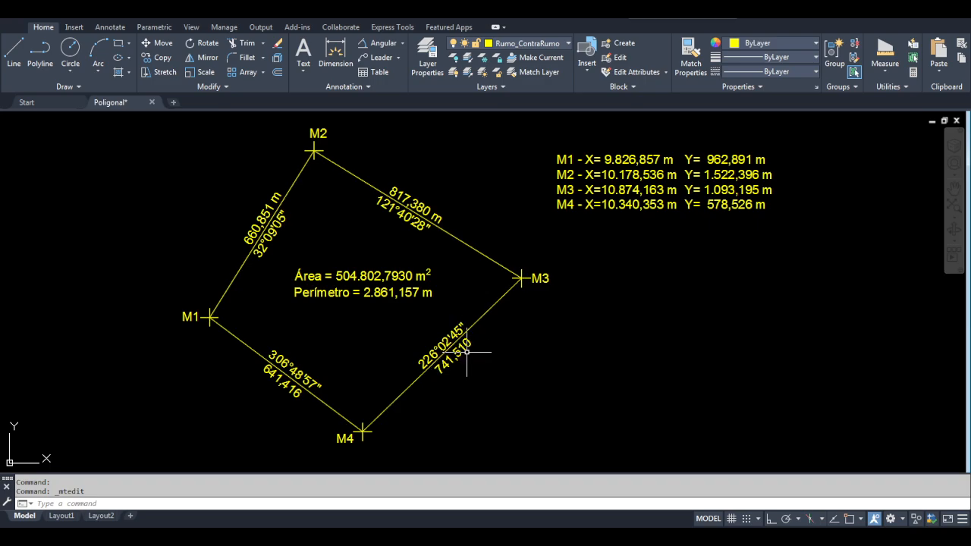
Step: Widen the length label of side M3–M4 and append the unit so it reads "741,510 m"
click(471, 349)
double_click(466, 347)
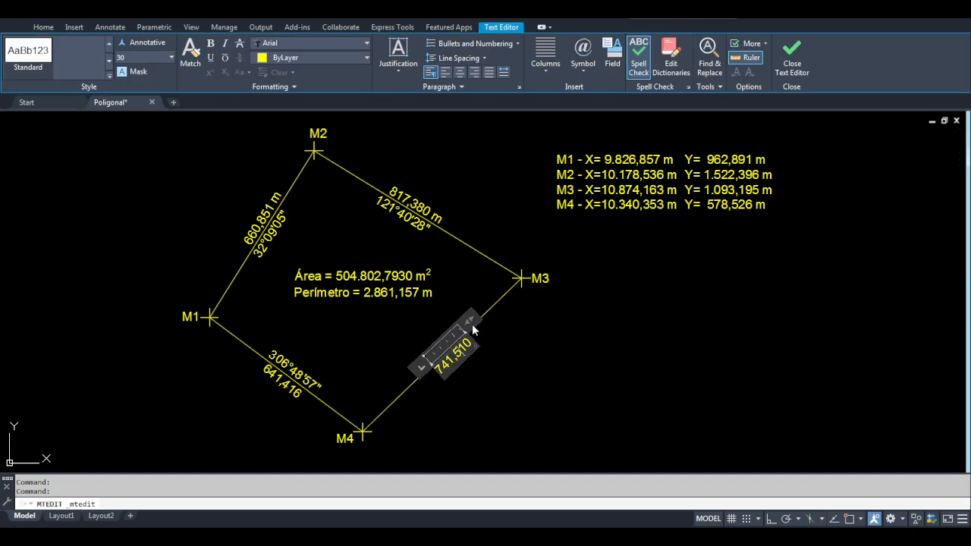
click(485, 336)
text(m)
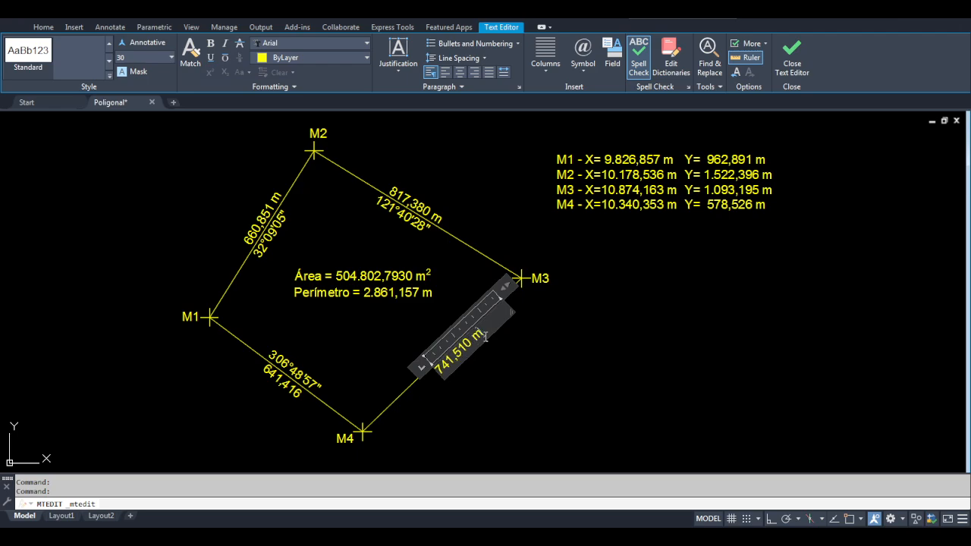
click(493, 385)
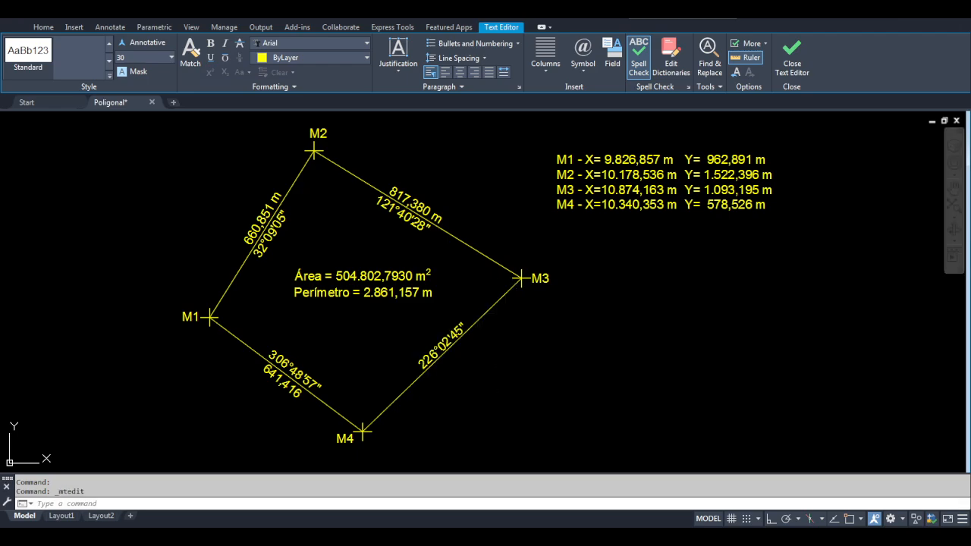
Step: Widen the length label of side M4–M1 and append the unit so it reads "641,416 m"
double_click(296, 394)
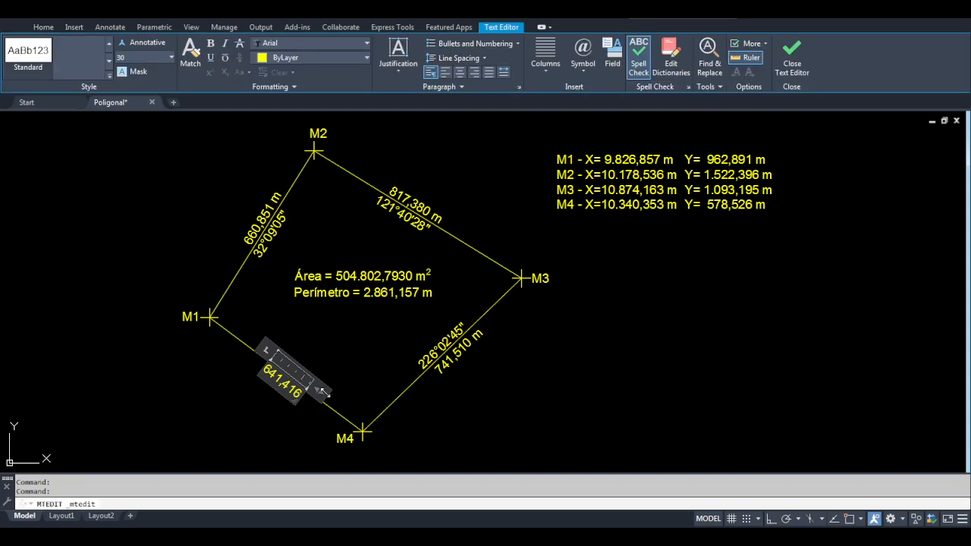
click(337, 410)
text(m)
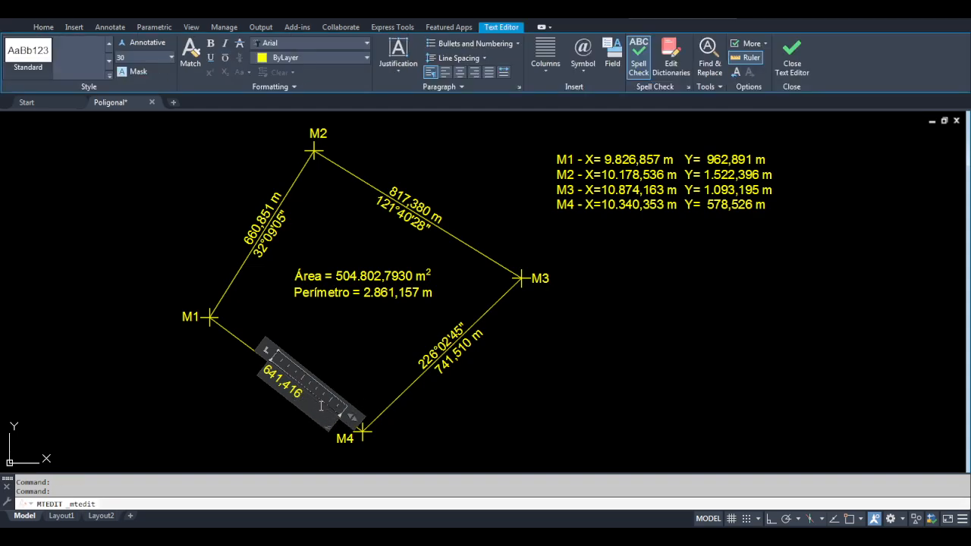
click(429, 407)
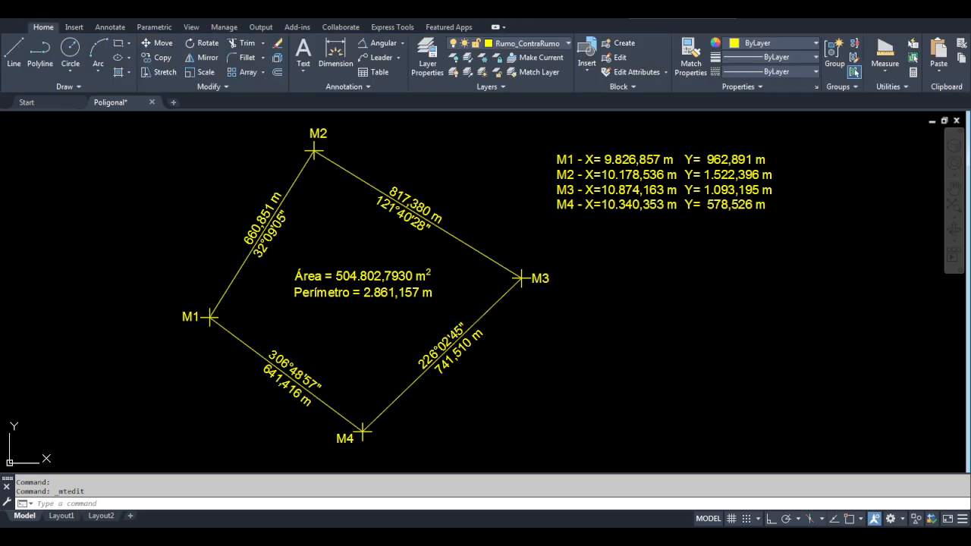